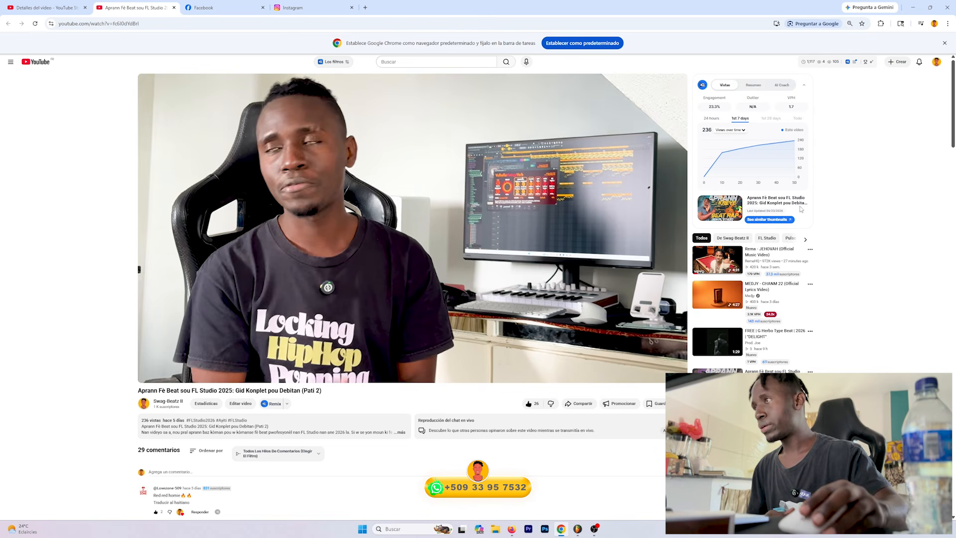
Step: Read through the viewer comments under the YouTube video "Aprann Fè Beat sou FL Studio 2025: Gid Konplet pou Debitan (Pati 2)"
{"action": "scroll", "coordinate": [782, 223], "scroll_direction": "down", "scroll_amount": 3}
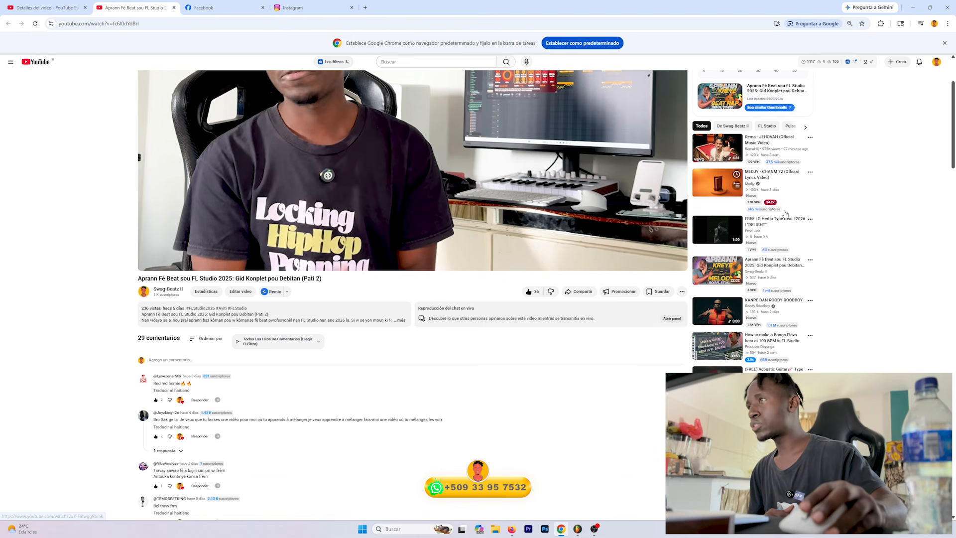
{"action": "scroll", "coordinate": [782, 223], "scroll_direction": "down", "scroll_amount": 1}
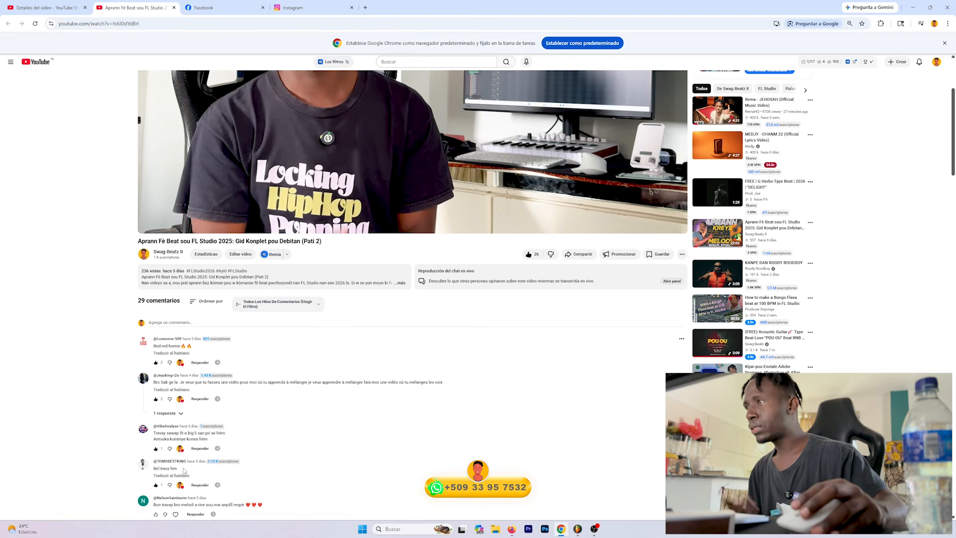
{"action": "scroll", "coordinate": [185, 470], "scroll_direction": "down", "scroll_amount": 3}
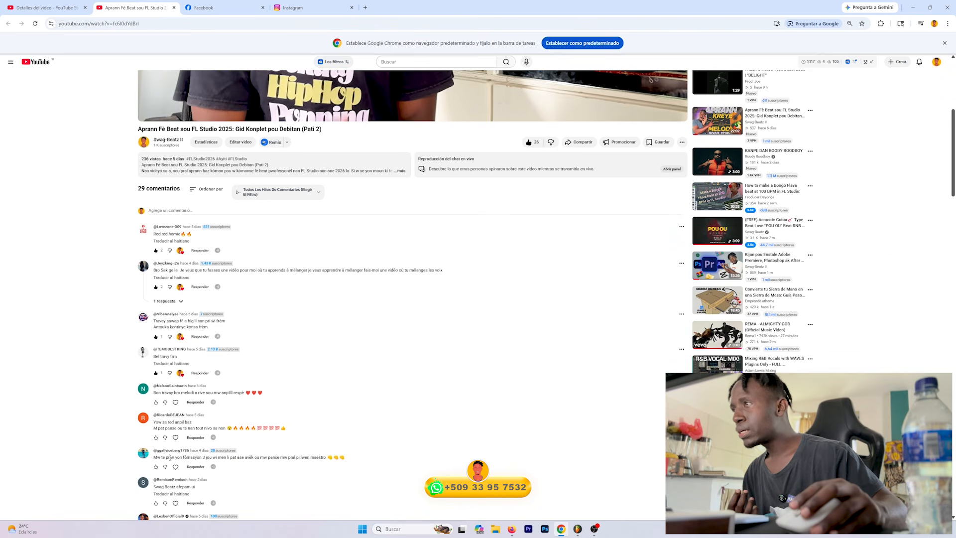
{"action": "scroll", "coordinate": [211, 455], "scroll_direction": "down", "scroll_amount": 1}
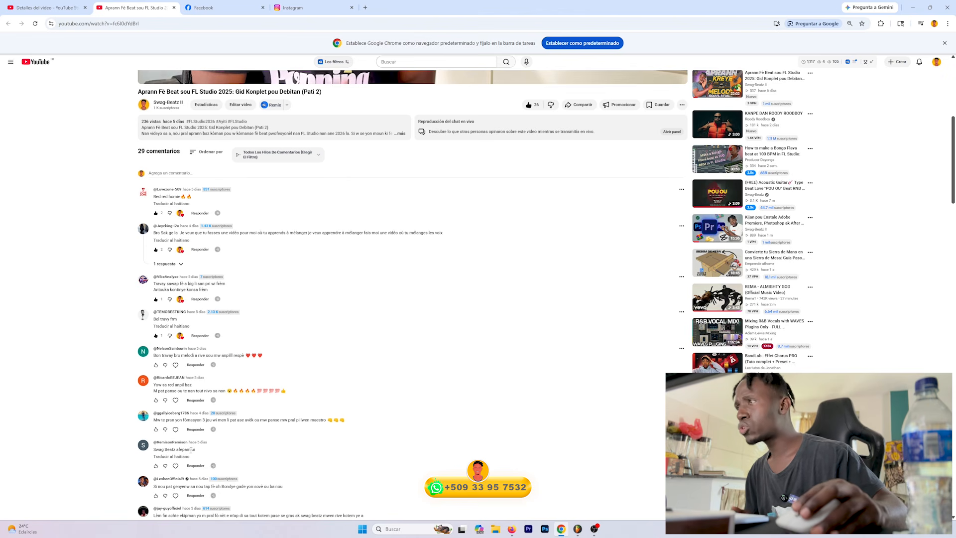
{"action": "scroll", "coordinate": [191, 449], "scroll_direction": "down", "scroll_amount": 1}
{"action": "scroll", "coordinate": [174, 436], "scroll_direction": "down", "scroll_amount": 2}
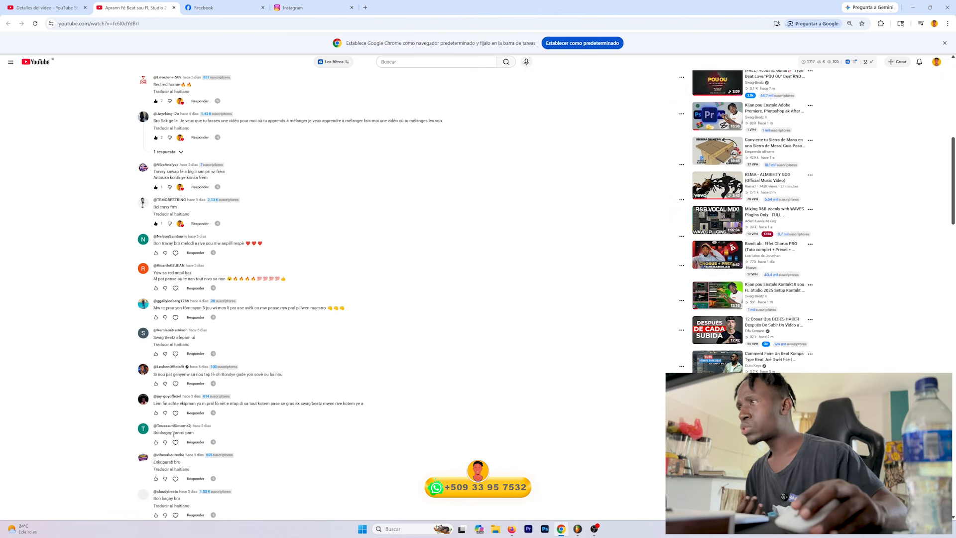
{"action": "scroll", "coordinate": [169, 466], "scroll_direction": "down", "scroll_amount": 1}
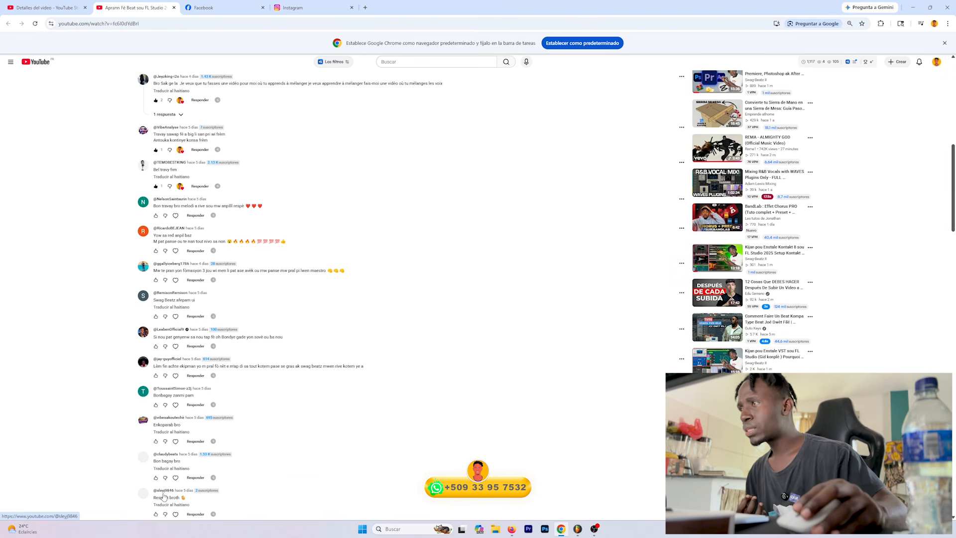
{"action": "scroll", "coordinate": [164, 495], "scroll_direction": "down", "scroll_amount": 6}
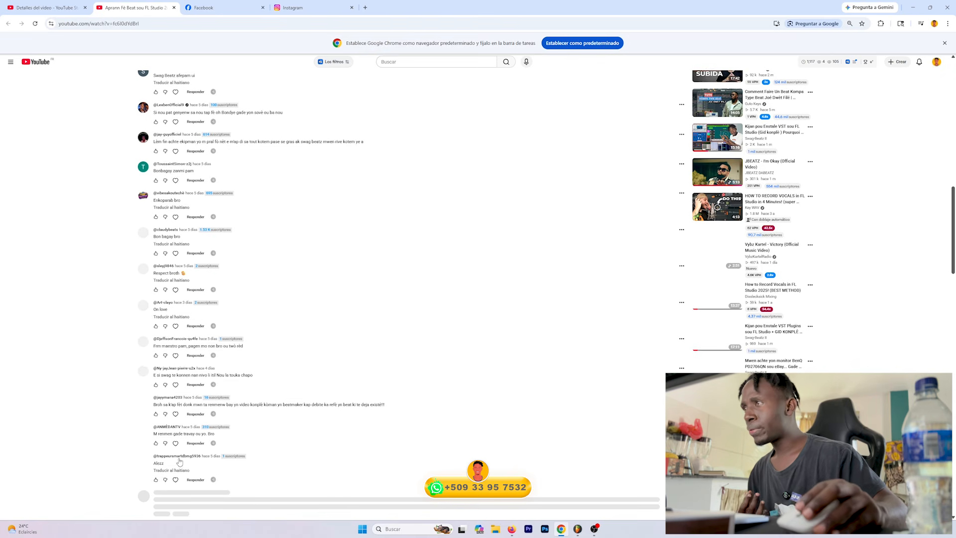
{"action": "scroll", "coordinate": [164, 471], "scroll_direction": "down", "scroll_amount": 3}
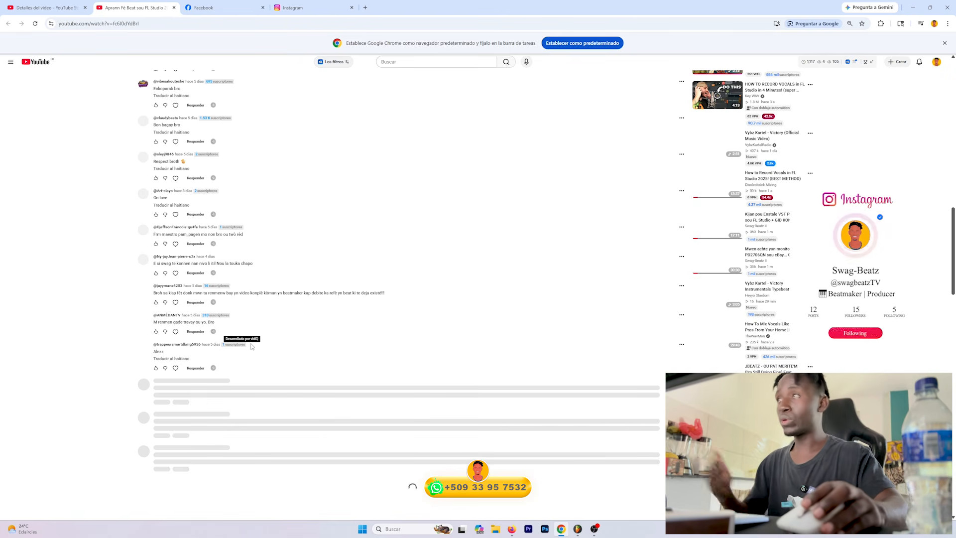
{"action": "scroll", "coordinate": [358, 351], "scroll_direction": "up", "scroll_amount": 5}
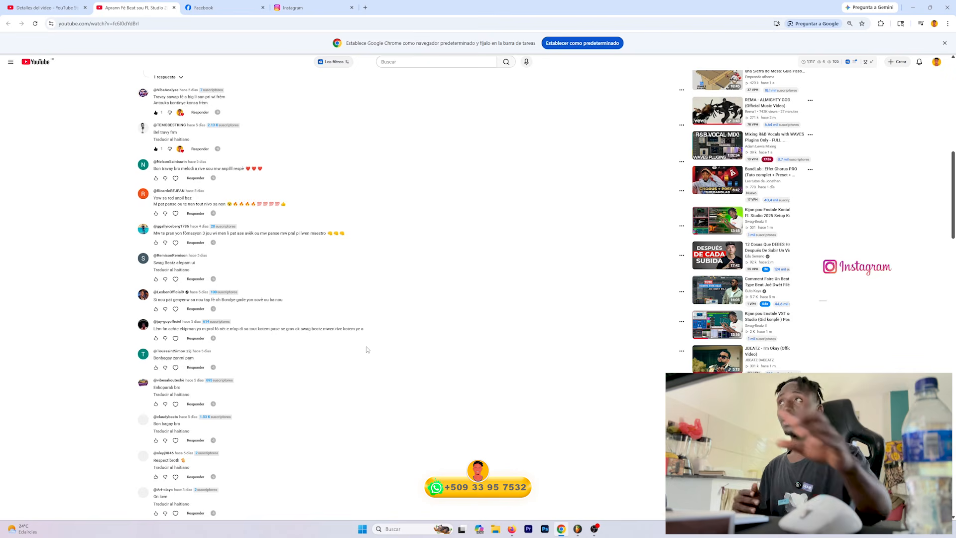
{"action": "scroll", "coordinate": [367, 351], "scroll_direction": "up", "scroll_amount": 5}
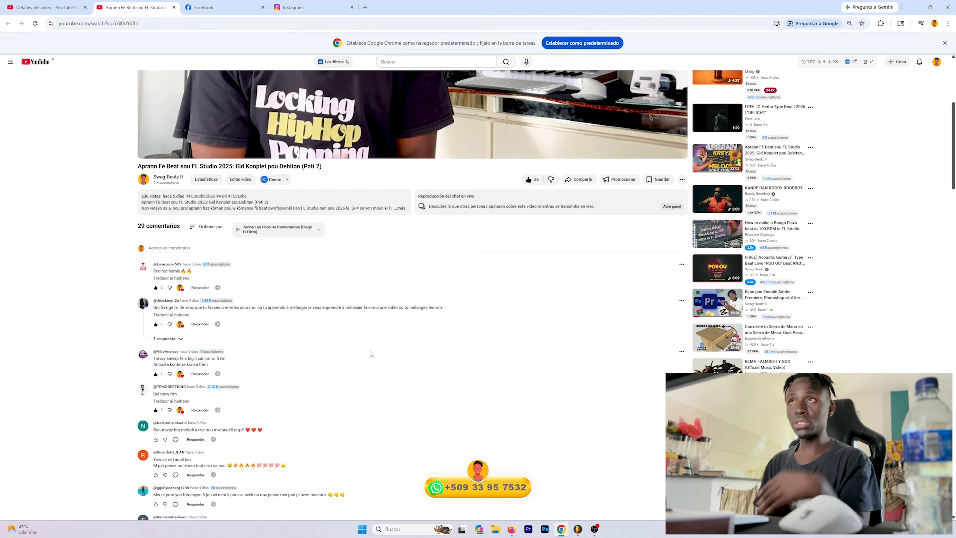
{"action": "scroll", "coordinate": [408, 242], "scroll_direction": "down", "scroll_amount": 5}
{"action": "scroll", "coordinate": [408, 242], "scroll_direction": "down", "scroll_amount": 5}
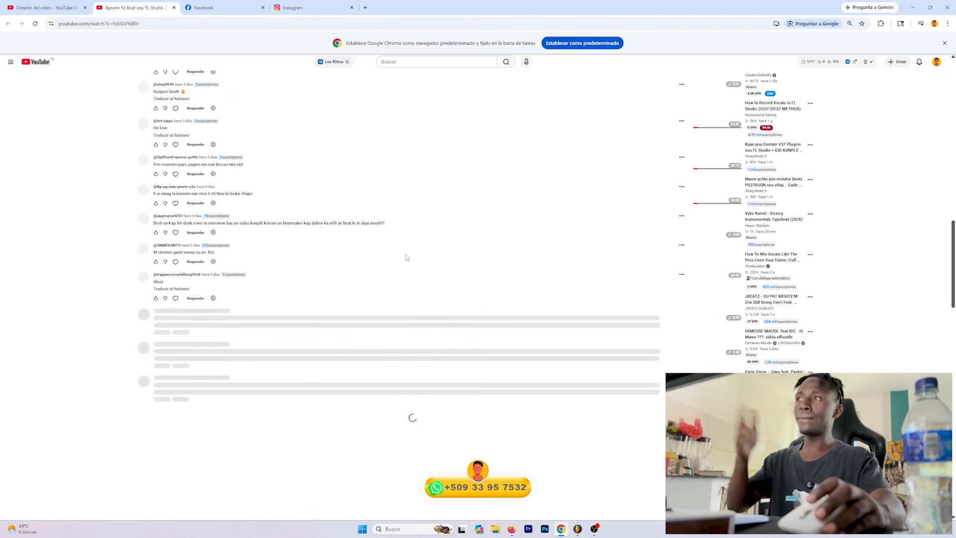
{"action": "scroll", "coordinate": [411, 244], "scroll_direction": "up", "scroll_amount": 7}
{"action": "scroll", "coordinate": [414, 245], "scroll_direction": "up", "scroll_amount": 10}
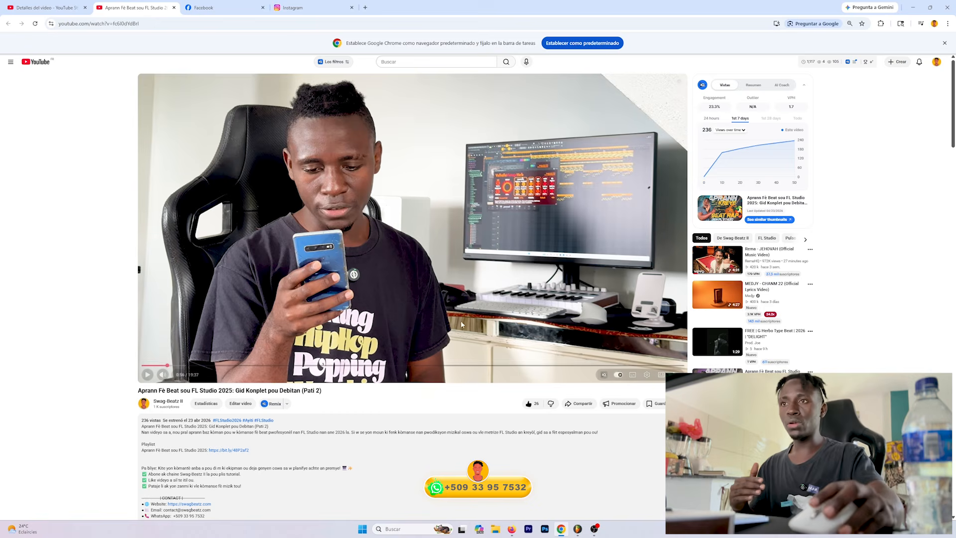
Step: Switch to FL Studio and examine the full playlist arrangement from the intro through the outro
{"action": "key", "text": "alt+Tab"}
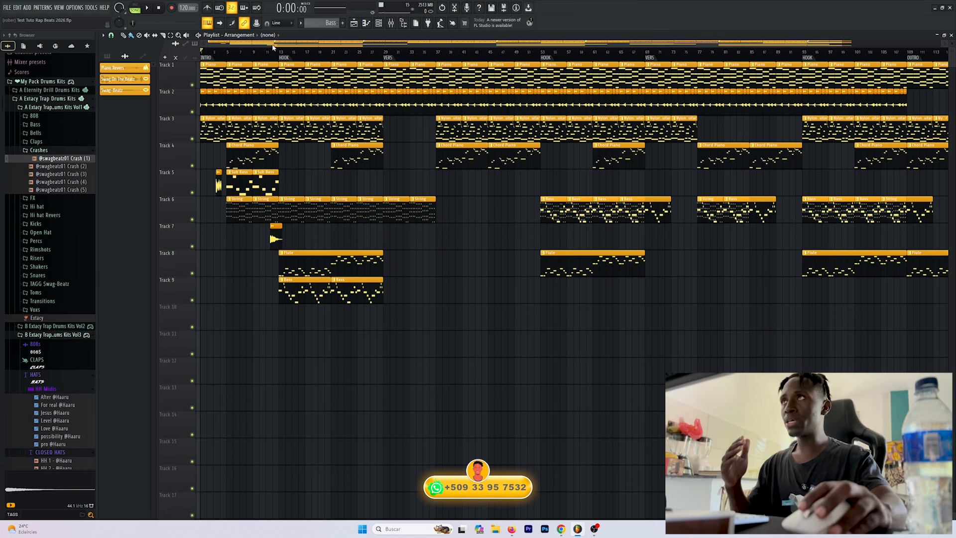
{"action": "mouse_move", "coordinate": [233, 46]}
{"action": "left_mouse_down"}
{"action": "mouse_move", "coordinate": [261, 47]}
{"action": "mouse_move", "coordinate": [231, 46]}
{"action": "left_mouse_up"}
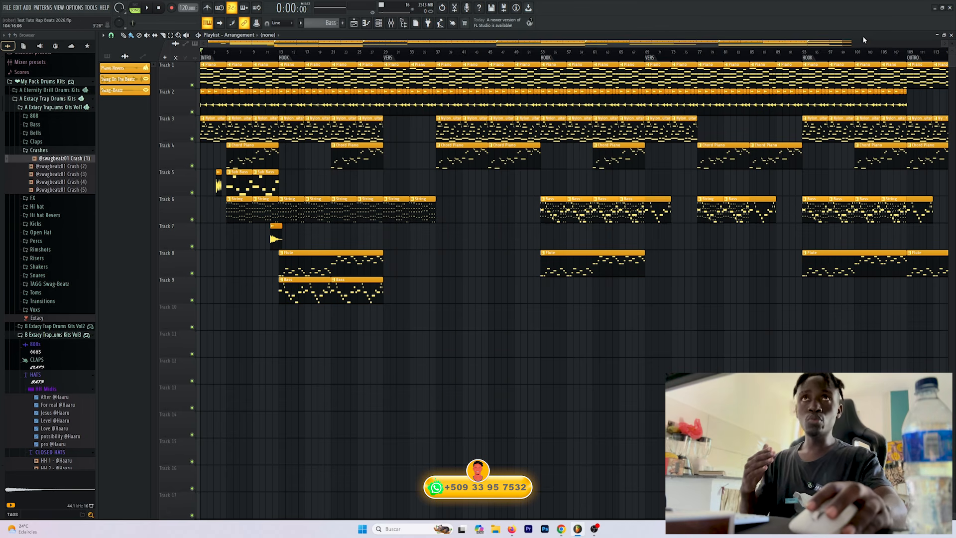
{"action": "left_click_drag", "start_coordinate": [842, 41], "coordinate": [951, 42]}
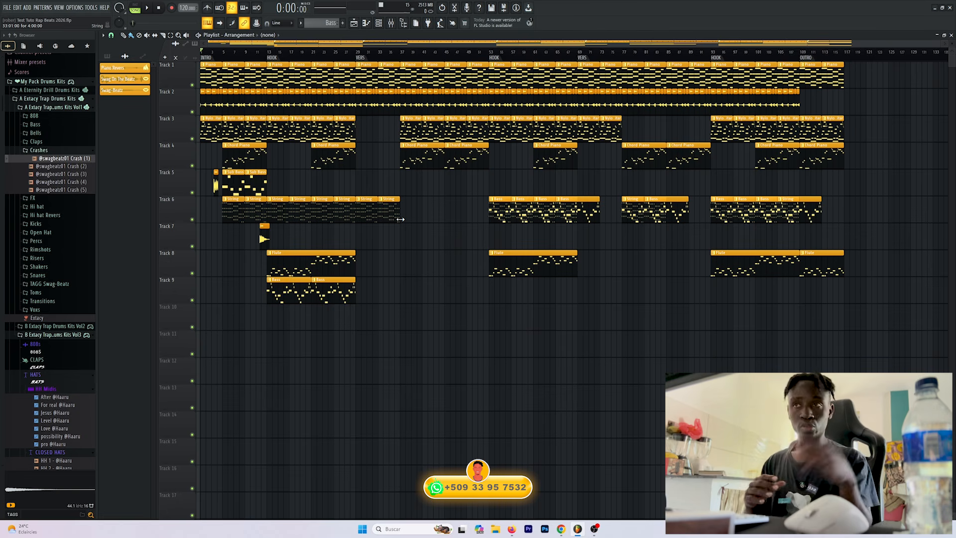
{"action": "scroll", "coordinate": [400, 219], "scroll_direction": "right", "scroll_amount": 8}
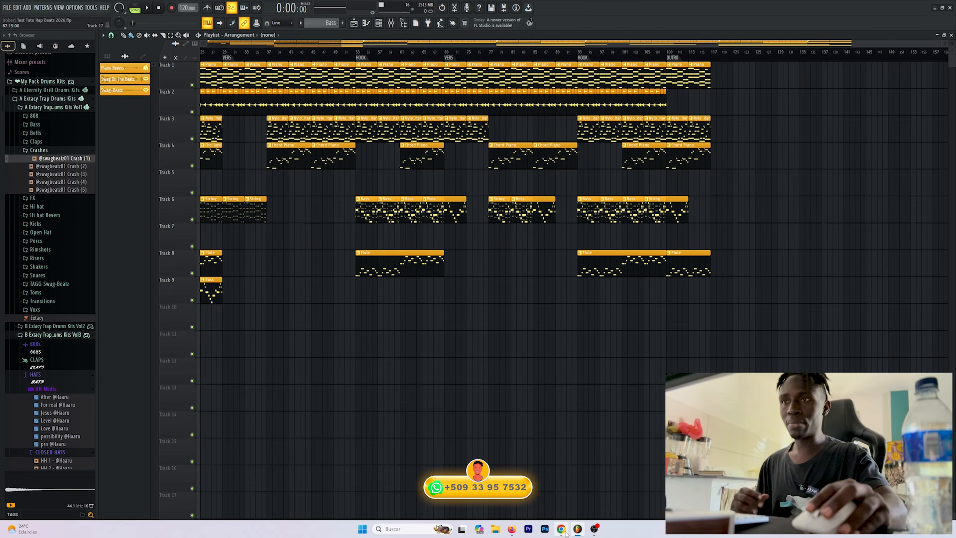
Step: Switch to Chrome to view the video's description, and return to the FL Studio project
{"action": "left_click", "coordinate": [565, 531]}
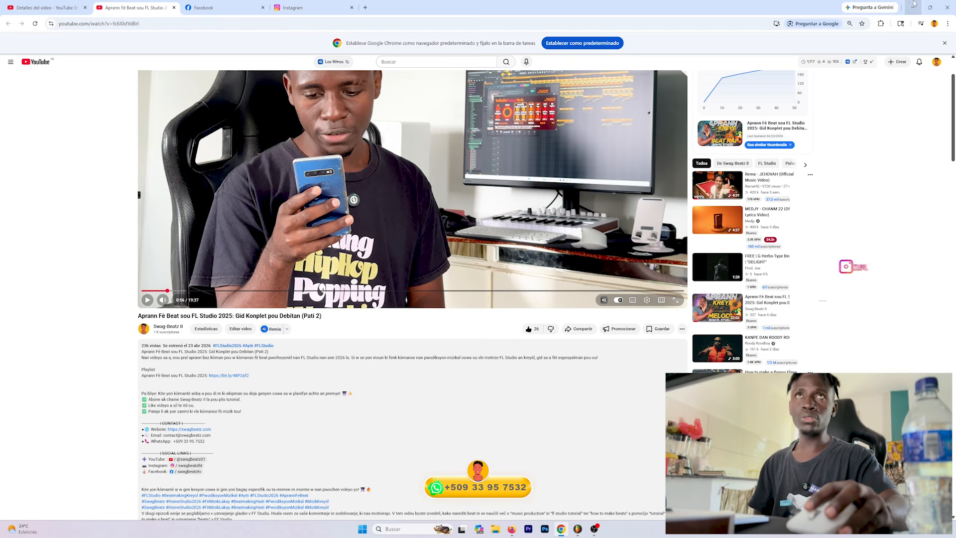
{"action": "left_click", "coordinate": [914, 6]}
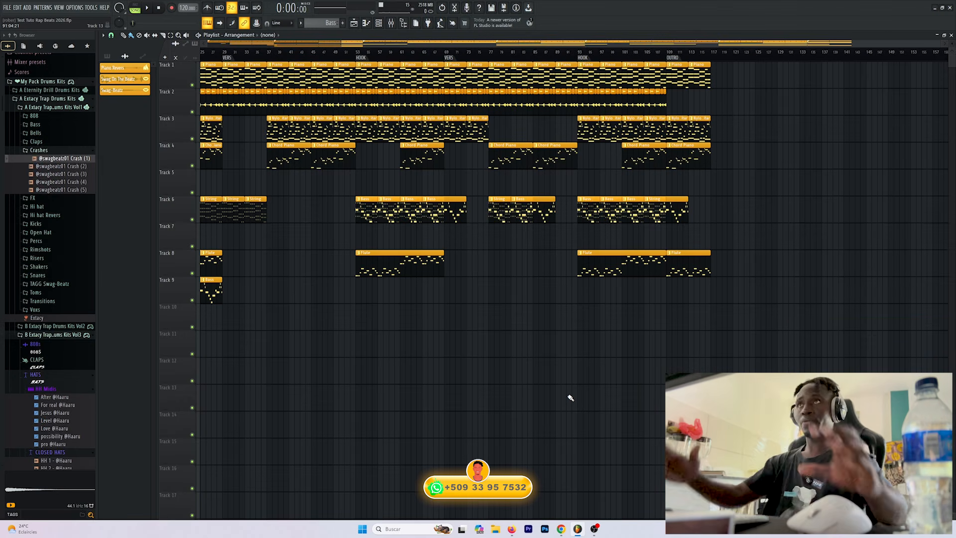
Step: Play the arrangement from the intro into the first hook to hear the current beat, and stop playback
{"action": "left_click_drag", "start_coordinate": [583, 44], "coordinate": [296, 52]}
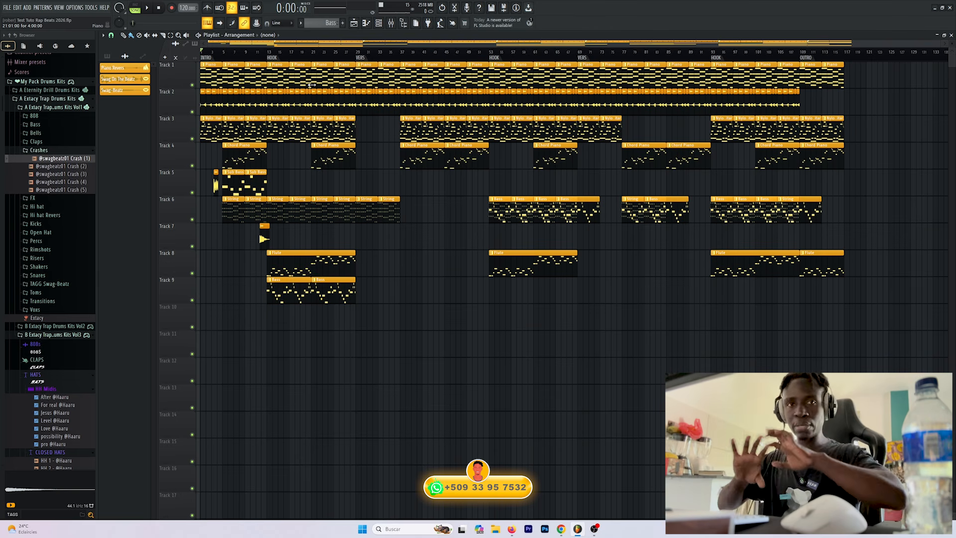
{"action": "key", "text": "space"}
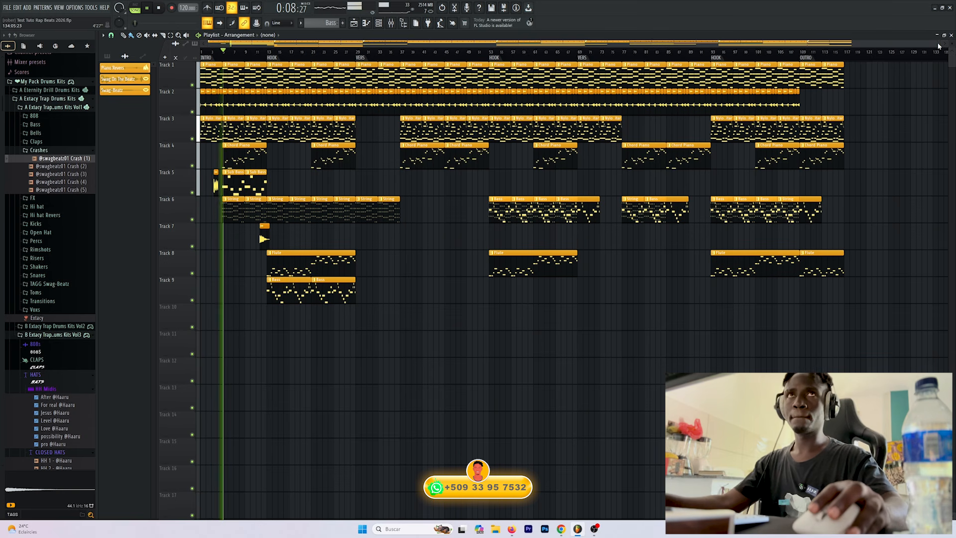
{"action": "left_click_drag", "start_coordinate": [939, 43], "coordinate": [653, 28]}
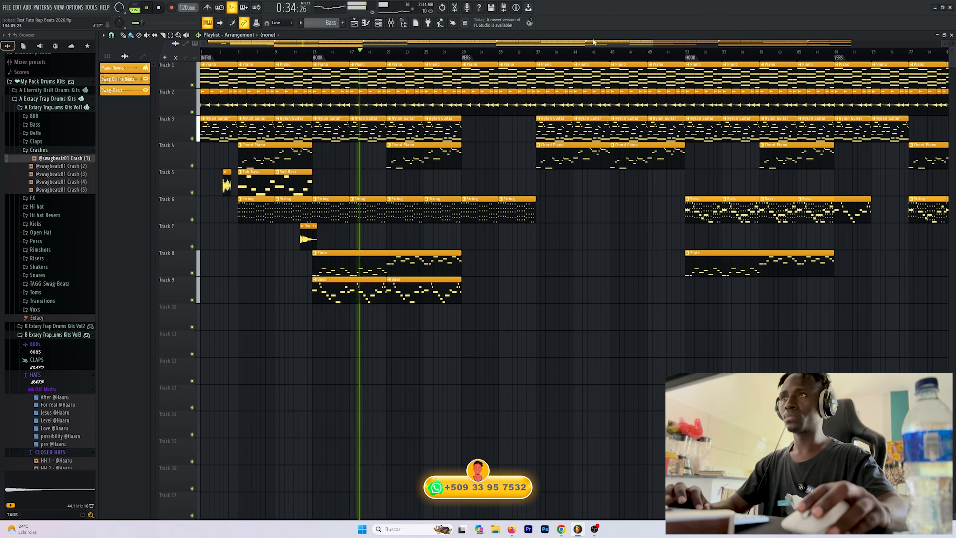
{"action": "key", "text": "space"}
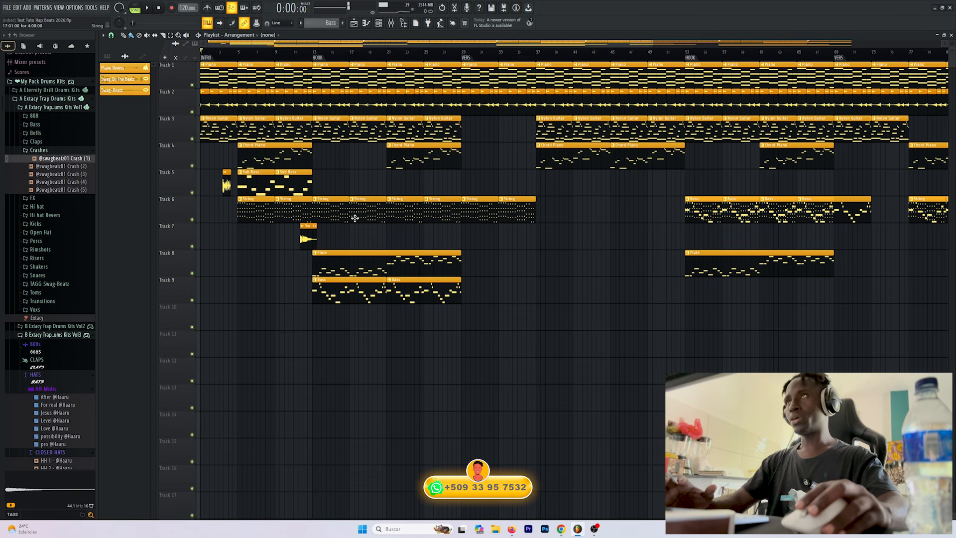
Step: Select the Bass pattern used on Track 9 in the first hook and audition it alone in pattern mode
{"action": "left_click", "coordinate": [315, 55]}
{"action": "left_click", "coordinate": [313, 288]}
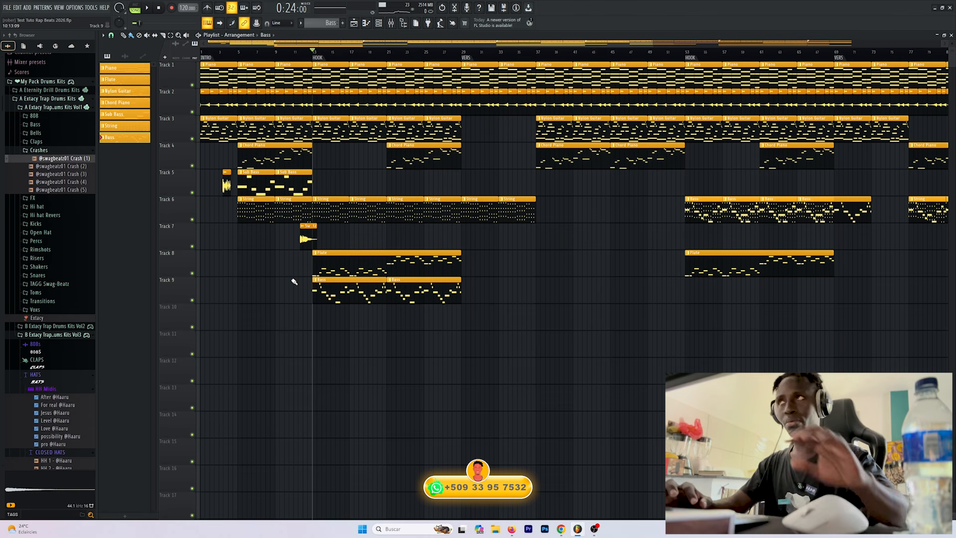
{"action": "right_click", "coordinate": [132, 140]}
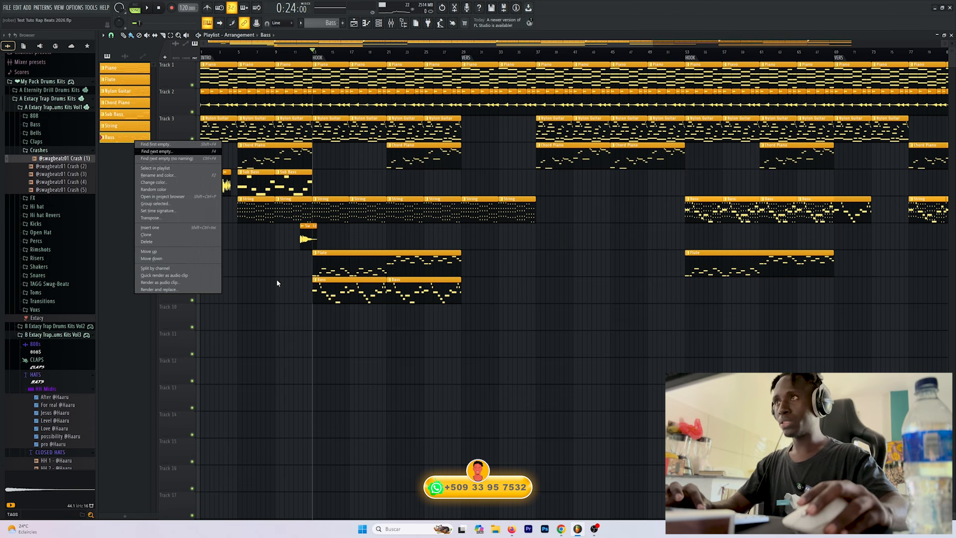
{"action": "left_click", "coordinate": [163, 46]}
{"action": "left_click", "coordinate": [134, 7]}
{"action": "key", "text": "space"}
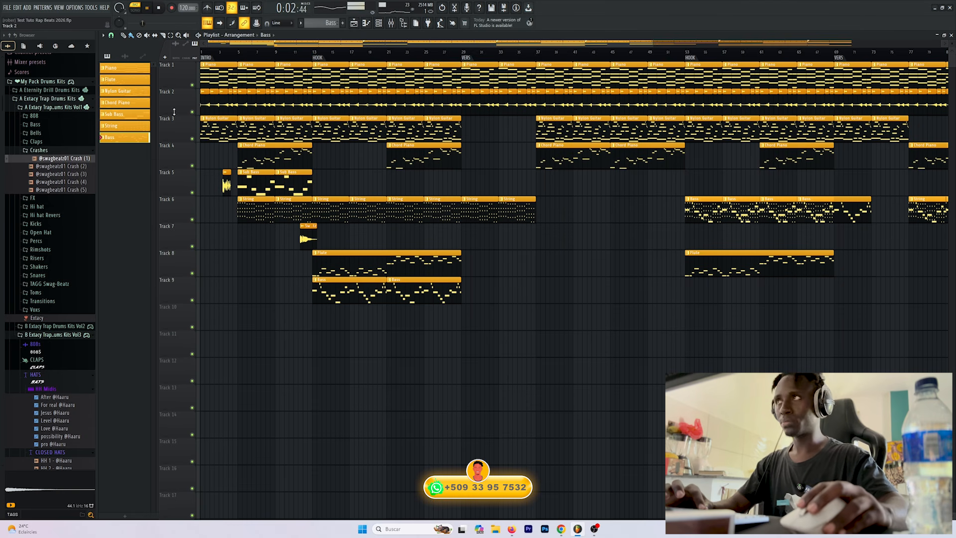
Step: Delete the Bass pattern from the project and reset its mixer track, Insert 11, to default
{"action": "right_click", "coordinate": [133, 143]}
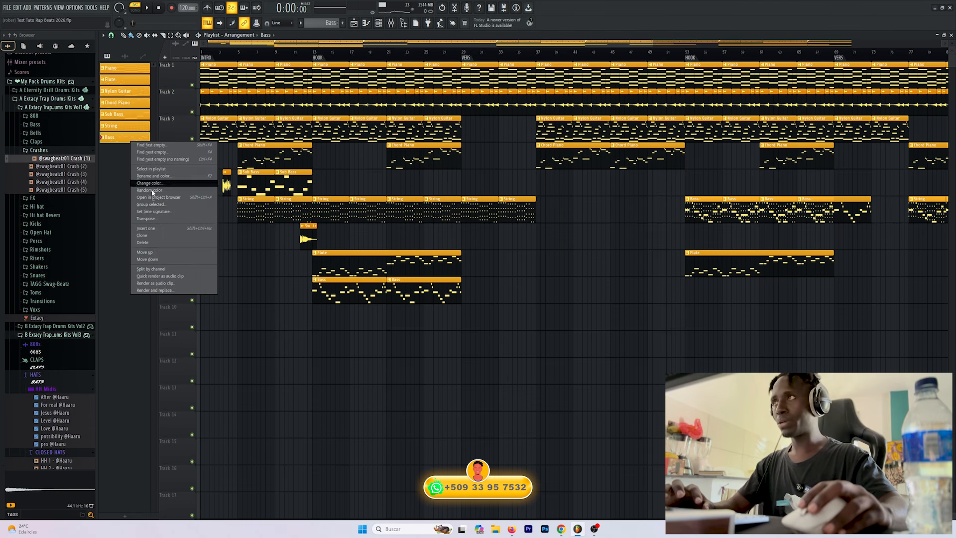
{"action": "left_click", "coordinate": [156, 240]}
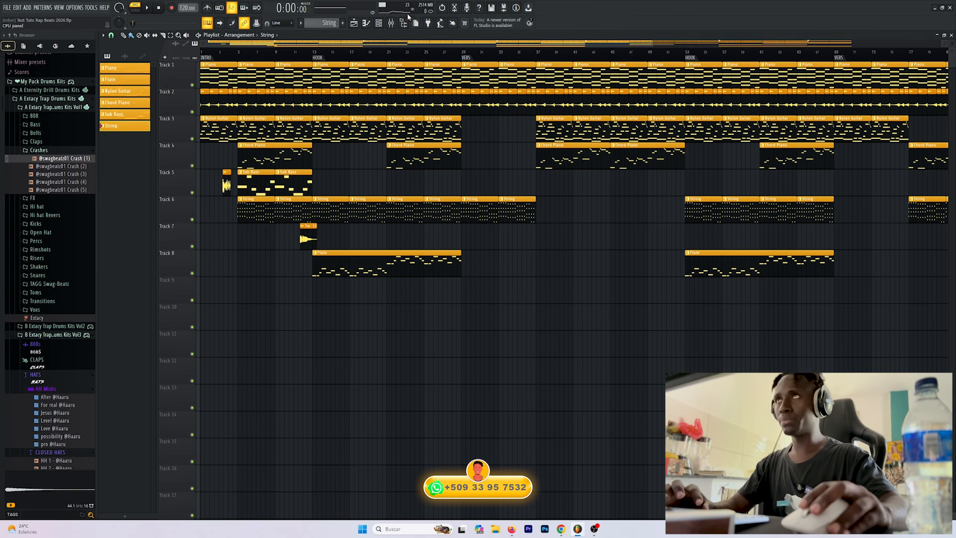
{"action": "key", "text": "F9"}
{"action": "right_click", "coordinate": [484, 297]}
{"action": "left_click", "coordinate": [526, 336]}
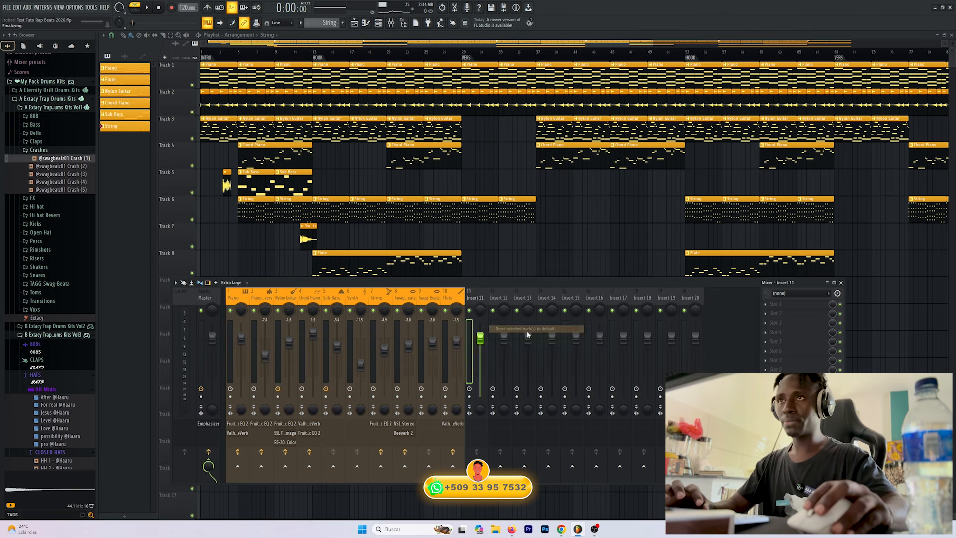
Step: Delete the Bass channel from the channel rack and close the open windows so only the playlist remains
{"action": "key", "text": "F6"}
{"action": "right_click", "coordinate": [251, 197]}
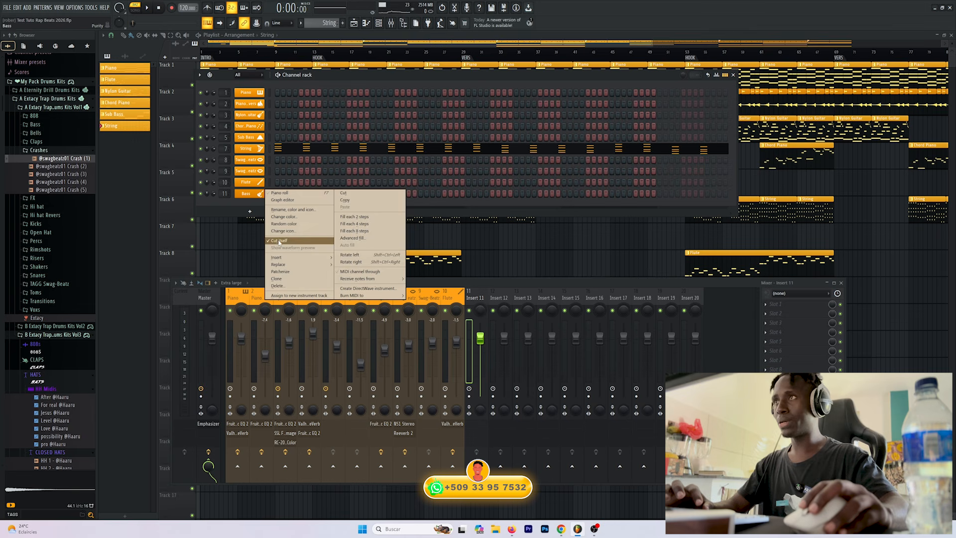
{"action": "left_click", "coordinate": [281, 286]}
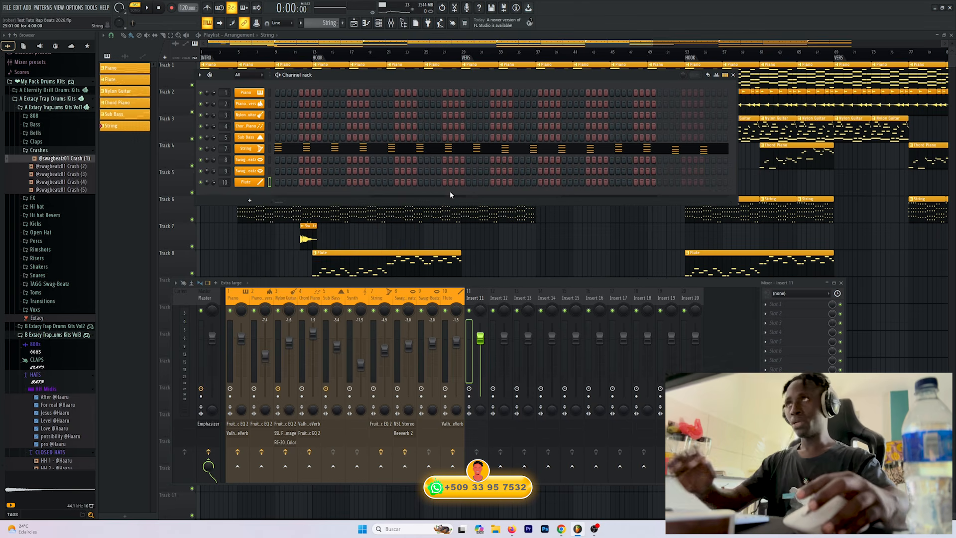
{"action": "key", "text": "F12"}
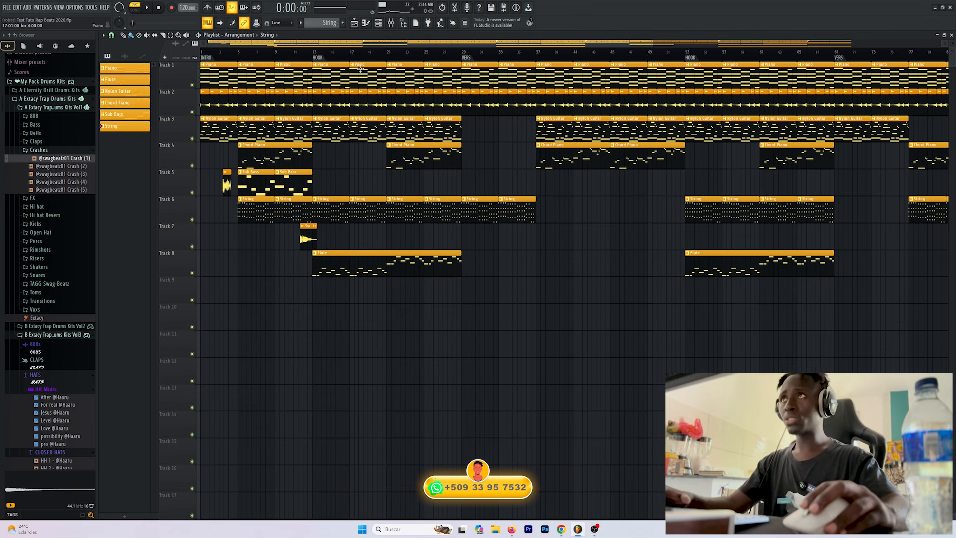
Step: Place the song position at the start of the first hook and add a Kontakt 8 instrument channel
{"action": "left_click", "coordinate": [317, 56]}
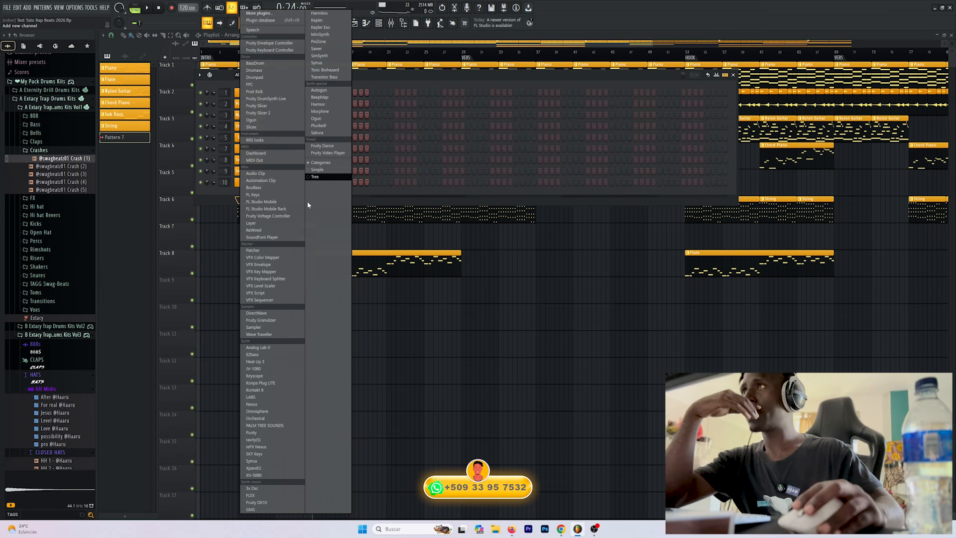
{"action": "left_click", "coordinate": [269, 388]}
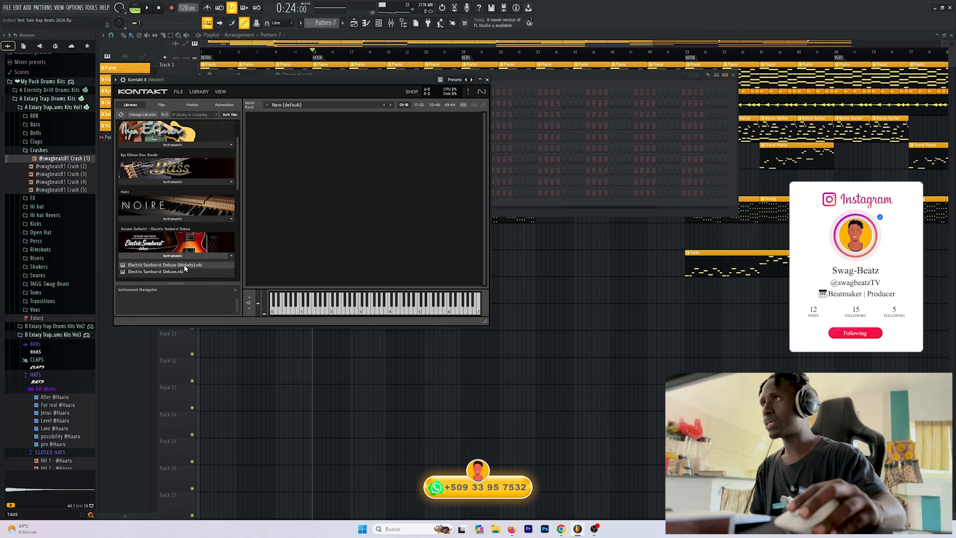
Step: Load Electric Sunburst Deluxe (Melody) into Kontakt 8 and open its song browser
{"action": "double_click", "coordinate": [184, 266]}
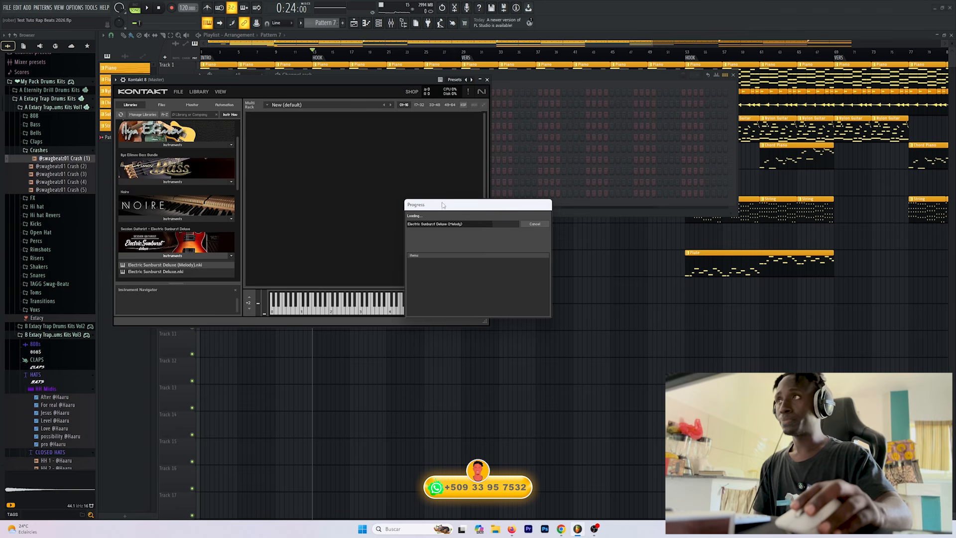
{"action": "left_click_drag", "start_coordinate": [344, 79], "coordinate": [506, 135]}
{"action": "left_click", "coordinate": [524, 292]}
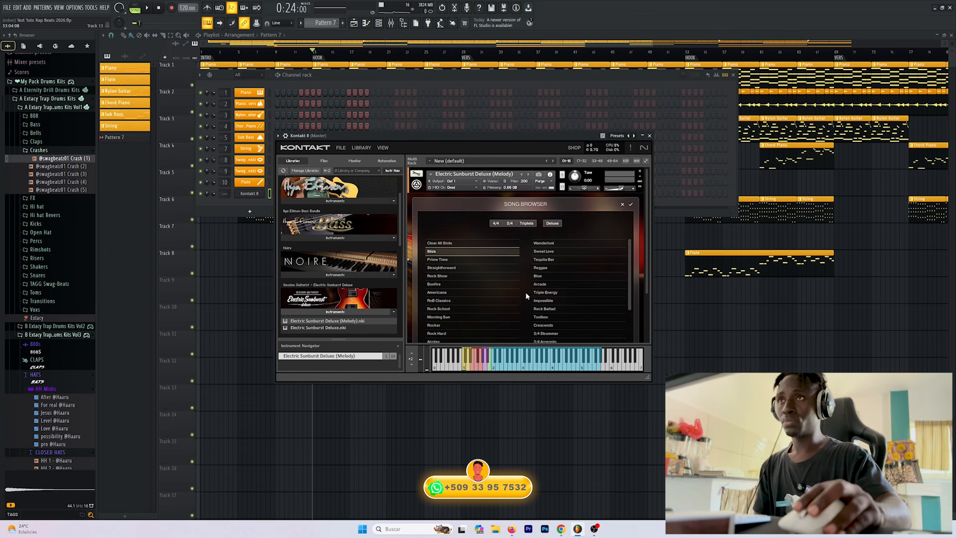
Step: Load the Bonfire song into Electric Sunburst Deluxe, audition a few notes and close the Kontakt window
{"action": "double_click", "coordinate": [437, 282]}
{"action": "left_click", "coordinate": [535, 366]}
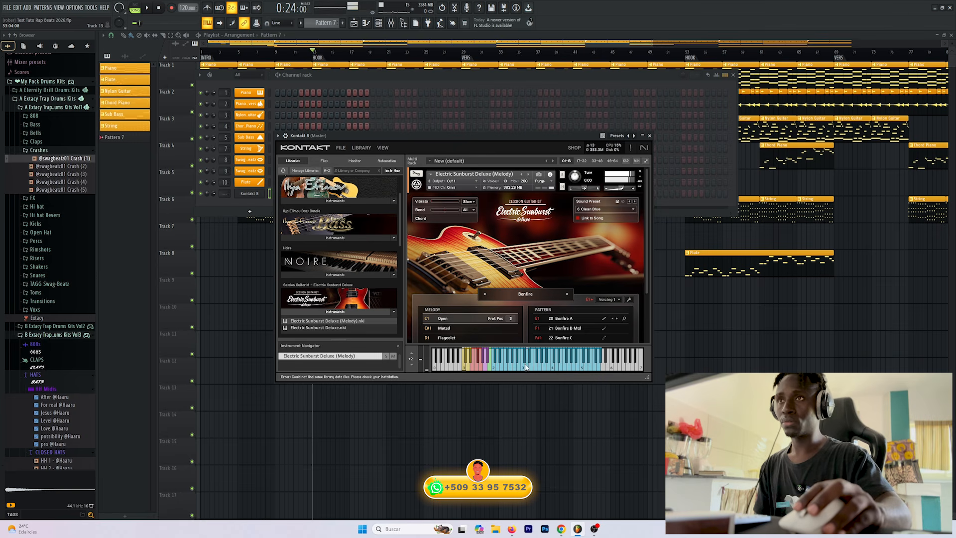
{"action": "left_click", "coordinate": [564, 371]}
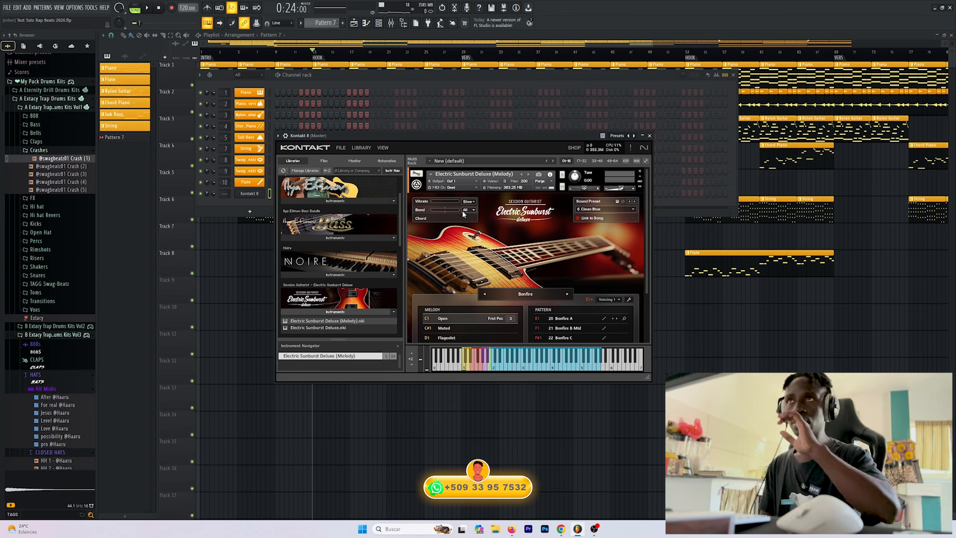
{"action": "left_click", "coordinate": [649, 136]}
Step: Rename the Kontakt 8 channel as "Electruc Guitar"
{"action": "right_click", "coordinate": [255, 194]}
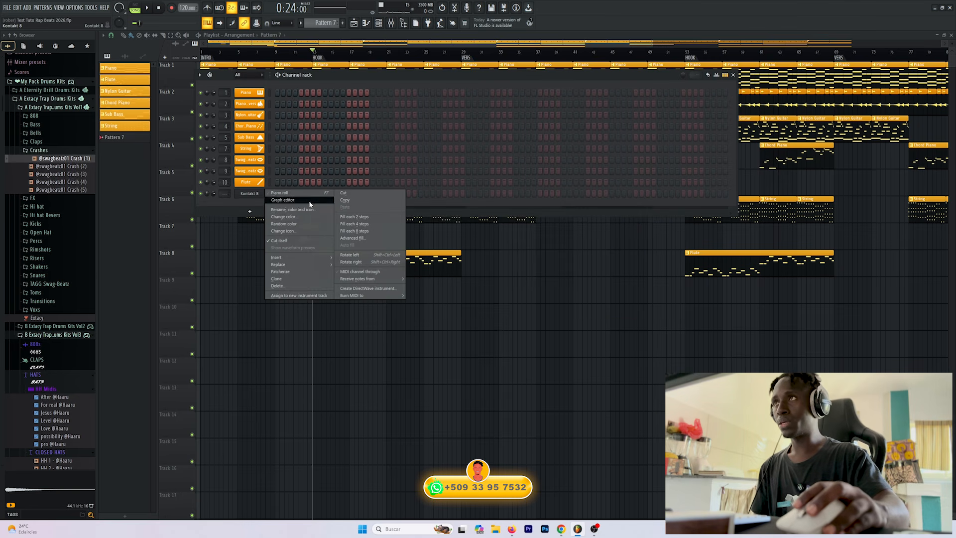
{"action": "left_click", "coordinate": [305, 211]}
{"action": "type", "text": "E"}
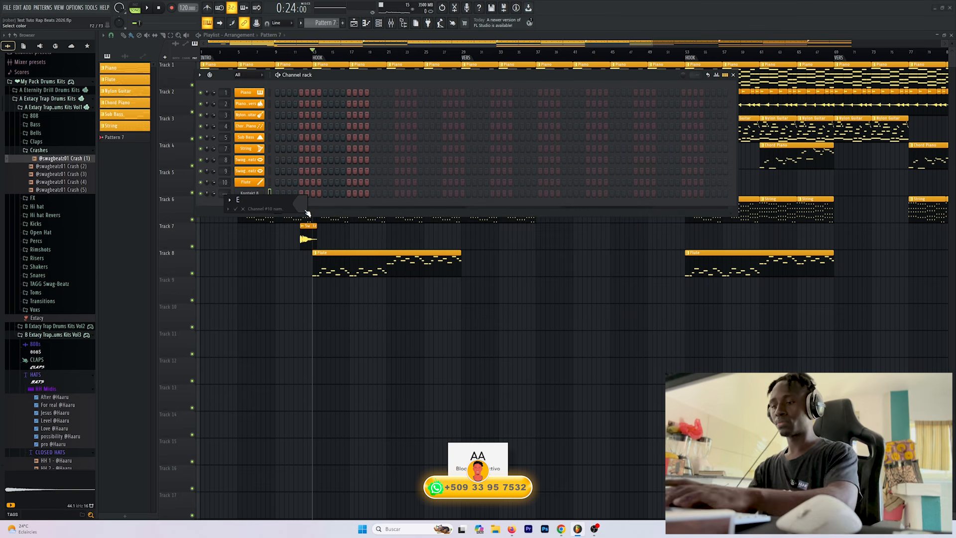
{"action": "type", "text": "lectr"}
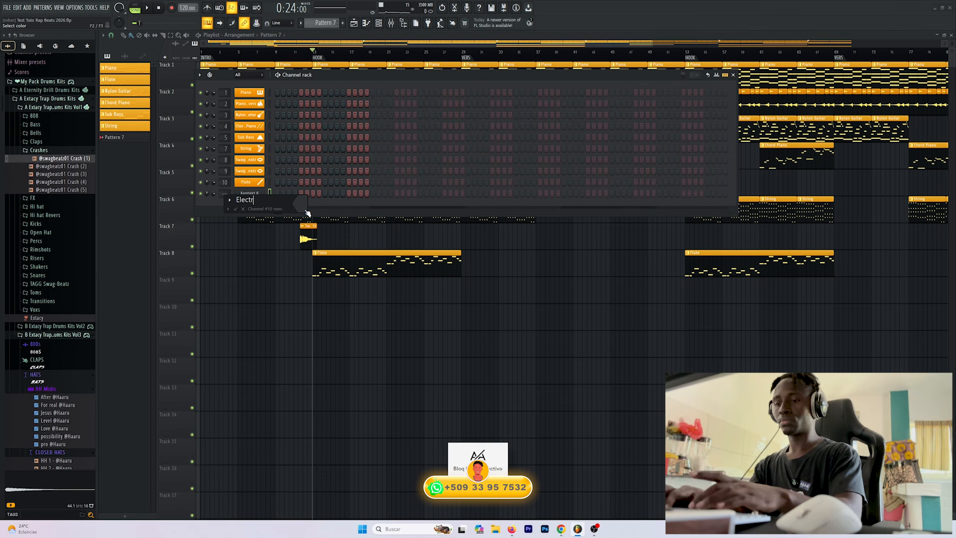
{"action": "type", "text": "uc"}
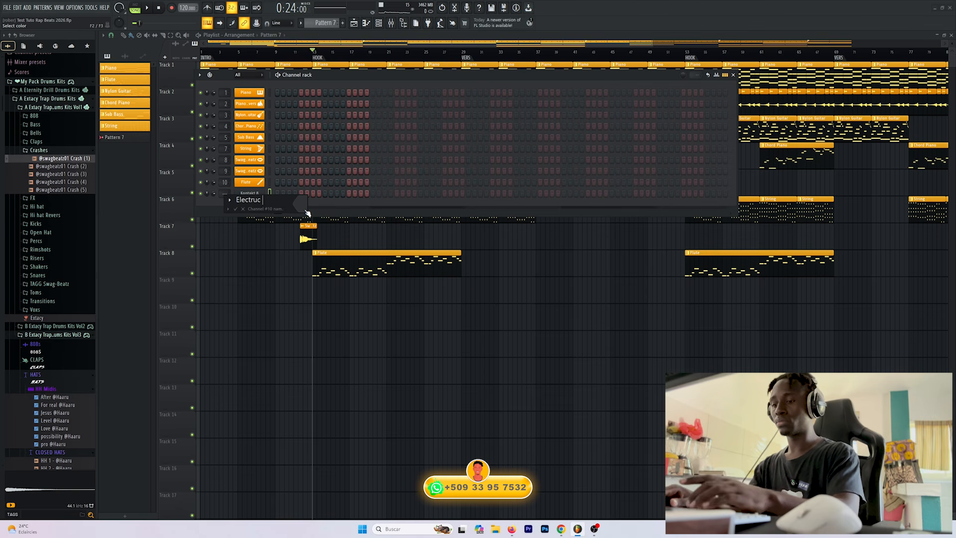
{"action": "type", "text": " Guitar"}
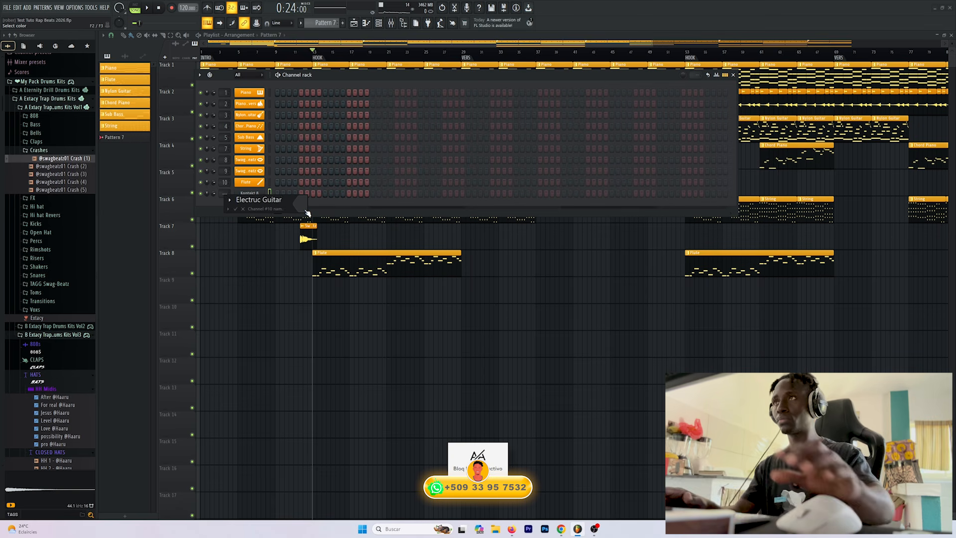
Step: Give the renamed channel the saved orange color and a guitar icon, and accept the changes
{"action": "left_click", "coordinate": [306, 211]}
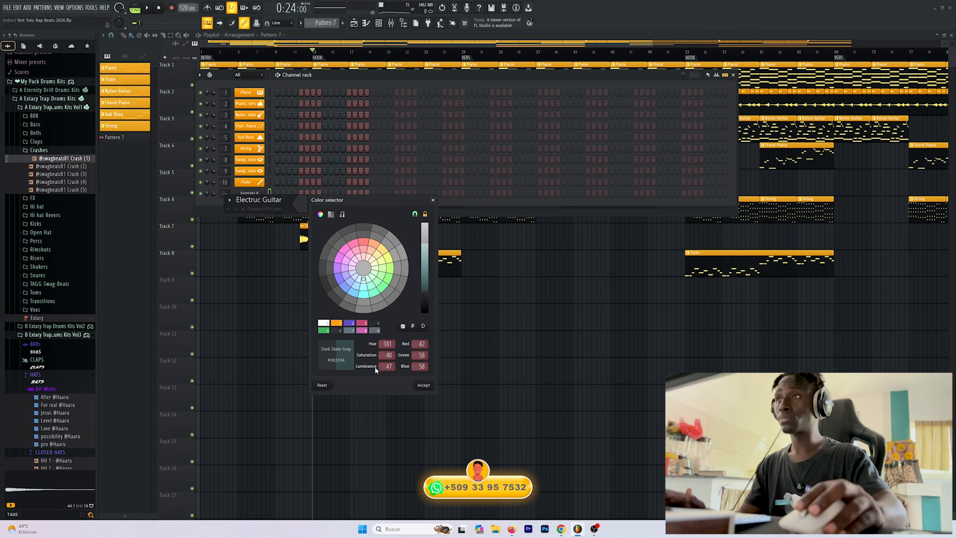
{"action": "left_click", "coordinate": [337, 324]}
{"action": "left_click", "coordinate": [422, 385]}
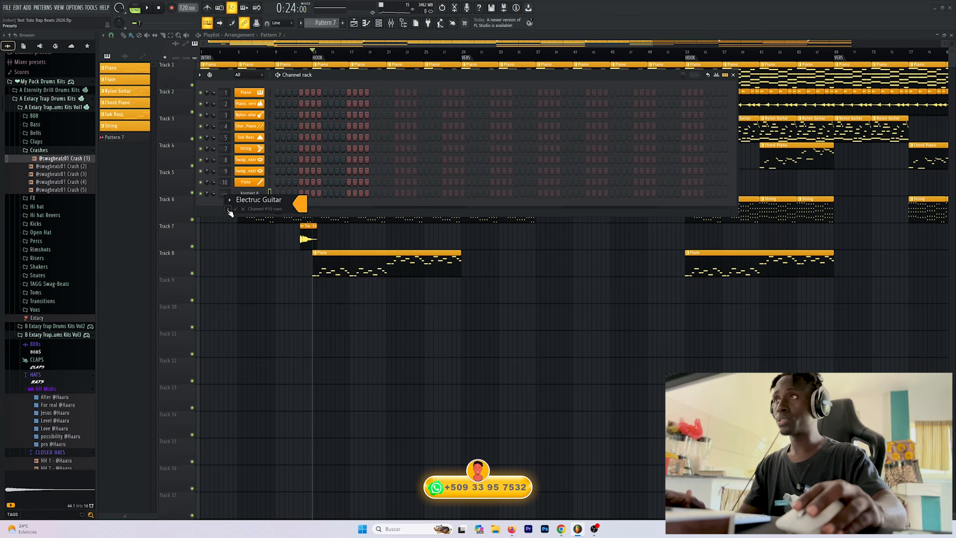
{"action": "left_click", "coordinate": [229, 201]}
{"action": "left_click", "coordinate": [265, 219]}
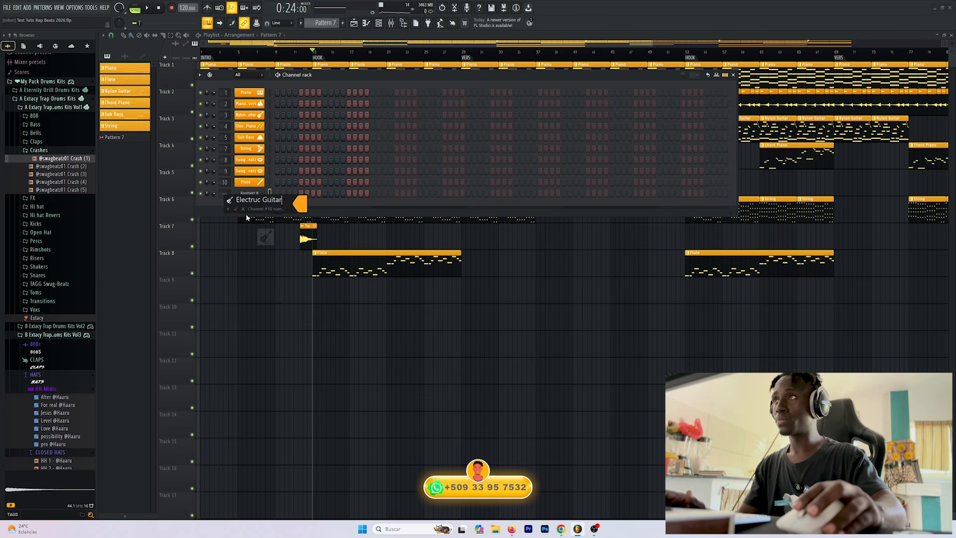
{"action": "left_click", "coordinate": [236, 209]}
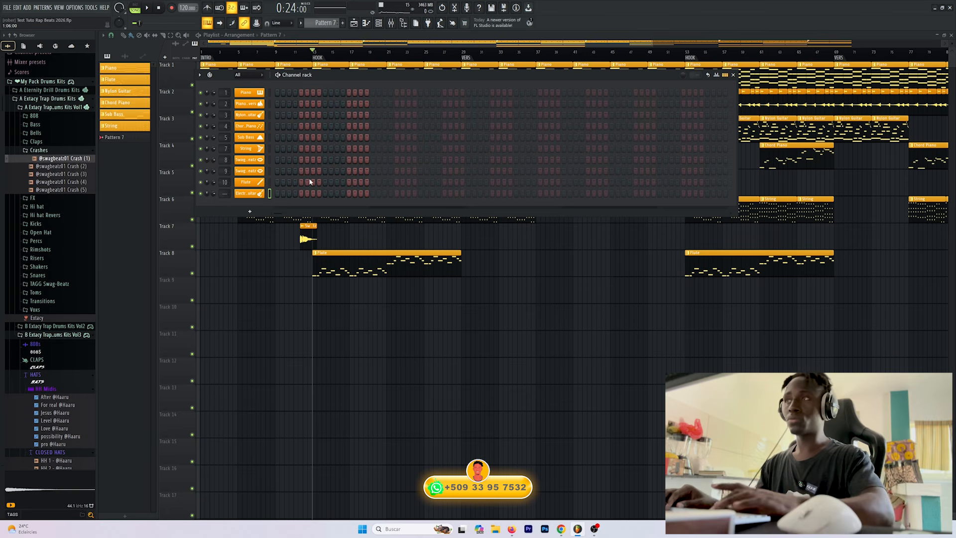
Step: Route the guitar channel to mixer track 11 and place Pattern 7 on playlist Track 9 at the start of the first hook
{"action": "key", "text": "F9"}
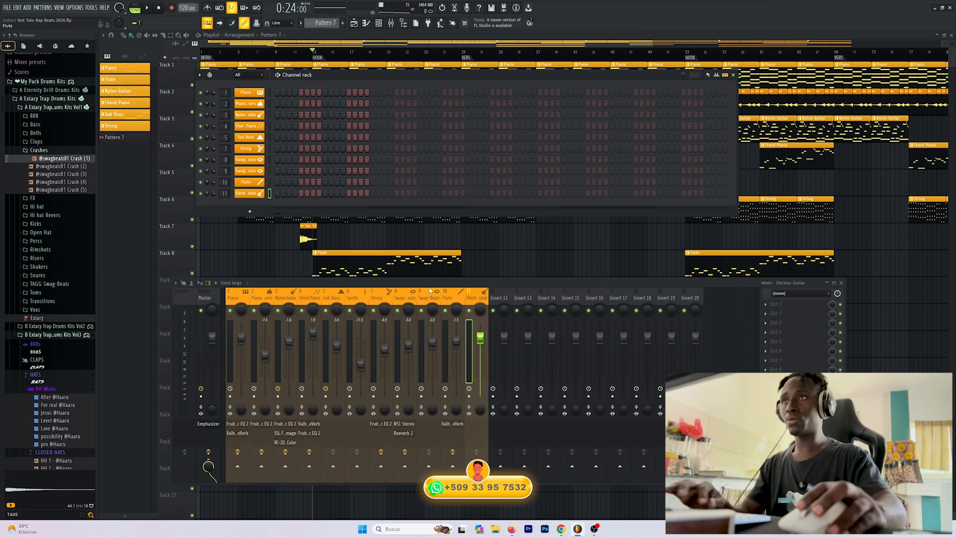
{"action": "key", "text": "space"}
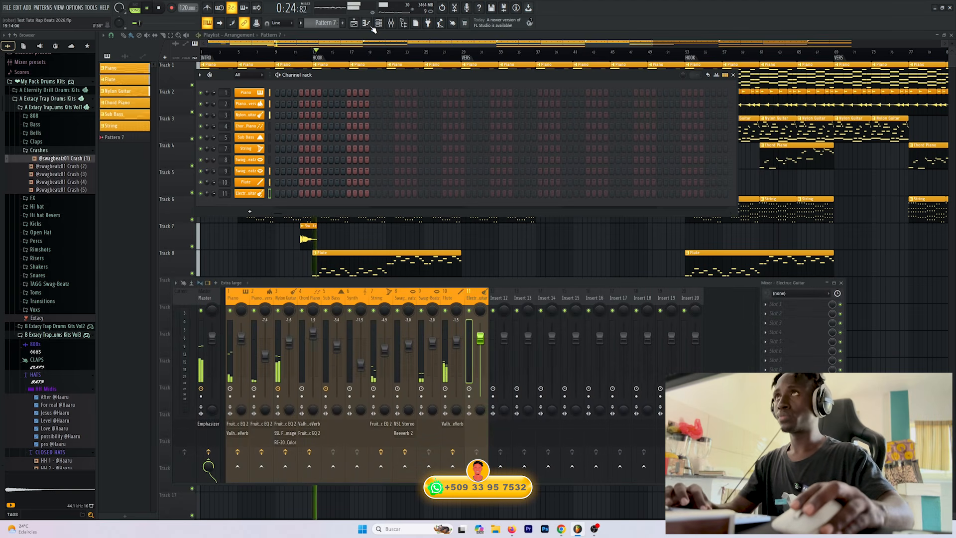
{"action": "key", "text": "space"}
{"action": "left_click", "coordinate": [354, 23]}
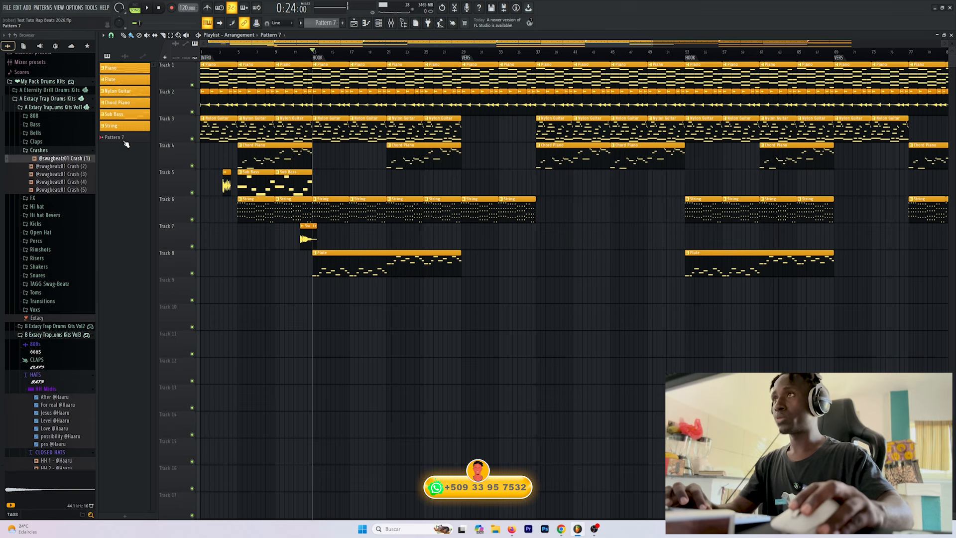
{"action": "left_click_drag", "start_coordinate": [317, 297], "coordinate": [314, 294]}
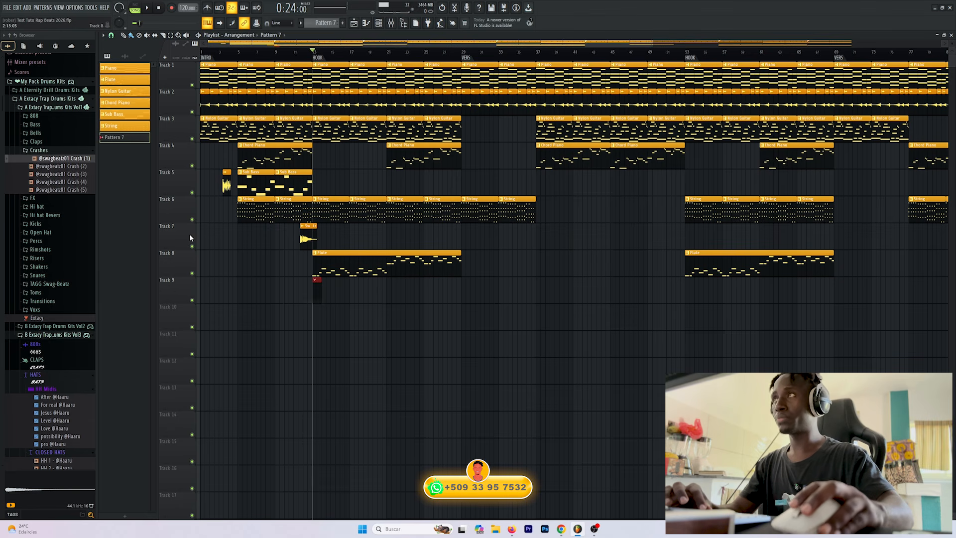
Step: Copy the name "Electruc Guitar" from the new channel in the channel rack
{"action": "left_click", "coordinate": [355, 23]}
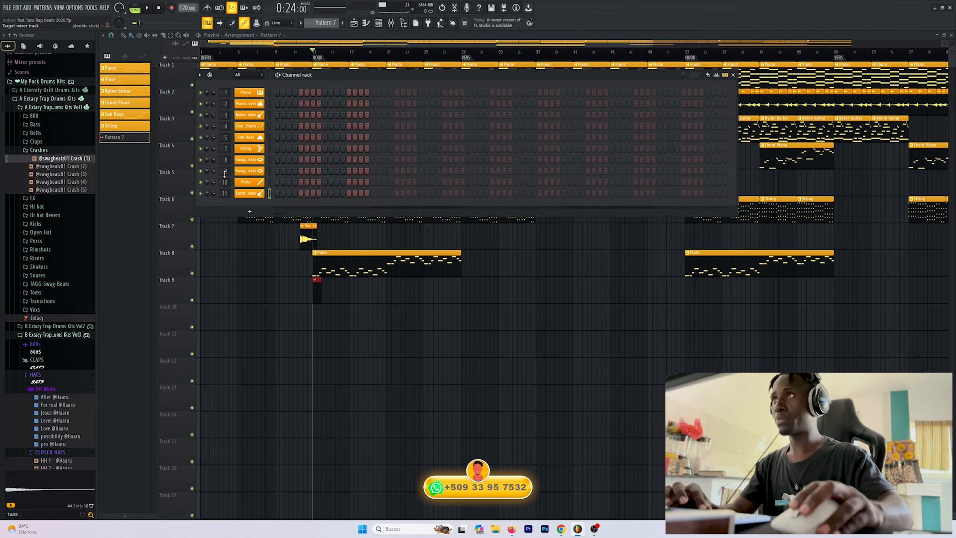
{"action": "right_click", "coordinate": [243, 194]}
{"action": "left_click", "coordinate": [271, 210]}
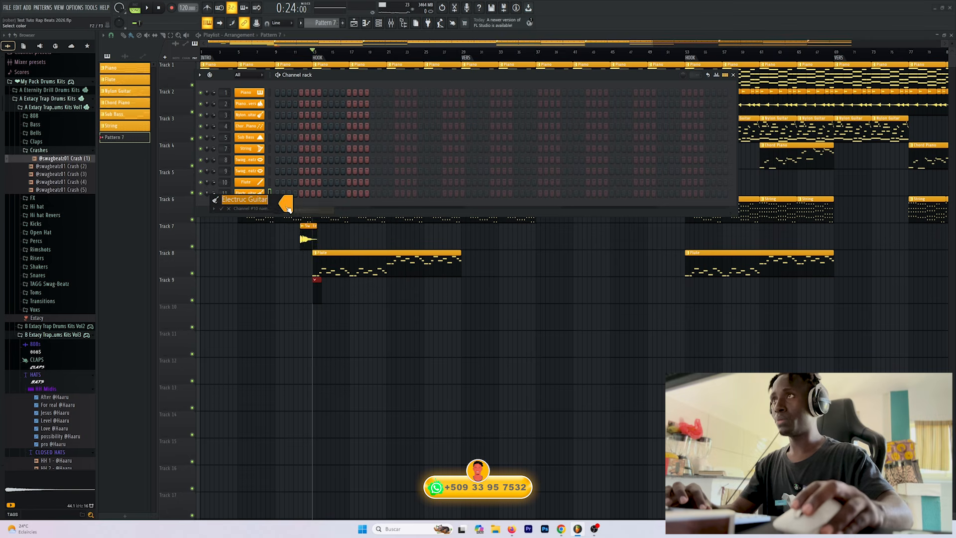
{"action": "right_click", "coordinate": [268, 202]}
{"action": "left_click", "coordinate": [278, 222]}
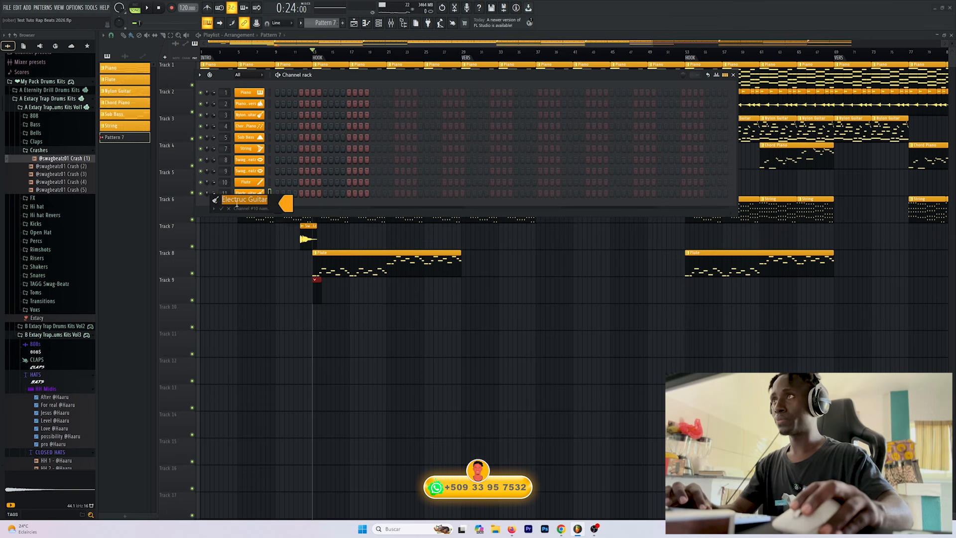
{"action": "left_click", "coordinate": [224, 209]}
Step: Rename Pattern 7 with the copied name "Electruc Guitar" and color it Dark Orange
{"action": "right_click", "coordinate": [130, 138]}
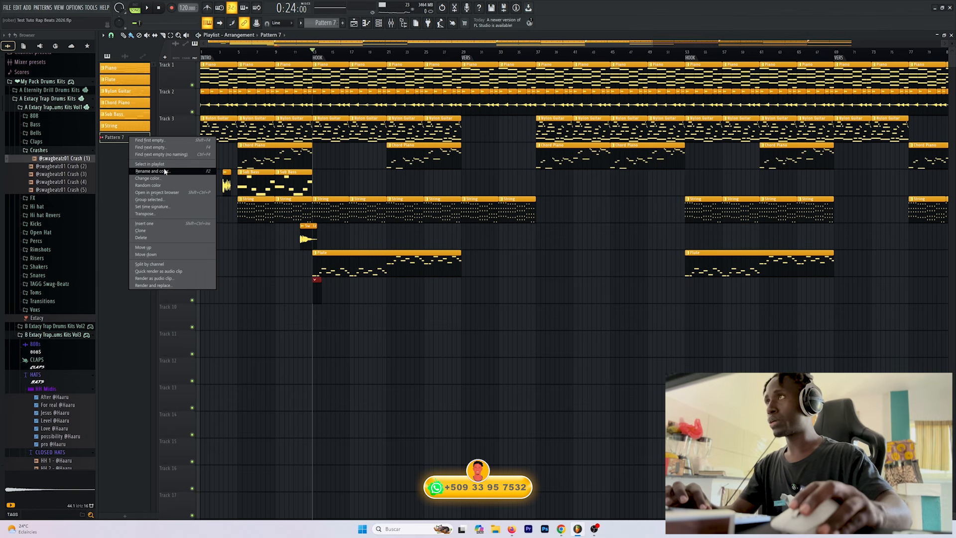
{"action": "left_click", "coordinate": [165, 172]}
{"action": "right_click", "coordinate": [108, 158]}
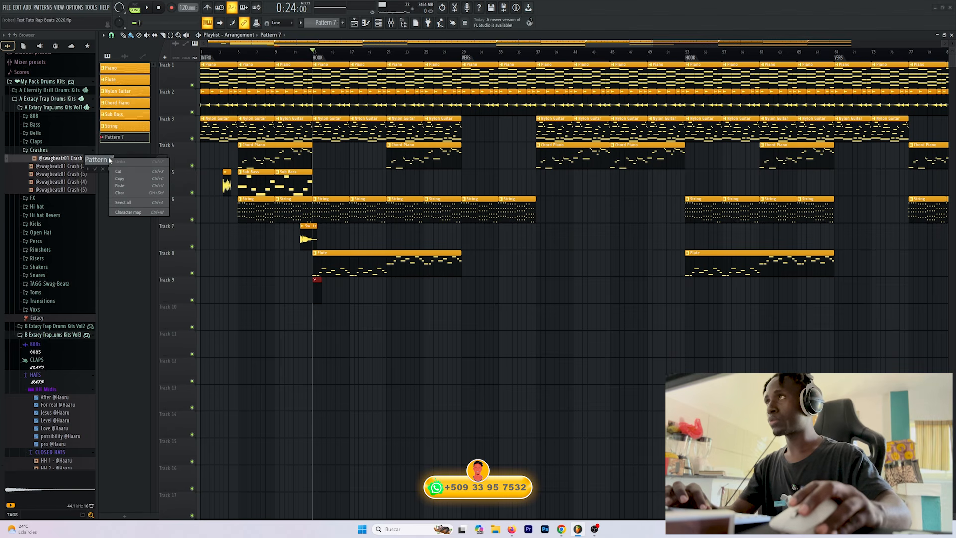
{"action": "left_click", "coordinate": [130, 185]}
{"action": "left_click", "coordinate": [158, 164]}
{"action": "left_click", "coordinate": [183, 283]}
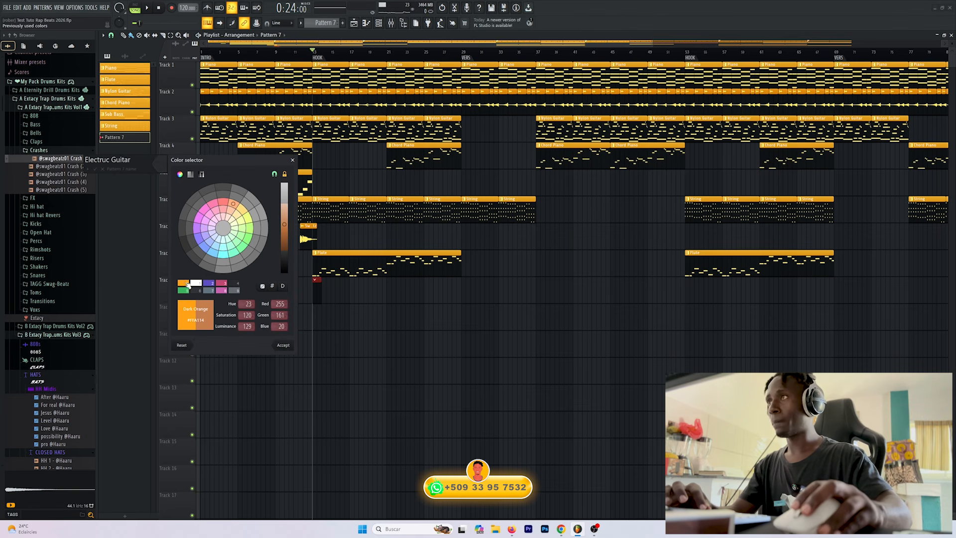
{"action": "left_click", "coordinate": [271, 344]}
{"action": "key", "text": "Return"}
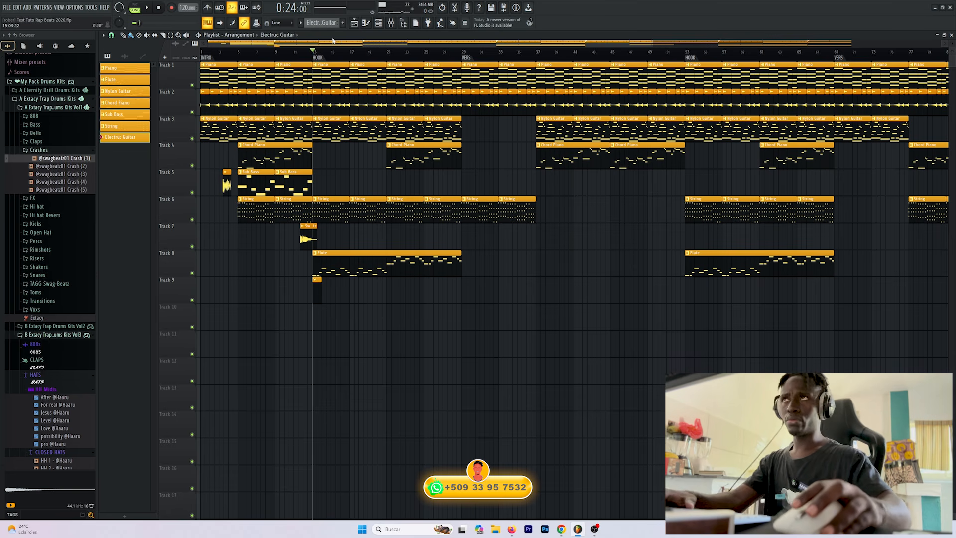
Step: Open the guitar channel's piano roll and audition keys around F#6 while the hook plays
{"action": "left_click", "coordinate": [378, 23]}
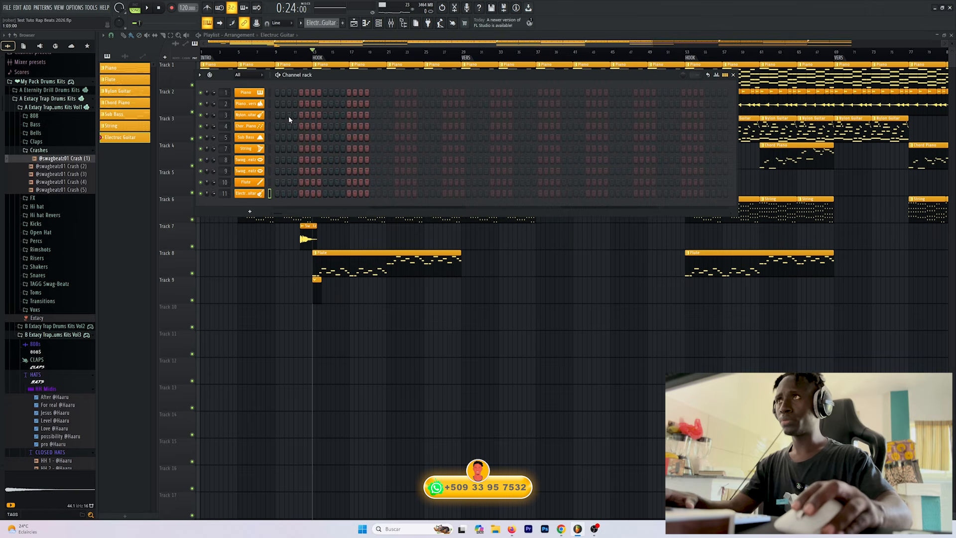
{"action": "right_click", "coordinate": [259, 193]}
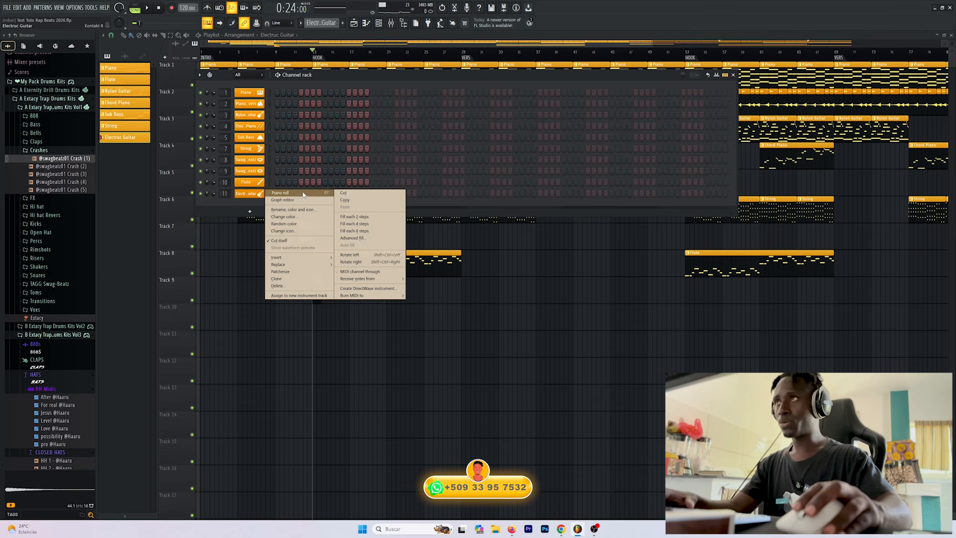
{"action": "left_click", "coordinate": [304, 193]}
{"action": "key", "text": "space"}
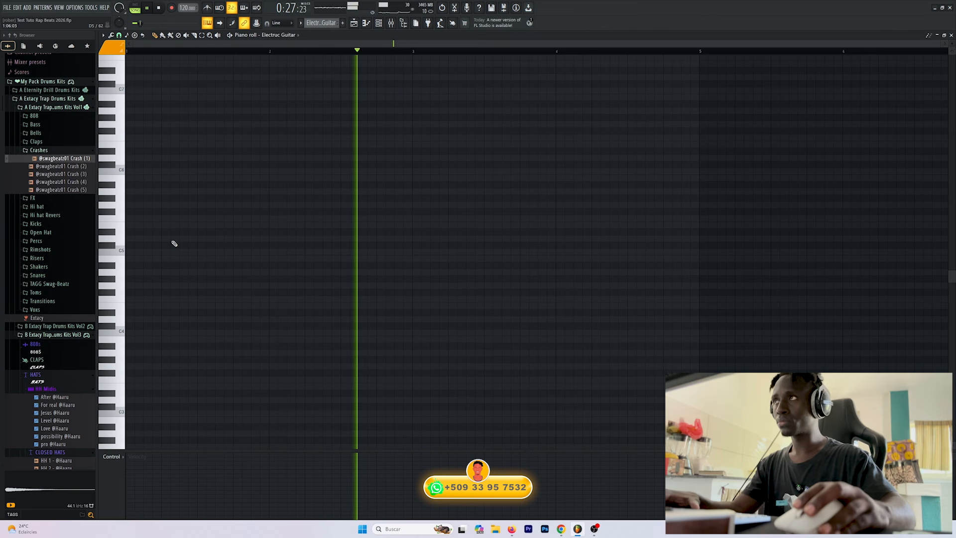
{"action": "left_click", "coordinate": [121, 173]}
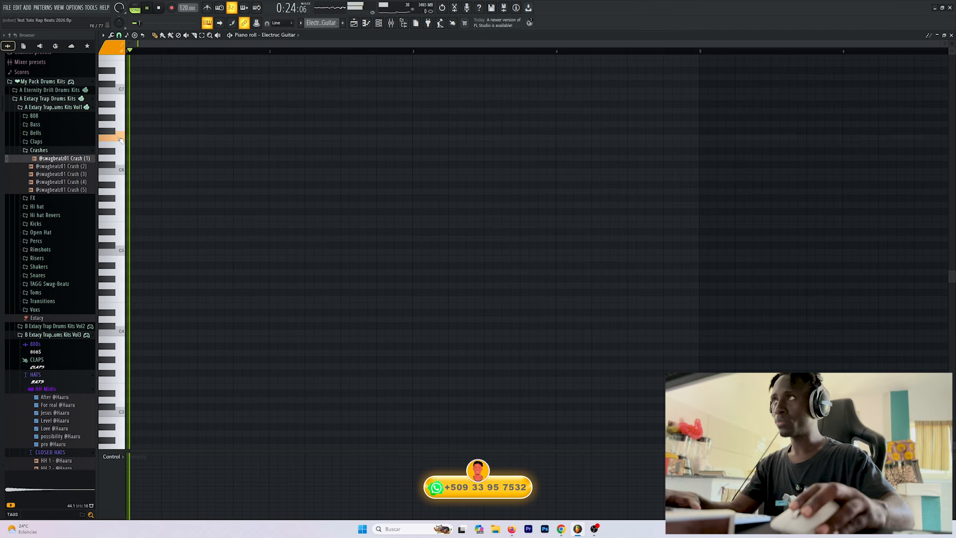
{"action": "left_click", "coordinate": [120, 125]}
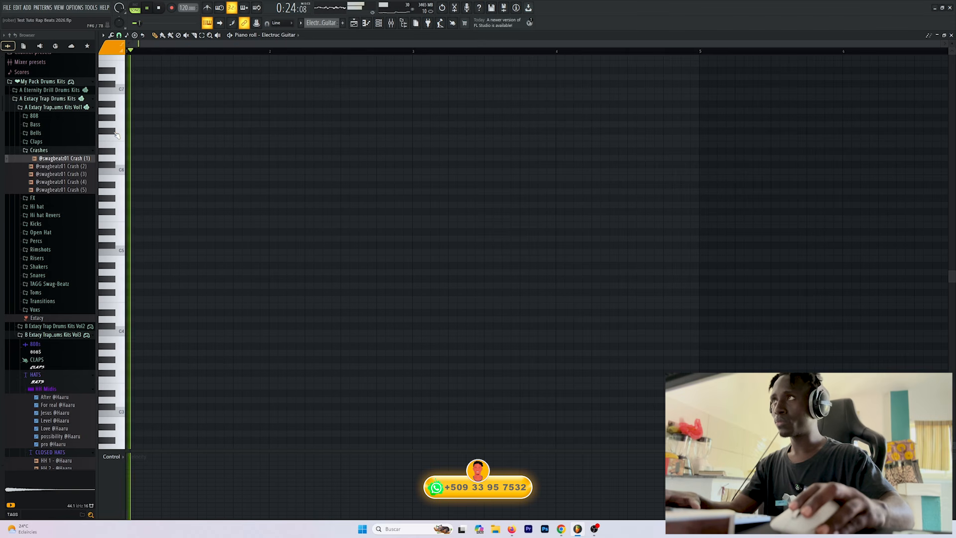
{"action": "key", "text": "space"}
Step: Draw a half-bar F#6 note at the start of bar 1, followed by a half-bar D6 note, and play them back
{"action": "left_click", "coordinate": [127, 130]}
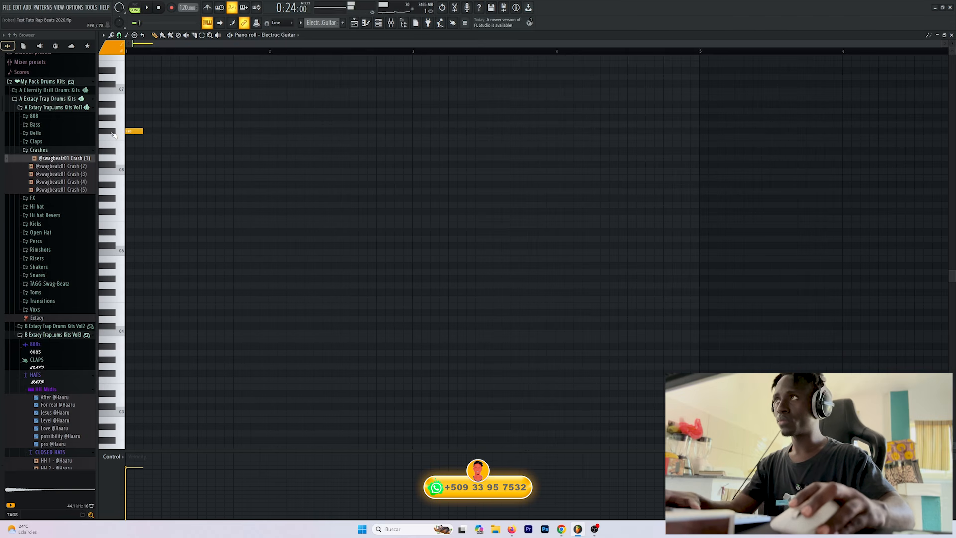
{"action": "left_click_drag", "start_coordinate": [143, 131], "coordinate": [199, 130]}
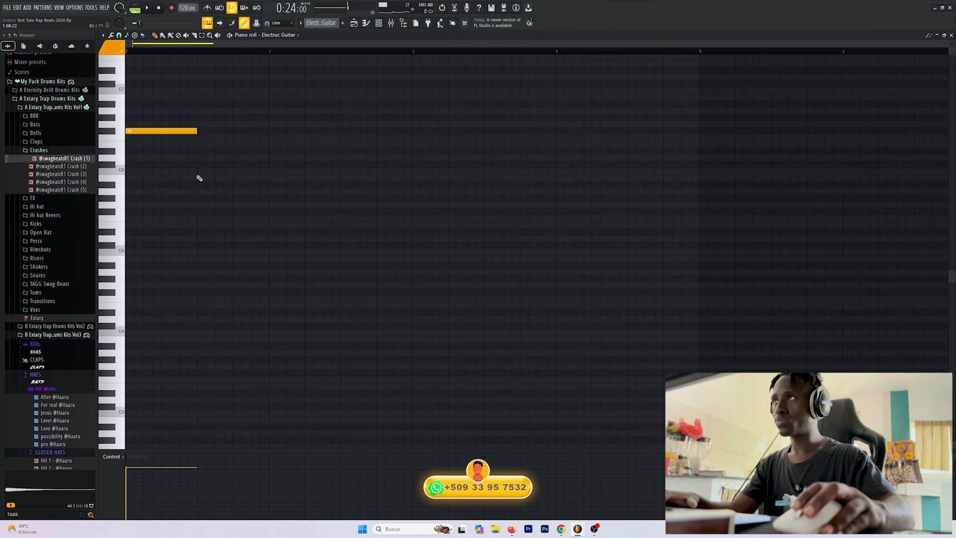
{"action": "left_click_drag", "start_coordinate": [199, 178], "coordinate": [195, 154]}
{"action": "key", "text": "space"}
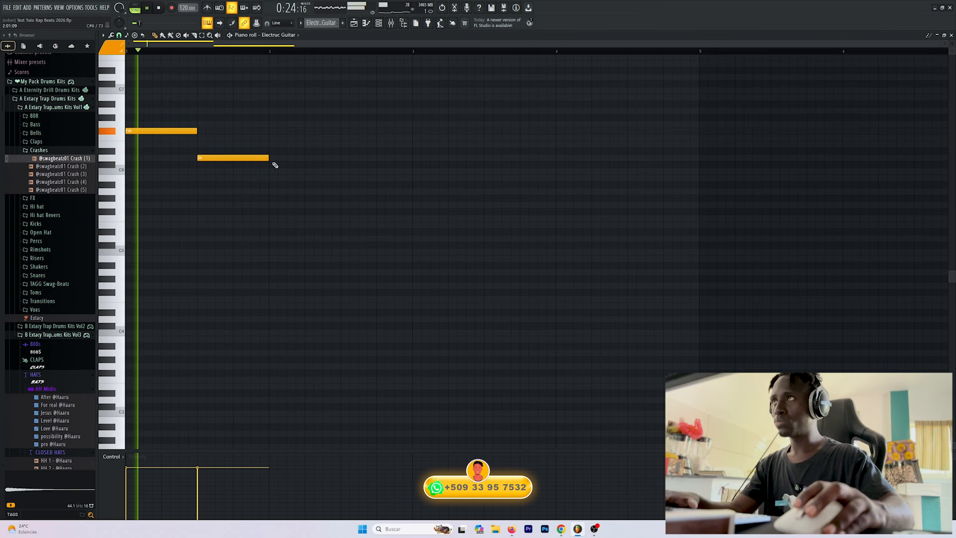
{"action": "key", "text": "space"}
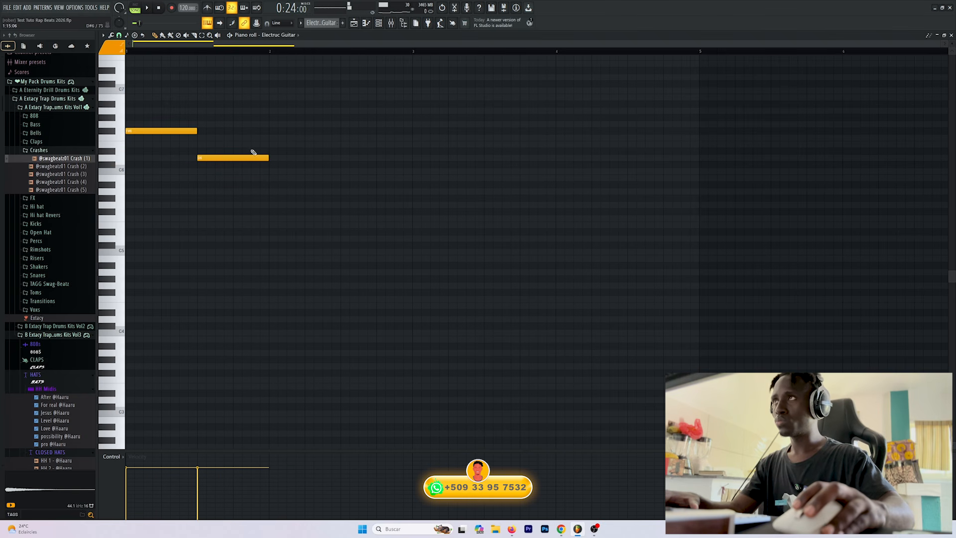
Step: Add an E6 note on beat 4 of bar 1 and shorten the D6 and E6 notes to one beat each
{"action": "left_click", "coordinate": [229, 144]}
{"action": "key", "text": "space"}
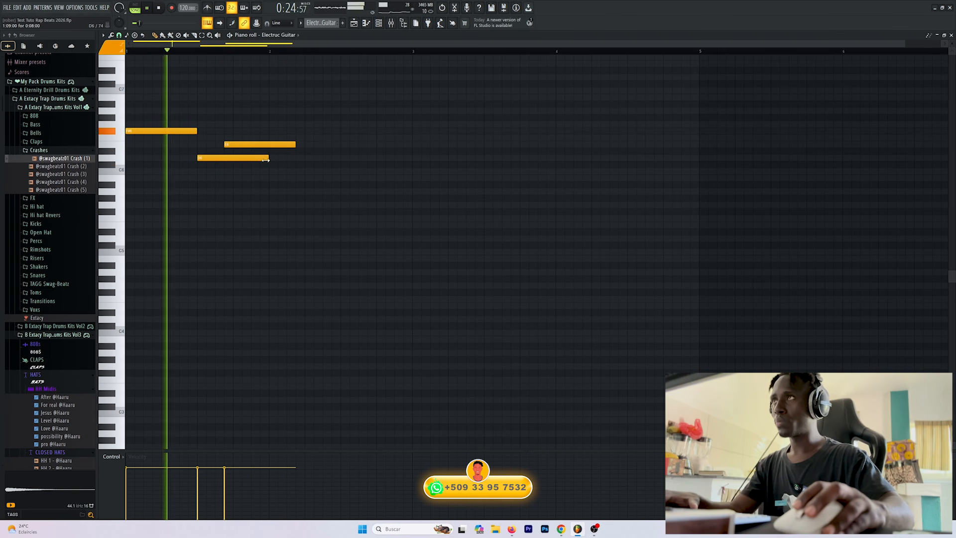
{"action": "mouse_move", "coordinate": [267, 159]}
{"action": "left_mouse_down"}
{"action": "mouse_move", "coordinate": [240, 162]}
{"action": "mouse_move", "coordinate": [251, 146]}
{"action": "mouse_move", "coordinate": [233, 159]}
{"action": "left_mouse_up"}
{"action": "key", "text": "space"}
{"action": "key", "text": "space"}
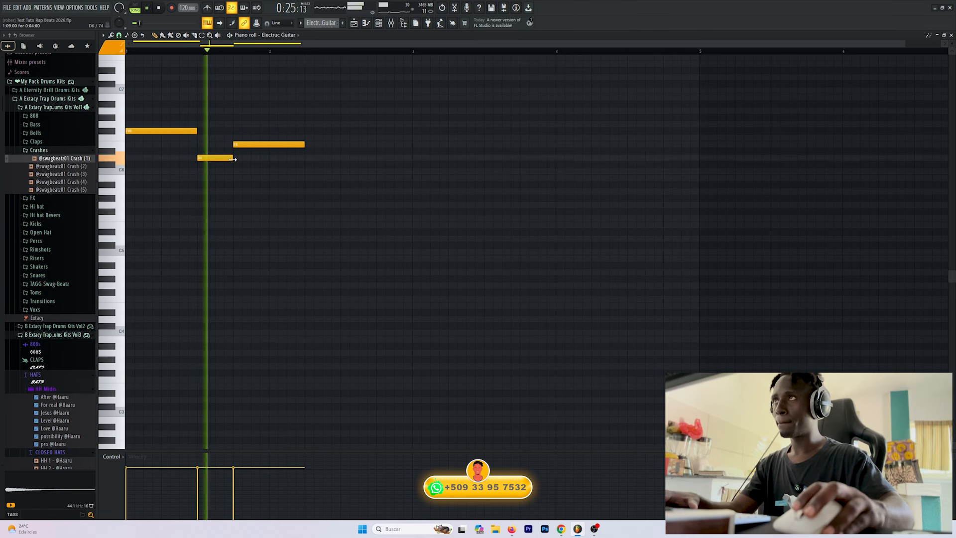
{"action": "key", "text": "space"}
{"action": "left_click_drag", "start_coordinate": [303, 145], "coordinate": [267, 146]}
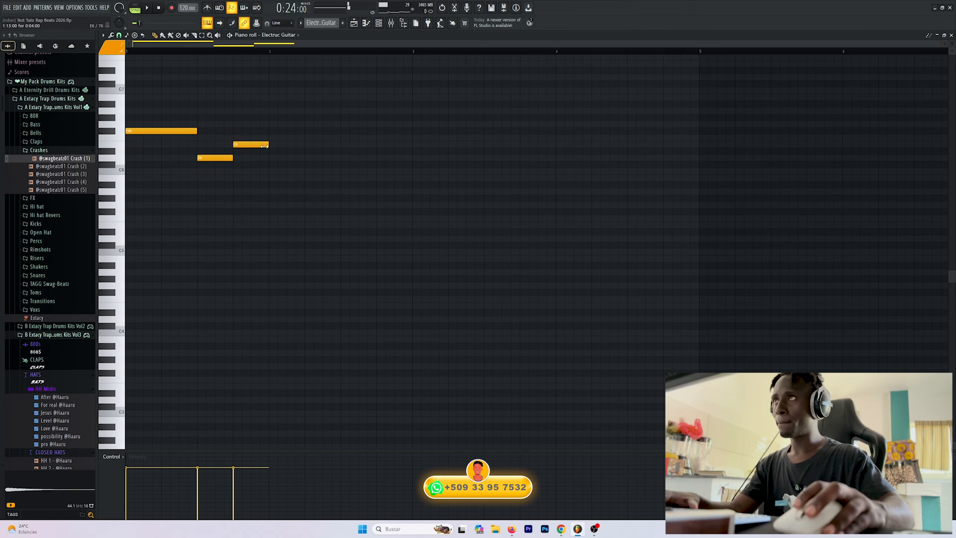
Step: Add a one-beat C#6 note at the start of bar 2 and play the phrase
{"action": "left_click", "coordinate": [269, 164]}
{"action": "key", "text": "space"}
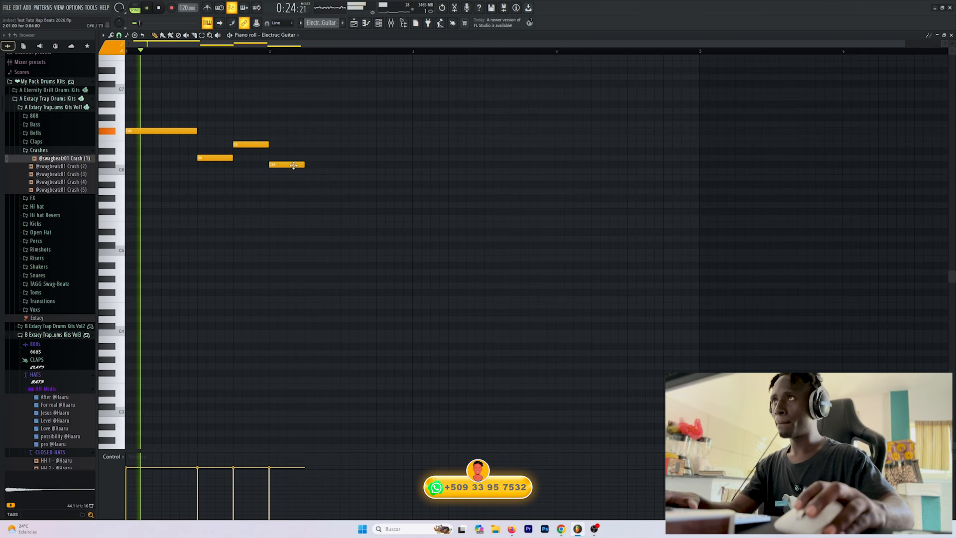
Step: Extend the C#6 note at the start of bar 2 to two beats and play back the phrase
{"action": "left_click_drag", "start_coordinate": [305, 165], "coordinate": [343, 165]}
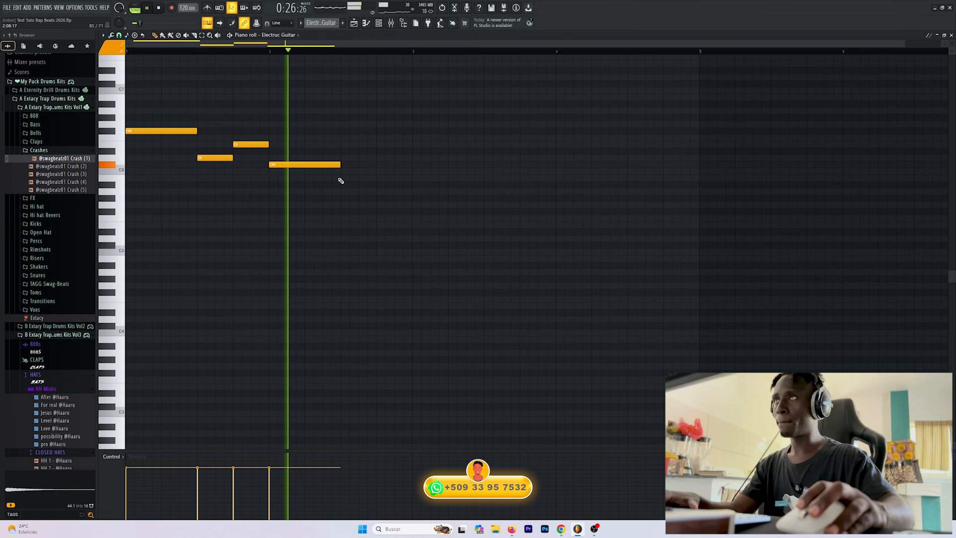
{"action": "key", "text": "space"}
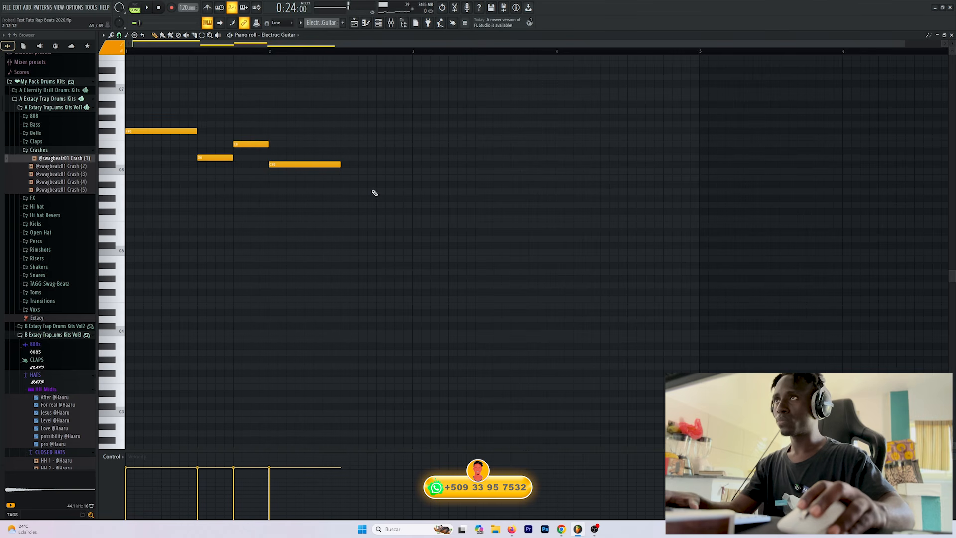
{"action": "key", "text": "space"}
{"action": "key", "text": "space"}
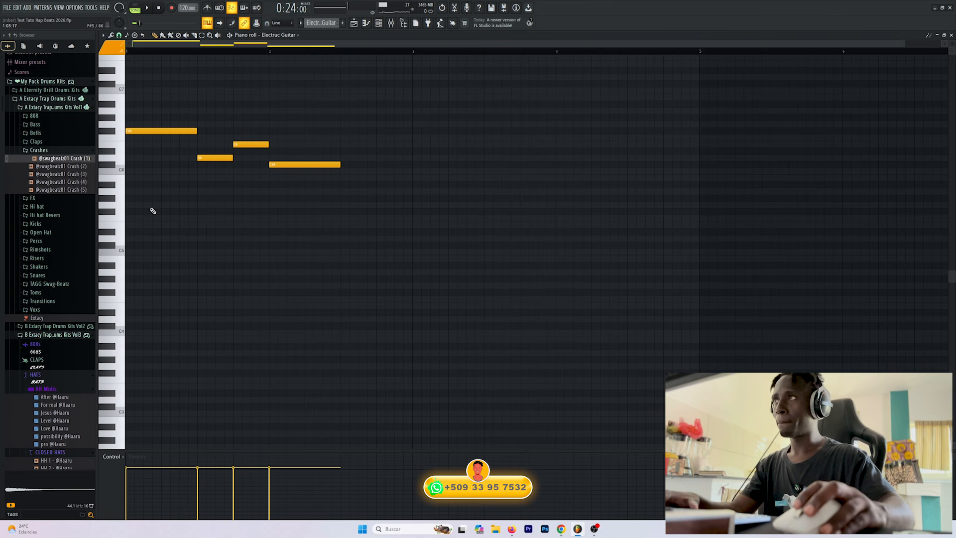
{"action": "key", "text": "space"}
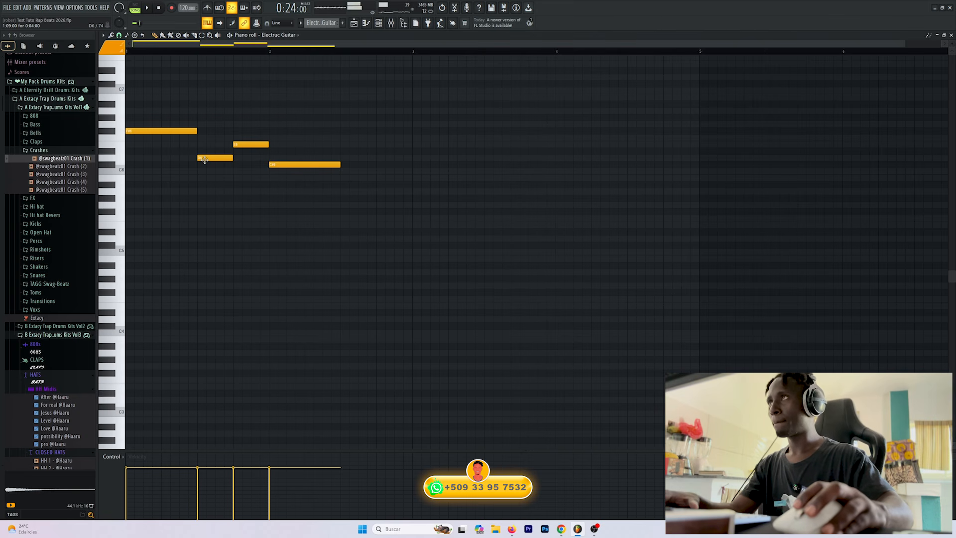
Step: Add a half-beat D7 note on step 7 of bar 1 and extend the opening F#6 note to three beats
{"action": "left_click", "coordinate": [163, 90]}
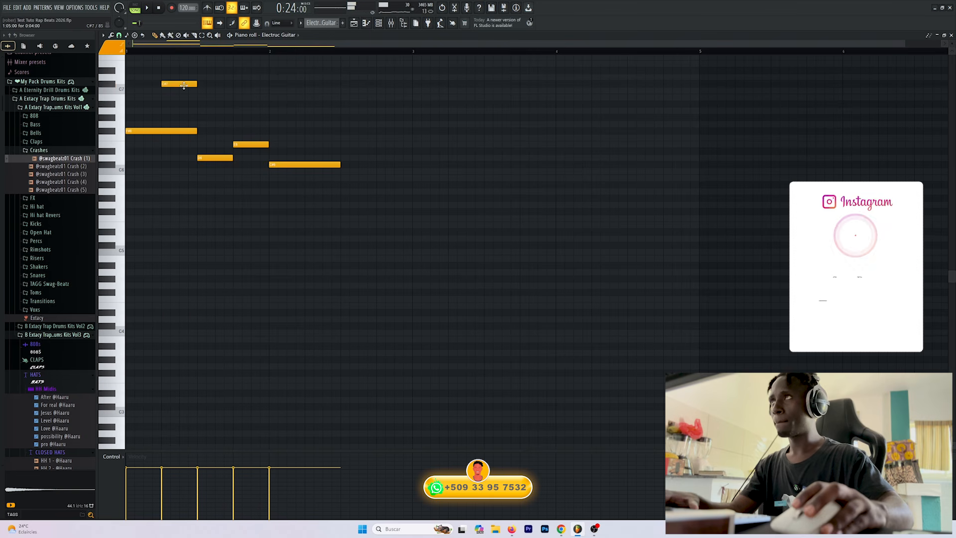
{"action": "left_click_drag", "start_coordinate": [181, 84], "coordinate": [191, 83]}
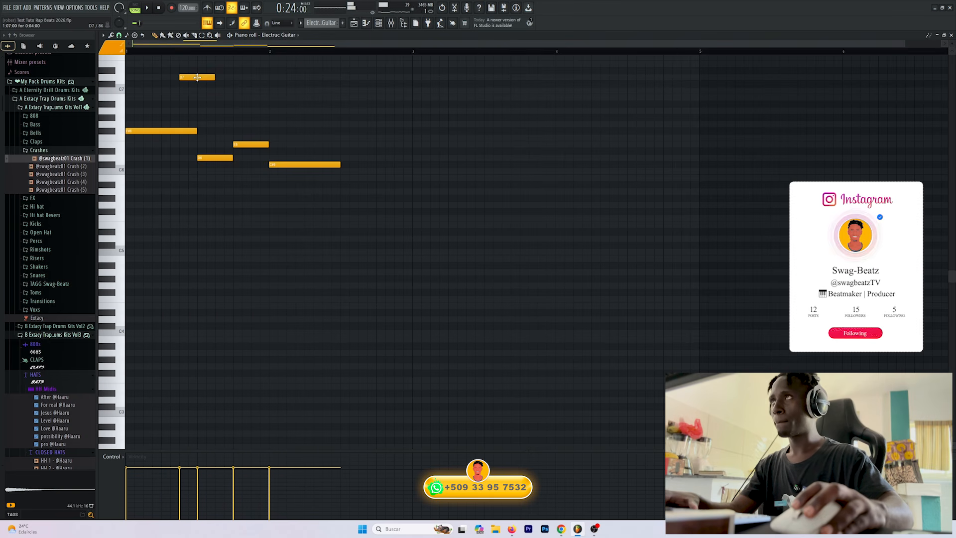
{"action": "left_click_drag", "start_coordinate": [214, 77], "coordinate": [177, 77]}
{"action": "key", "text": "space"}
{"action": "key", "text": "space"}
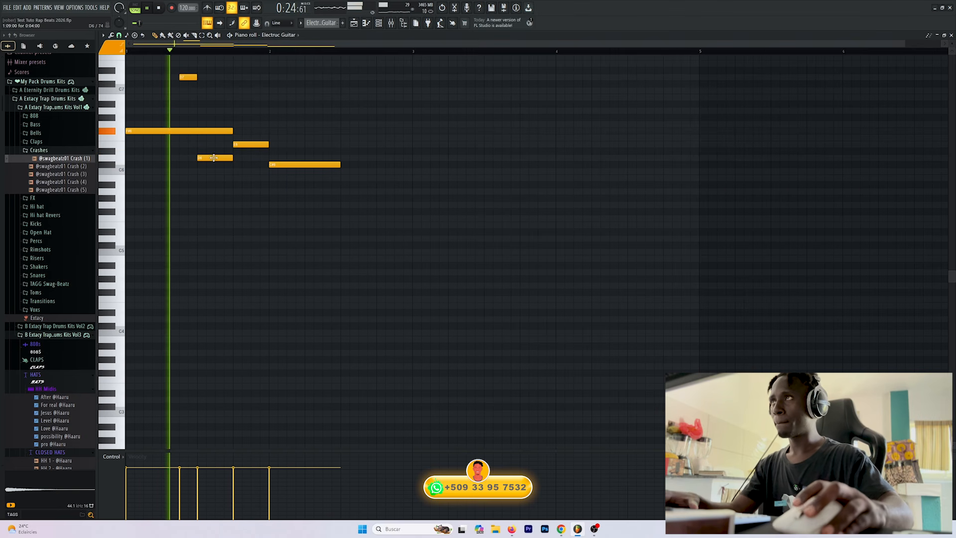
Step: Delete the D6 note, extend D7 to beat 4, and raise the E6 note to C#7 and bar 2's C#6 note to A6
{"action": "right_click", "coordinate": [215, 158]}
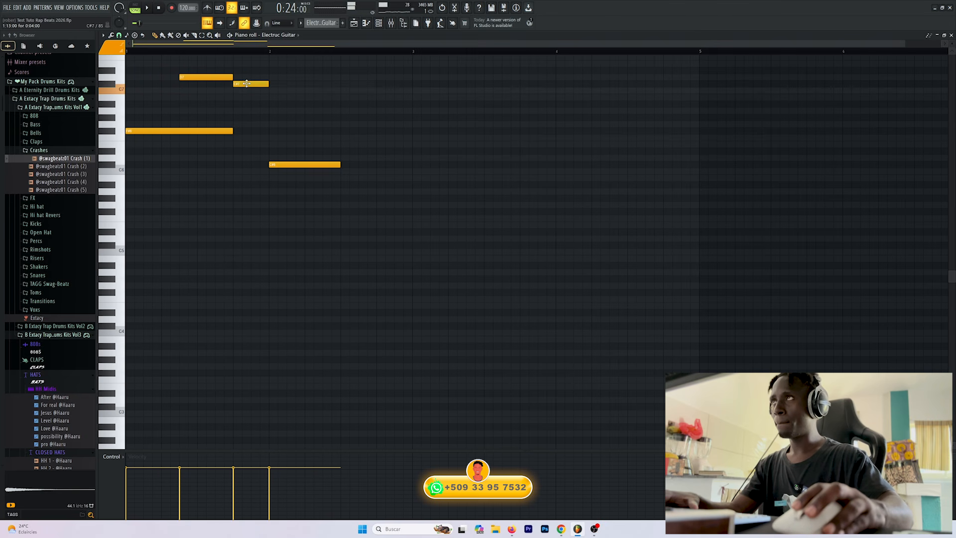
{"action": "key", "text": "space"}
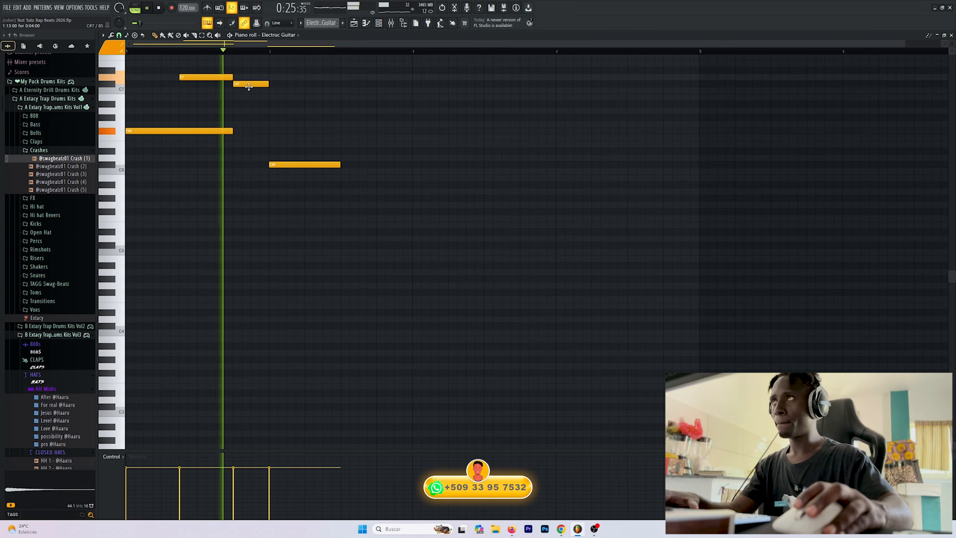
{"action": "key", "text": "space"}
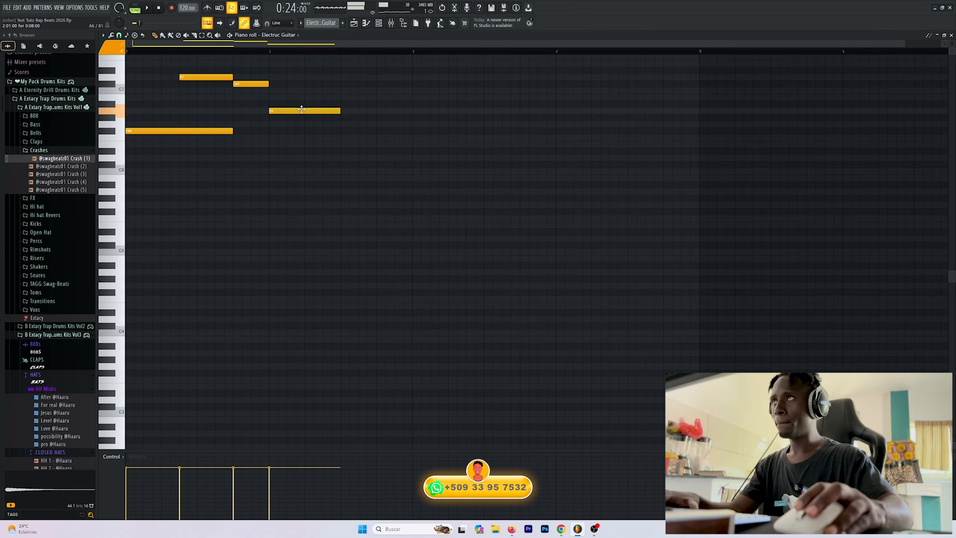
Step: Extend the opening F#6 note to fill bar 1 and play back the phrase
{"action": "key", "text": "space"}
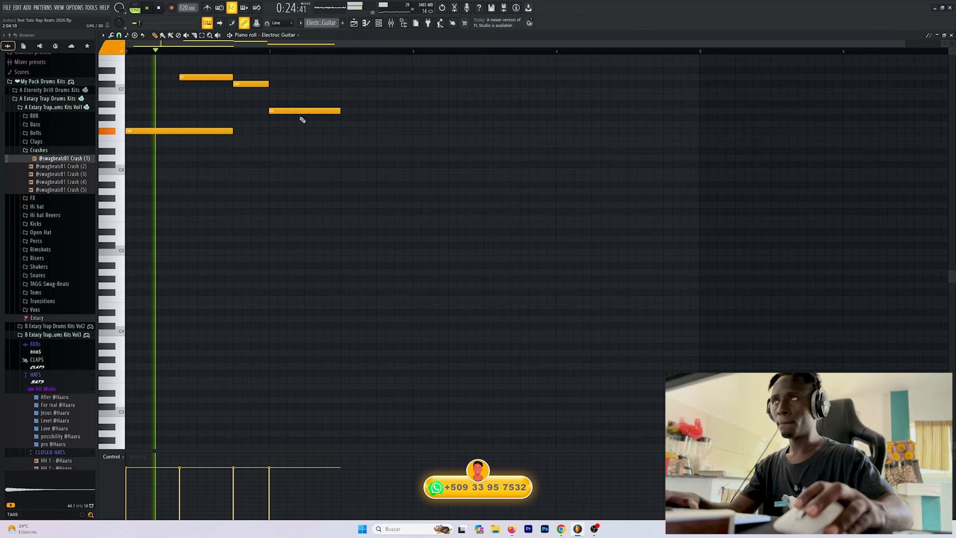
{"action": "scroll", "coordinate": [395, 243], "scroll_direction": "up", "scroll_amount": 3}
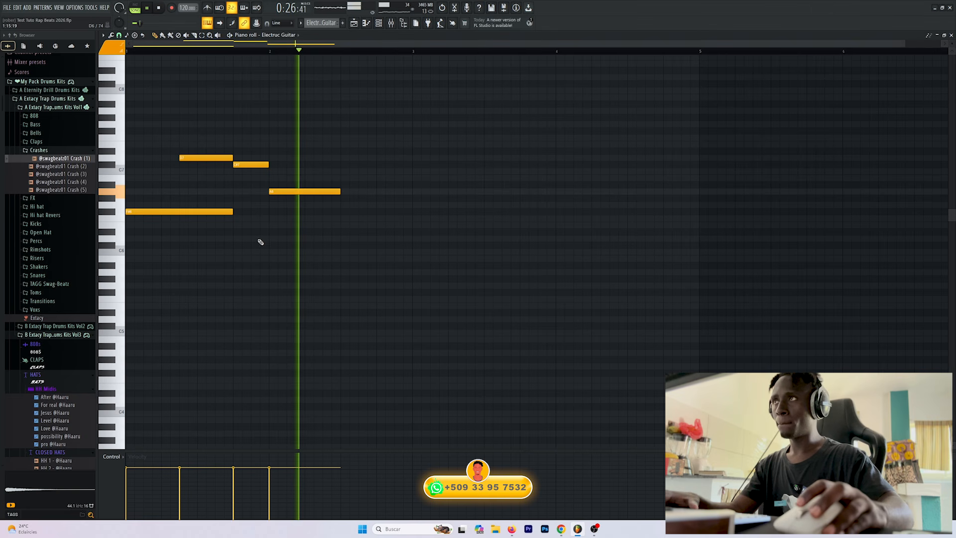
{"action": "left_click_drag", "start_coordinate": [233, 211], "coordinate": [245, 209]}
{"action": "key", "text": "space"}
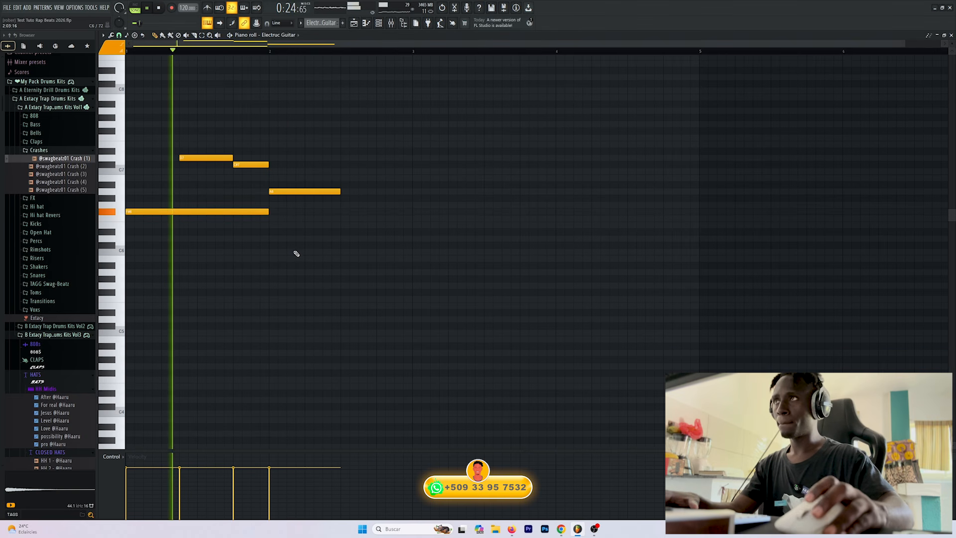
{"action": "scroll", "coordinate": [297, 256], "scroll_direction": "up", "scroll_amount": 1}
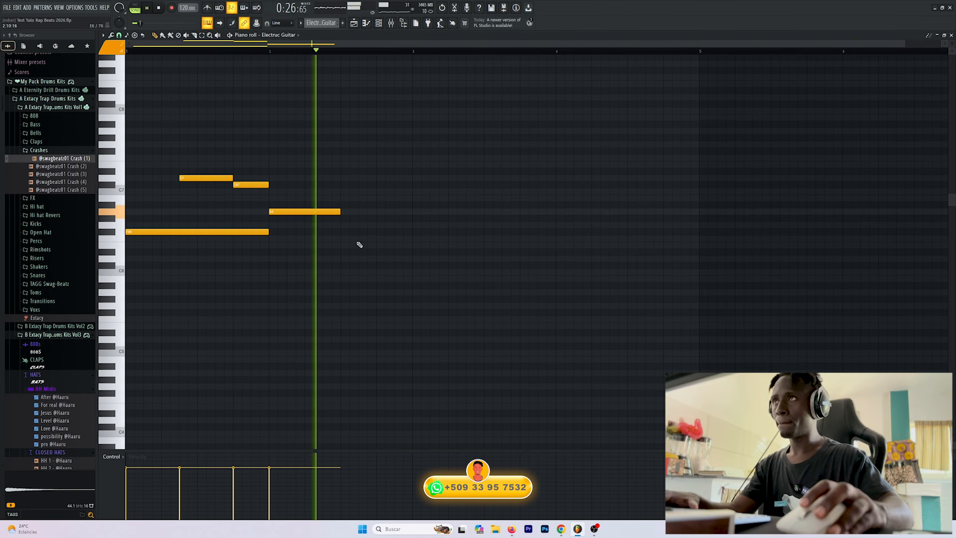
{"action": "key", "text": "space"}
Step: Draw an F#6 note on beat 3 of bar 2 and shorten it to two beats
{"action": "mouse_move", "coordinate": [343, 245]}
{"action": "left_mouse_down"}
{"action": "mouse_move", "coordinate": [343, 219]}
{"action": "mouse_move", "coordinate": [341, 231]}
{"action": "left_mouse_up"}
{"action": "key", "text": "space"}
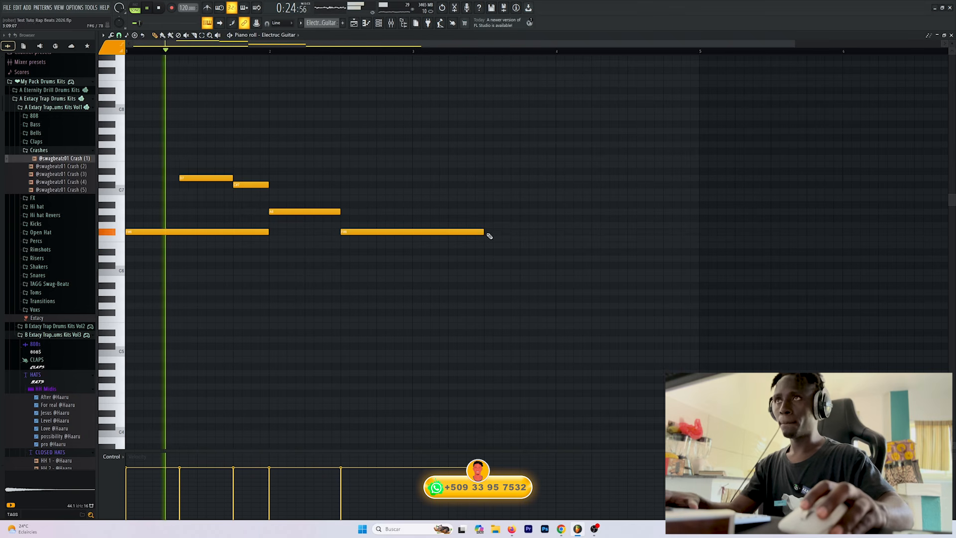
{"action": "left_click_drag", "start_coordinate": [484, 231], "coordinate": [413, 232]}
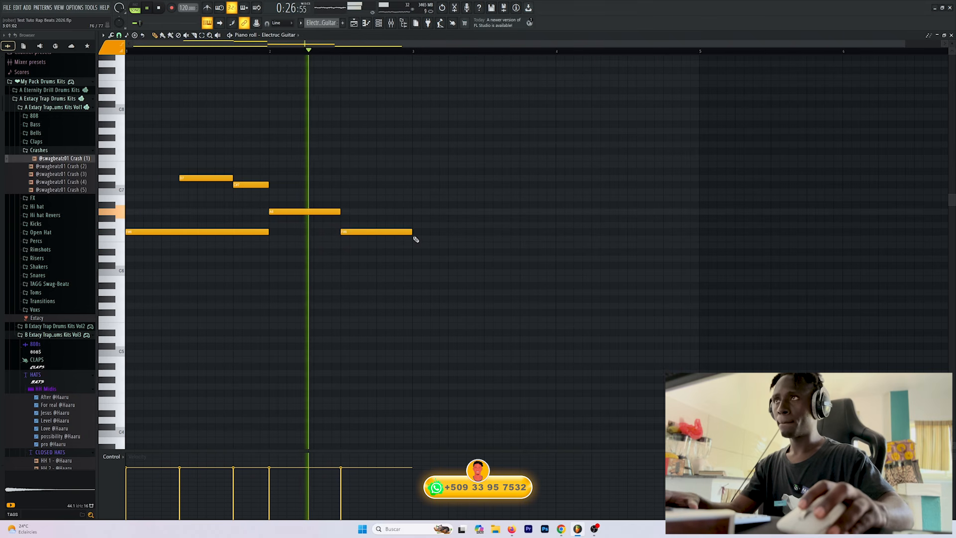
Step: Add a B6 note at the start of bar 3, extend it to the full bar, and play the melody
{"action": "key", "text": "space"}
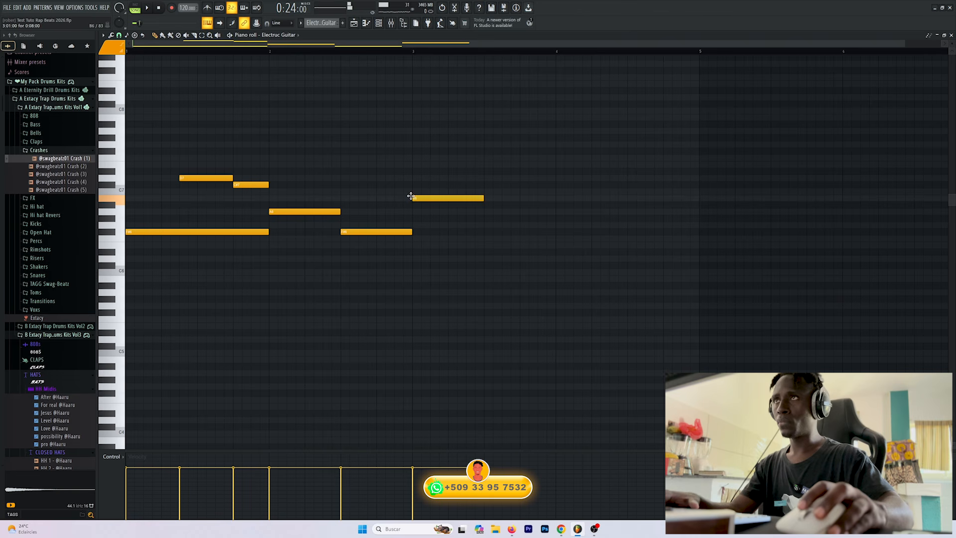
{"action": "key", "text": "space"}
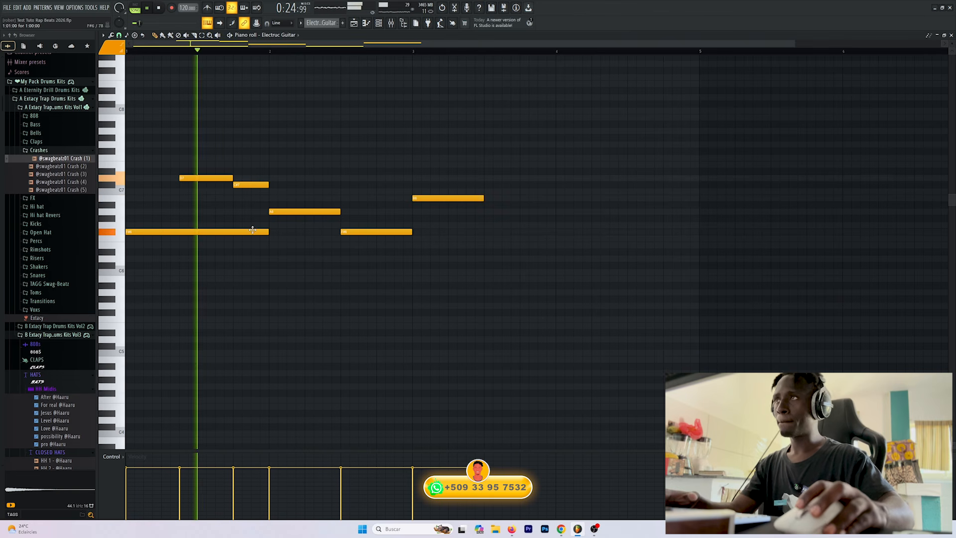
{"action": "left_click_drag", "start_coordinate": [481, 198], "coordinate": [553, 199]}
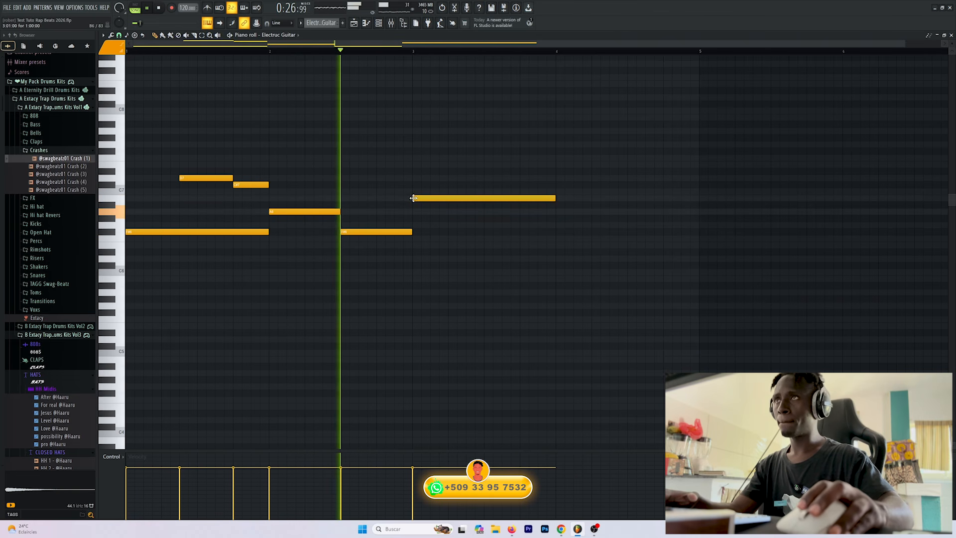
{"action": "key", "text": "space"}
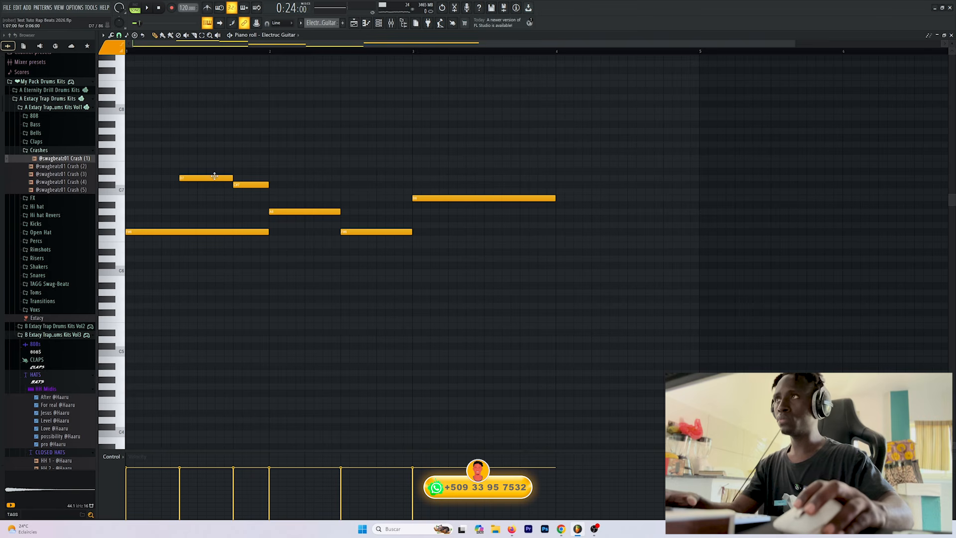
Step: Place an A6 note of one and a half beats on step 7 of bar 3 and play it back
{"action": "left_click_drag", "start_coordinate": [470, 234], "coordinate": [444, 165]}
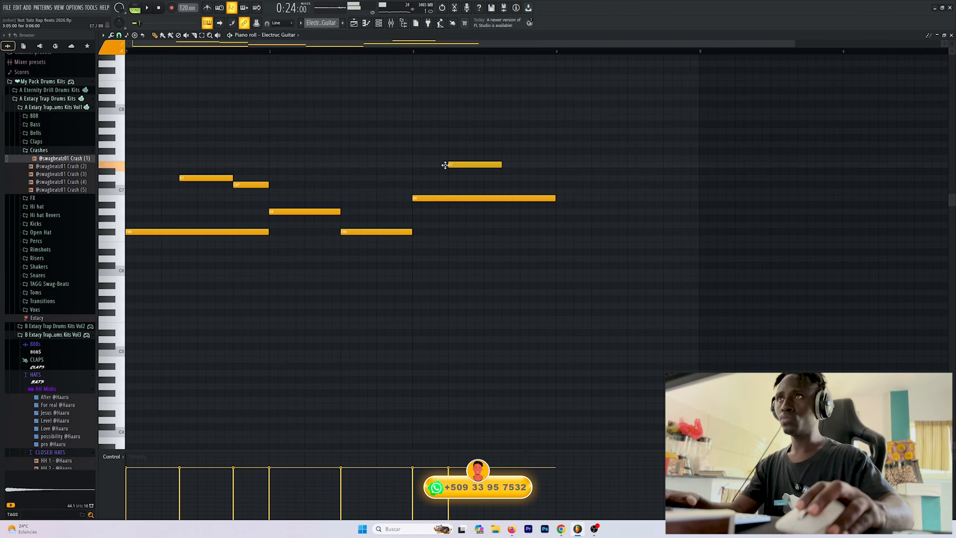
{"action": "left_click_drag", "start_coordinate": [442, 197], "coordinate": [438, 214]}
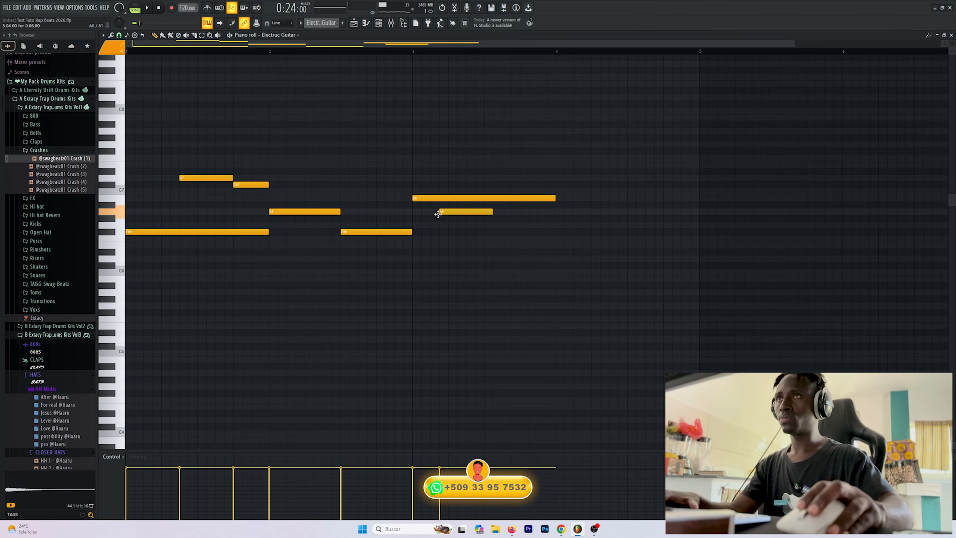
{"action": "left_click_drag", "start_coordinate": [434, 214], "coordinate": [461, 214]}
{"action": "key", "text": "space"}
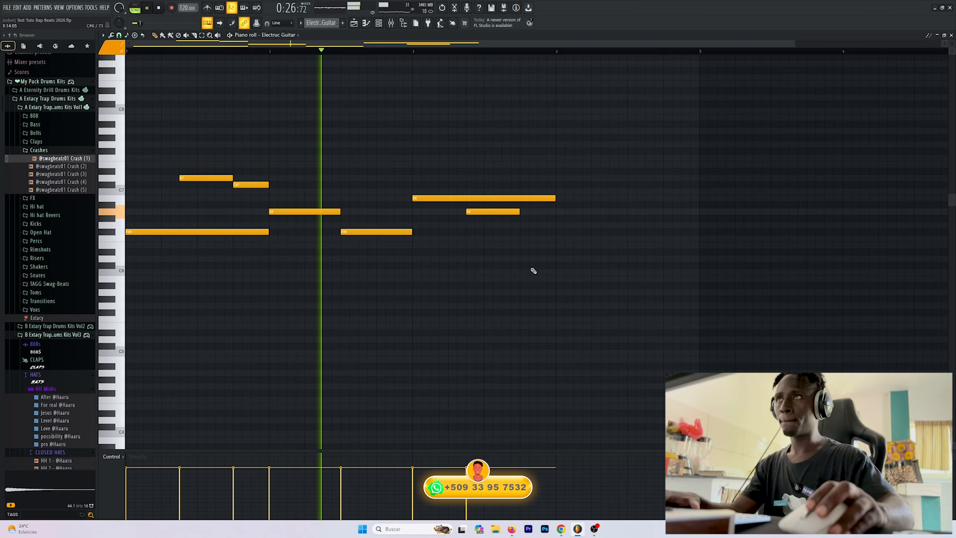
{"action": "scroll", "coordinate": [531, 269], "scroll_direction": "up", "scroll_amount": 2}
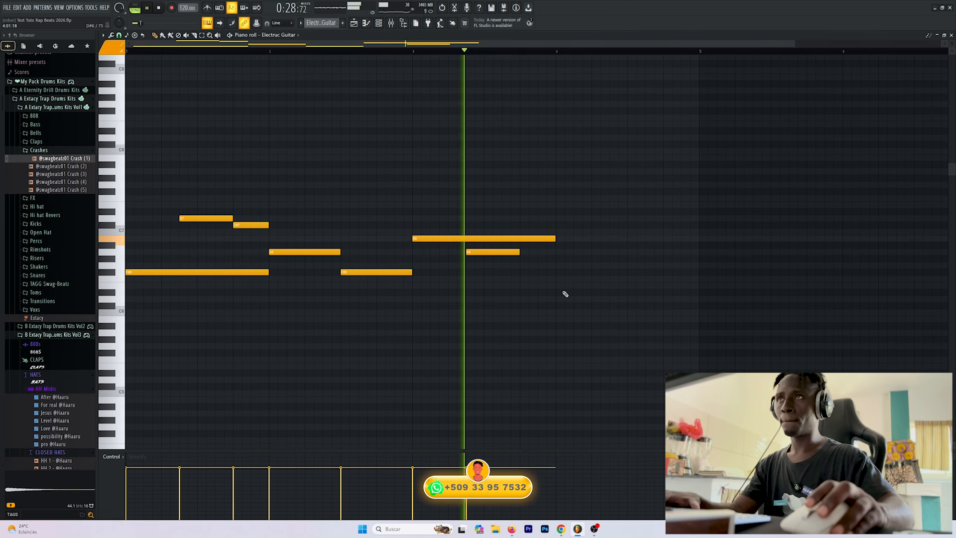
Step: Add a one-beat G6 note on beat 4 of bar 3 and a two-beat F#6 note at the start of bar 4
{"action": "key", "text": "space"}
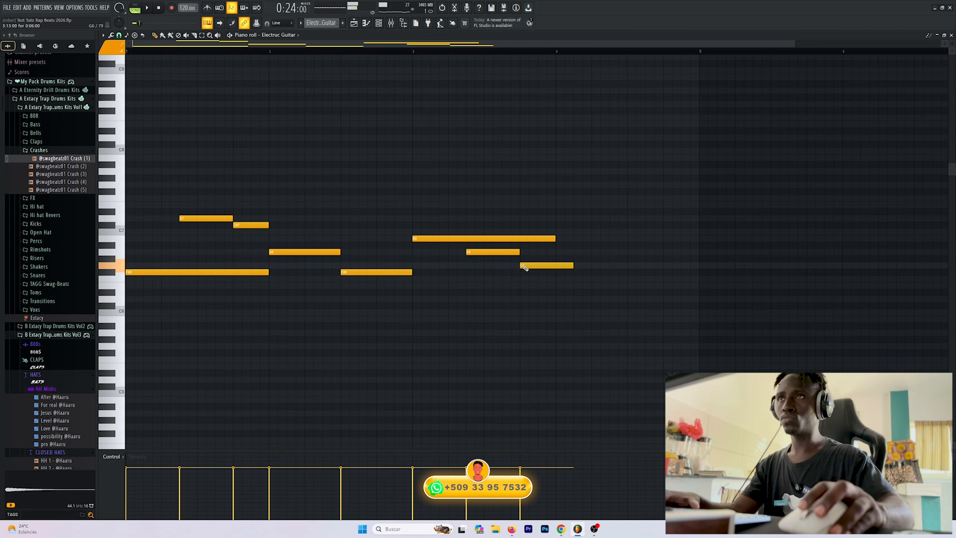
{"action": "key", "text": "space"}
{"action": "left_click_drag", "start_coordinate": [573, 266], "coordinate": [556, 268]}
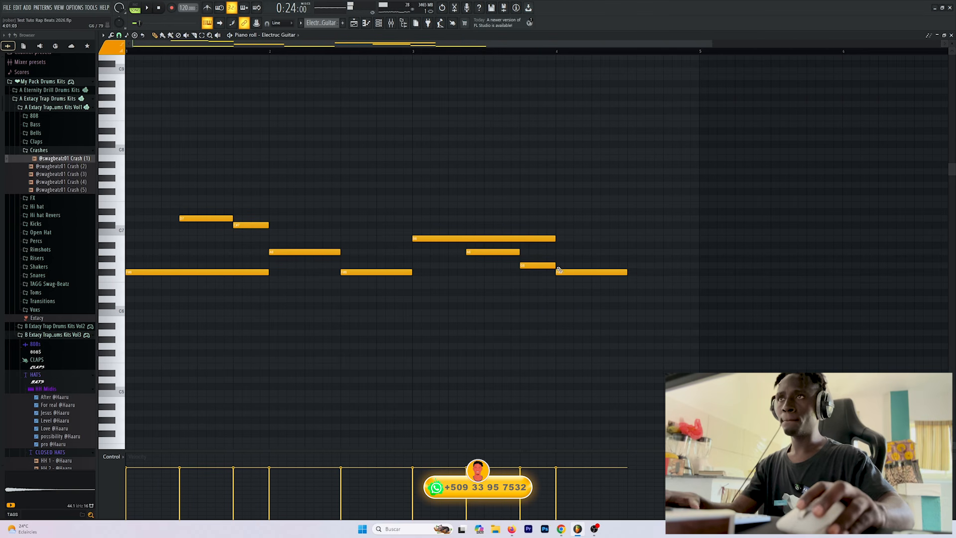
Step: Add a two-beat E6 note on beat 3 of bar 4 and play the melody from the start
{"action": "key", "text": "space"}
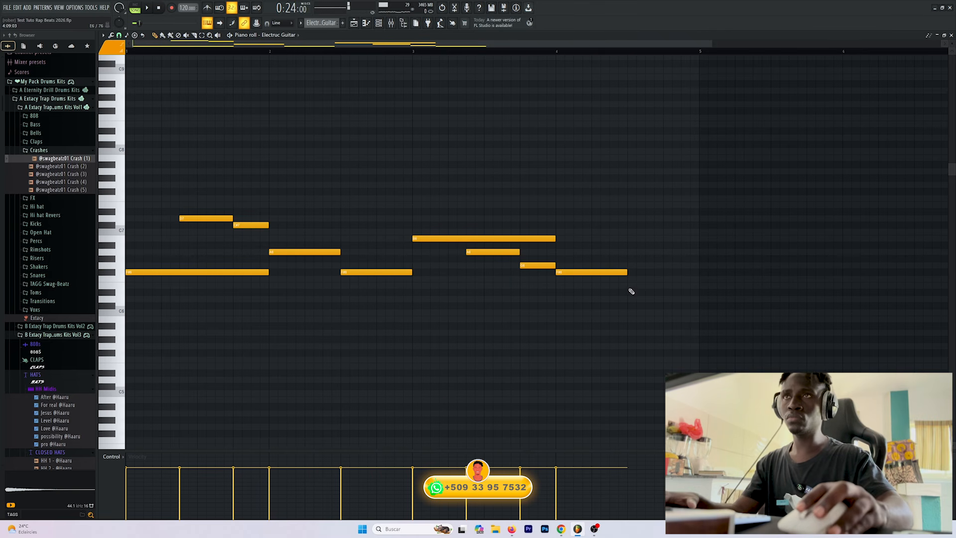
{"action": "key", "text": "space"}
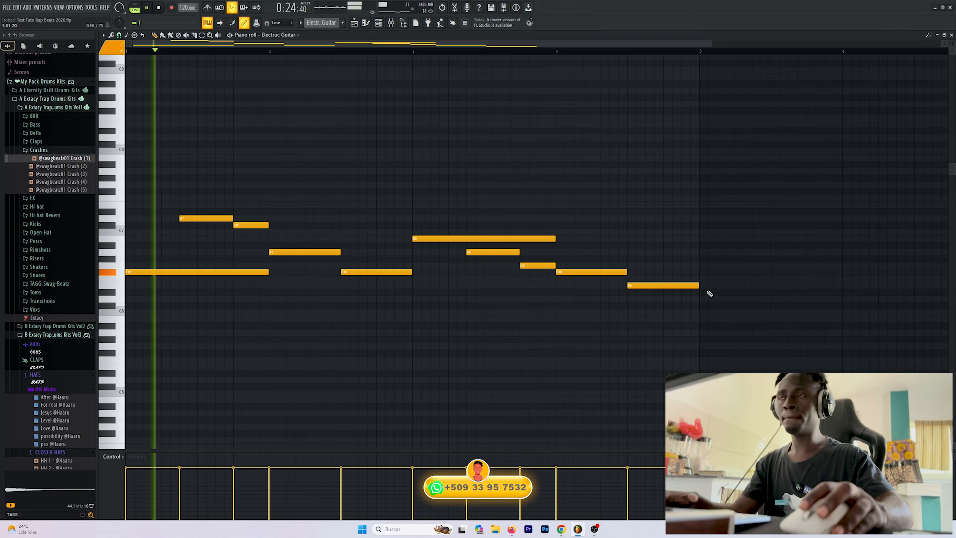
{"action": "scroll", "coordinate": [653, 238], "scroll_direction": "up", "scroll_amount": 1}
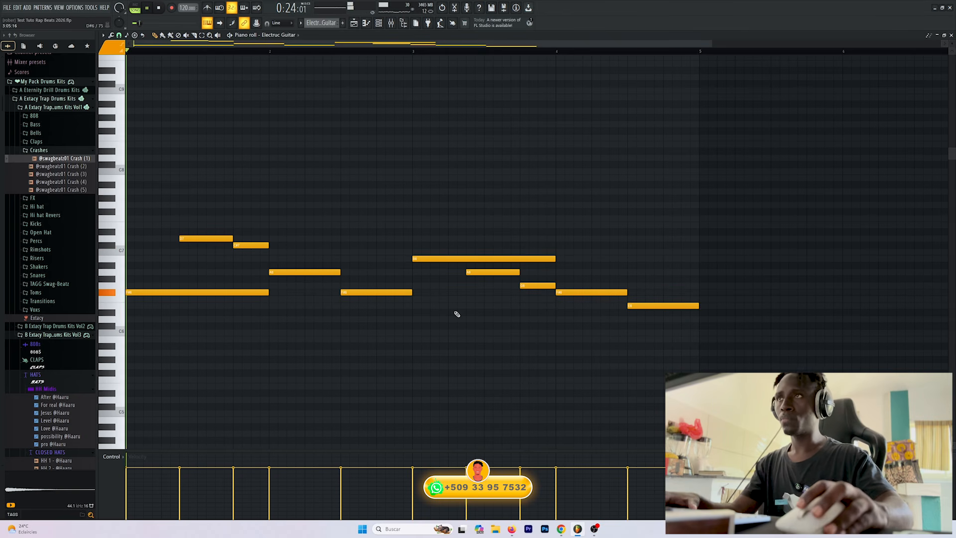
Step: Add a softer one-step A6 note at the end of bar 2, and turn bar 4's last two beats into one-beat E6 and G6 notes
{"action": "left_click", "coordinate": [405, 279]}
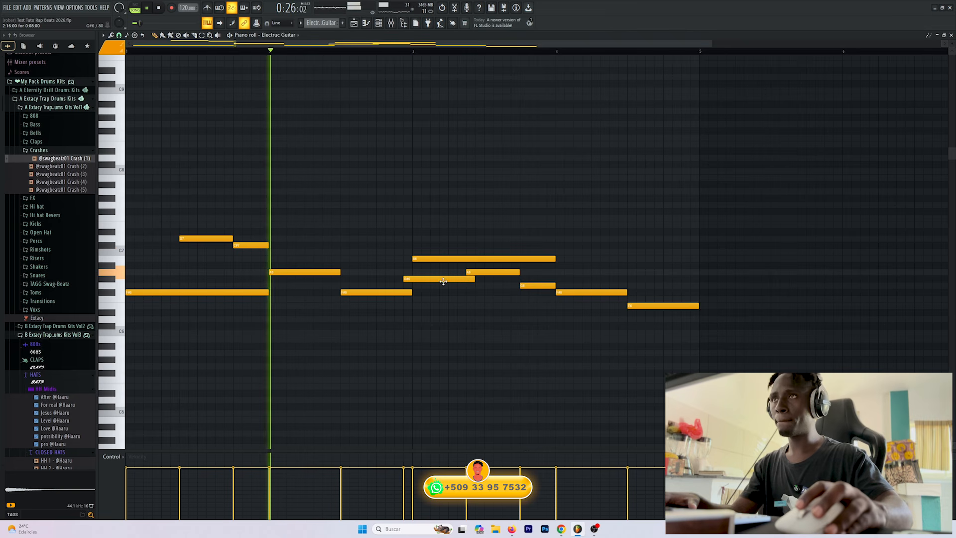
{"action": "left_click_drag", "start_coordinate": [473, 279], "coordinate": [415, 287]}
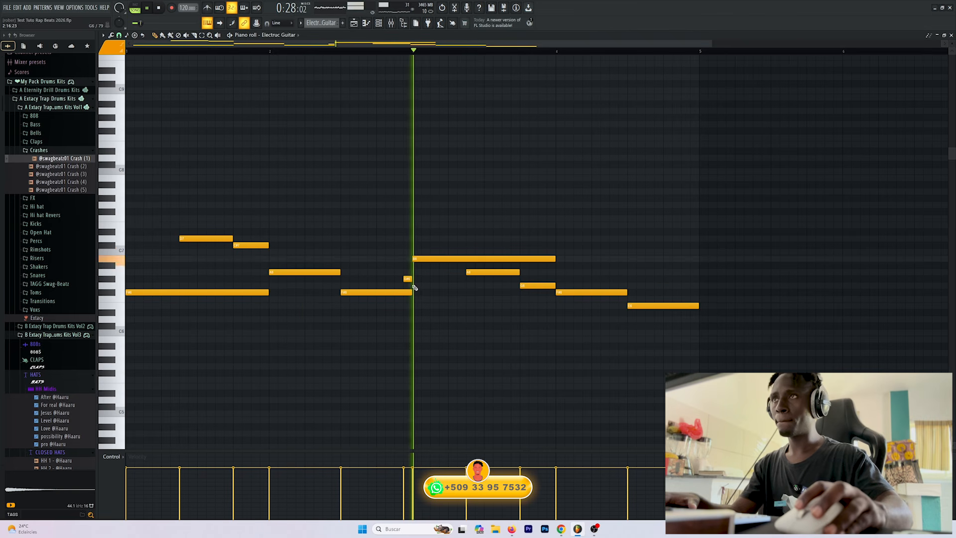
{"action": "key", "text": "space"}
{"action": "key", "text": "space"}
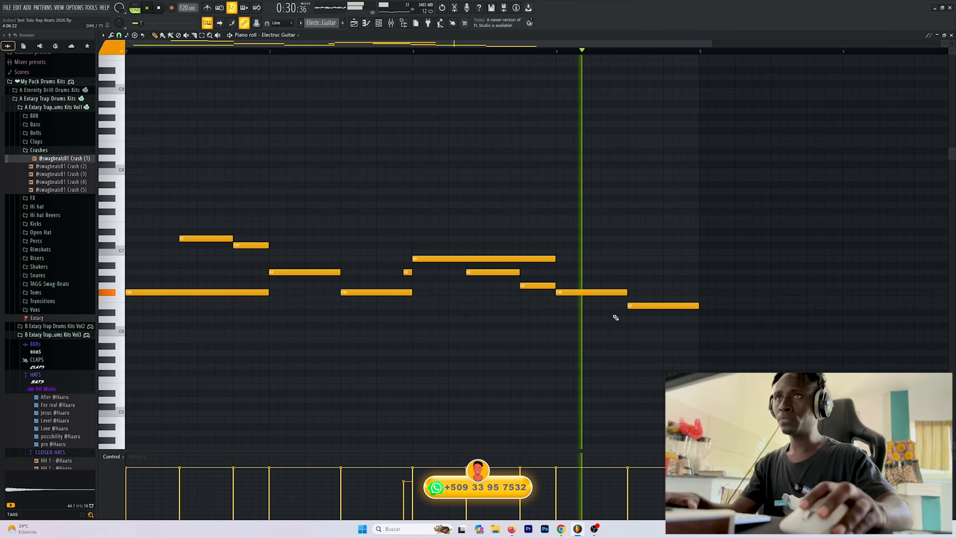
{"action": "key", "text": "space"}
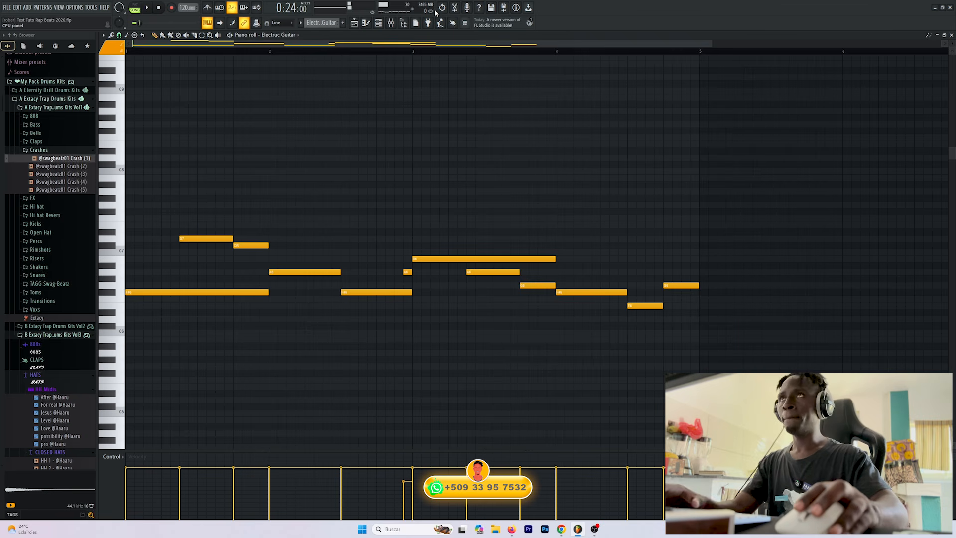
Step: Show the guitar clip on Track 9 in the playlist and reopen it in the piano roll
{"action": "left_click", "coordinate": [354, 24]}
{"action": "key", "text": "space"}
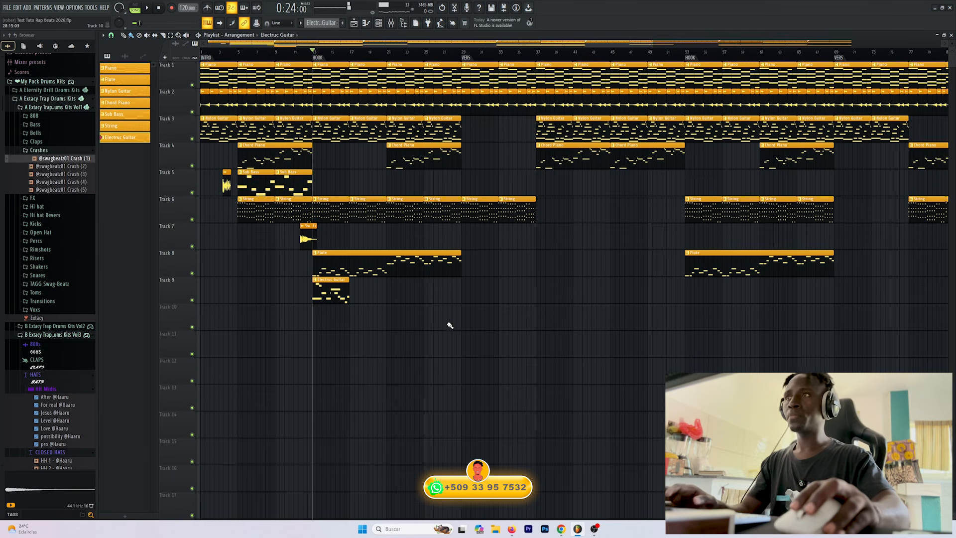
{"action": "double_click", "coordinate": [335, 288]}
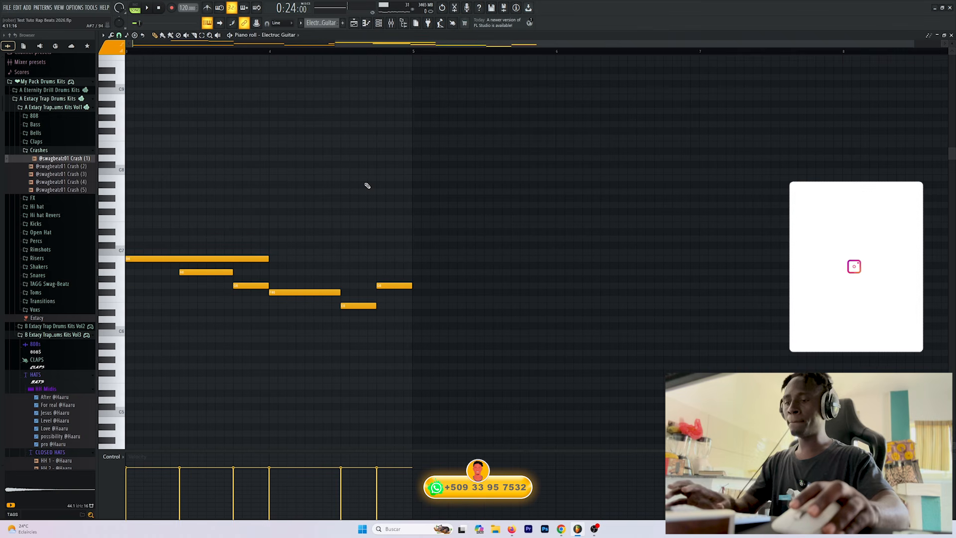
Step: Duplicate the four-bar guitar melody into bars 5-8, raising bar 5's last note to E7 and bar 6's first note to C#7
{"action": "key", "text": "ctrl+b"}
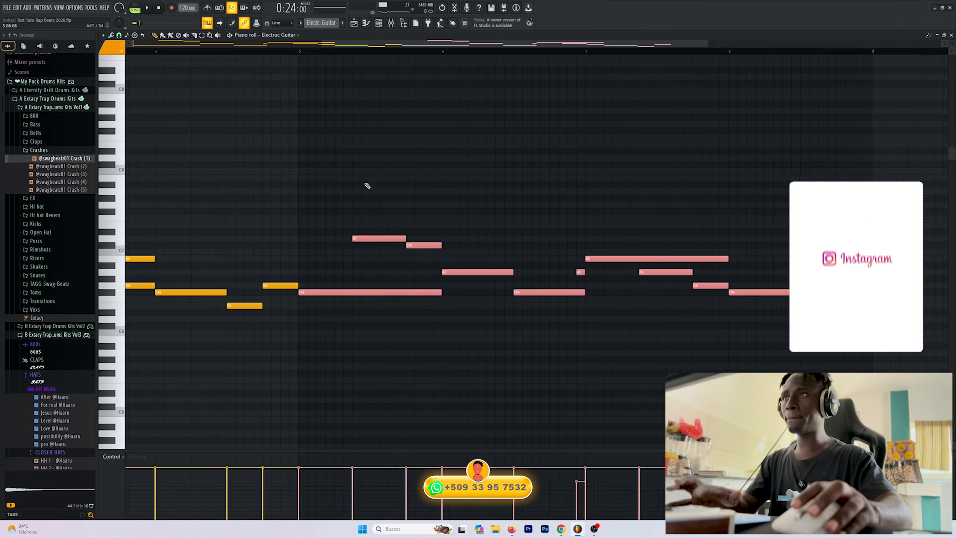
{"action": "left_click", "coordinate": [492, 200], "text": "ctrl"}
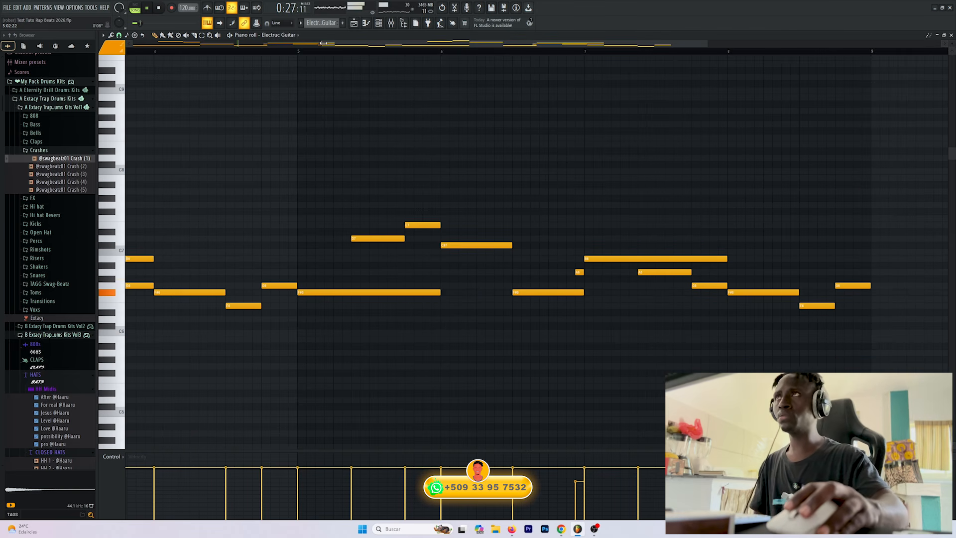
{"action": "left_click_drag", "start_coordinate": [323, 43], "coordinate": [131, 53]}
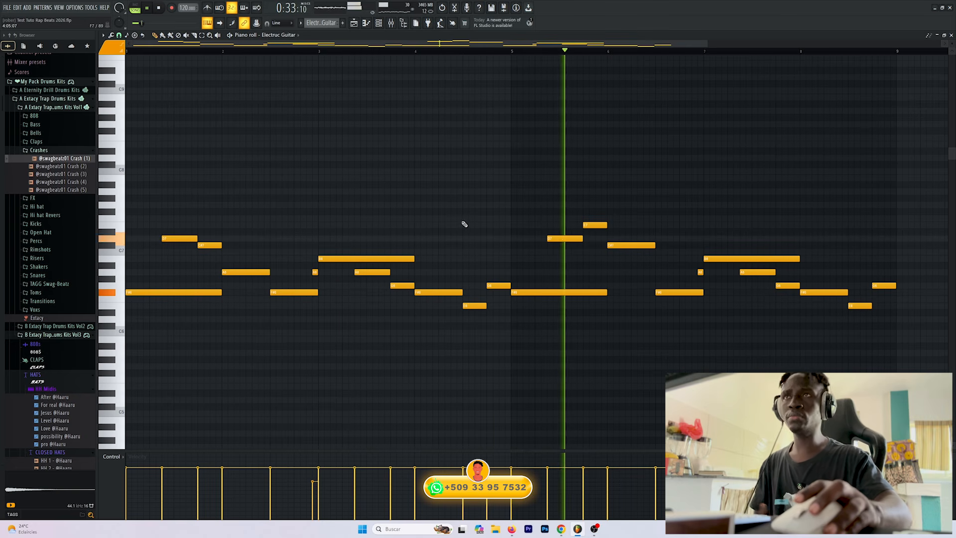
Step: Rework bar 6 into a descending run of C#7, B6, A6 and F#6, alternating one-and-a-half-beat and half-beat notes, and play it back
{"action": "key", "text": "space"}
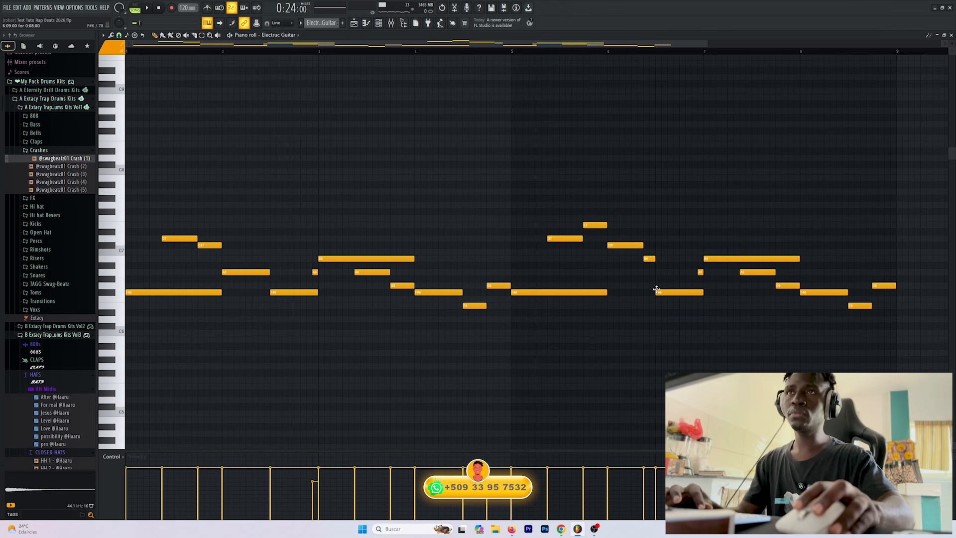
{"action": "left_click", "coordinate": [699, 285]}
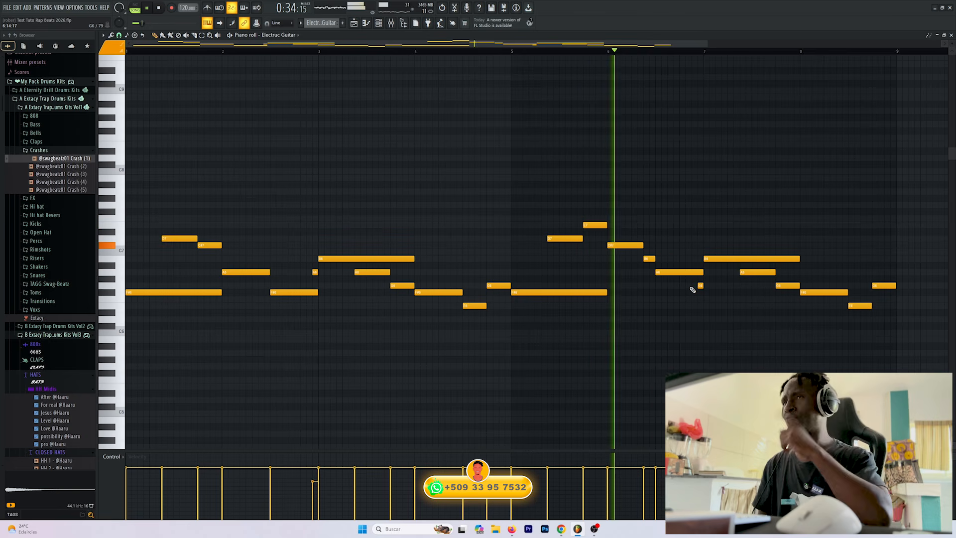
{"action": "key", "text": "space"}
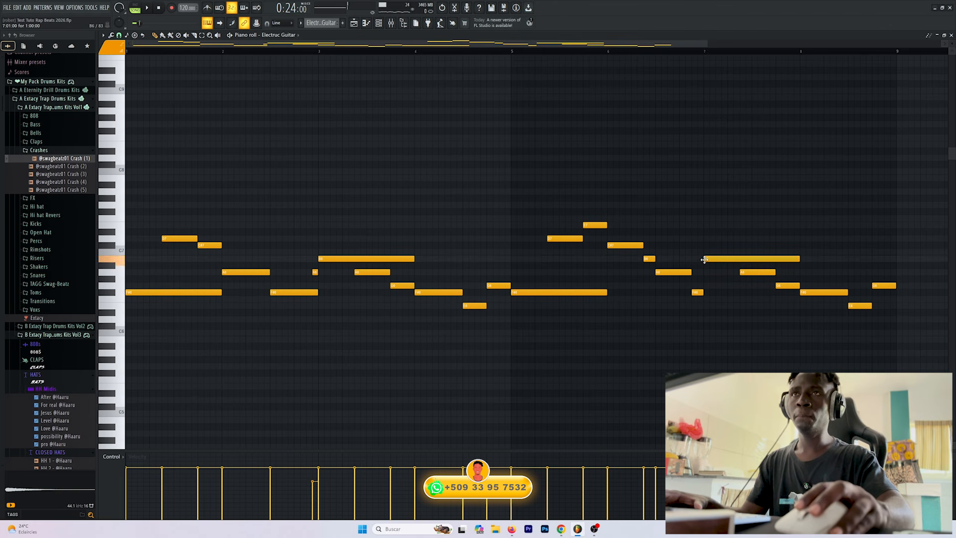
{"action": "key", "text": "space"}
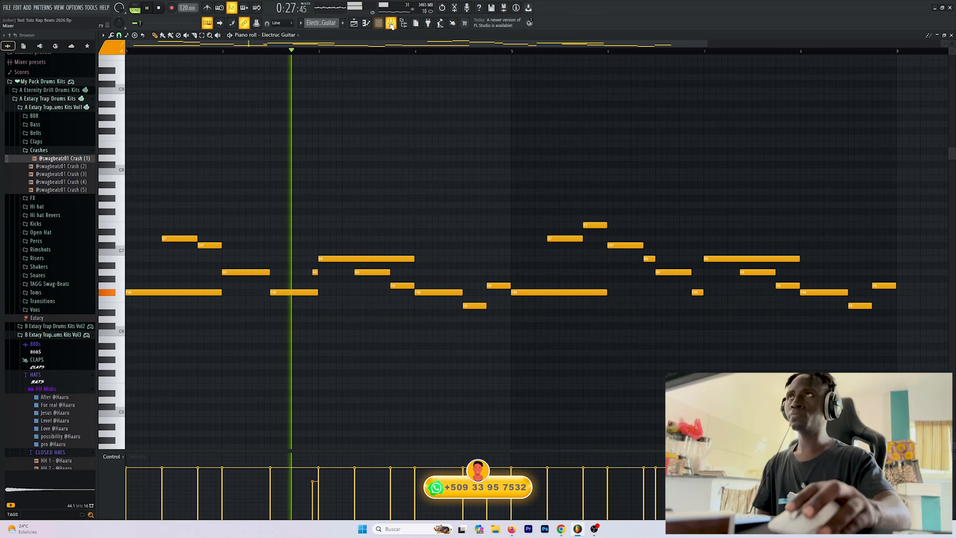
Step: Load ValhallaVintageVerb in the first effect slot of the electric guitar's mixer track and set its Mix to 28.8%
{"action": "key", "text": "F9"}
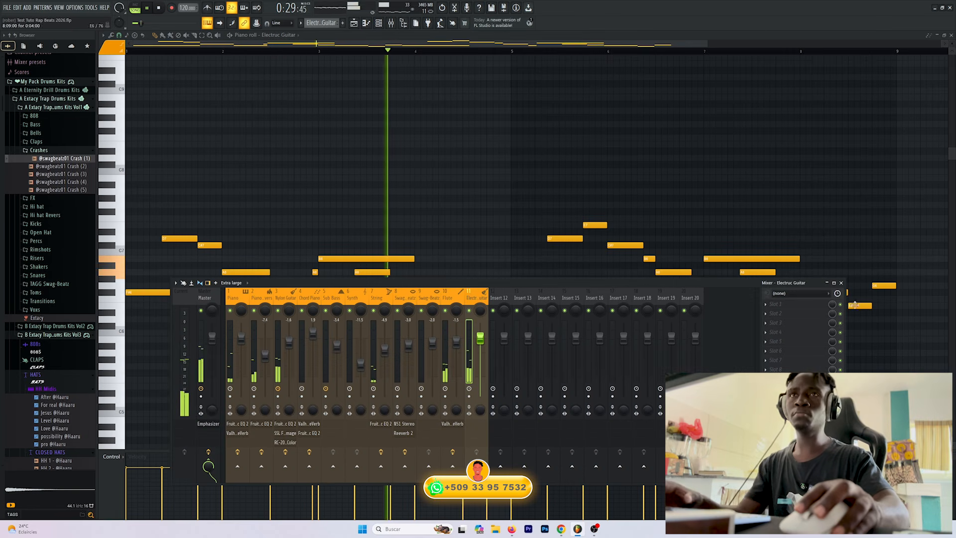
{"action": "left_click", "coordinate": [803, 314]}
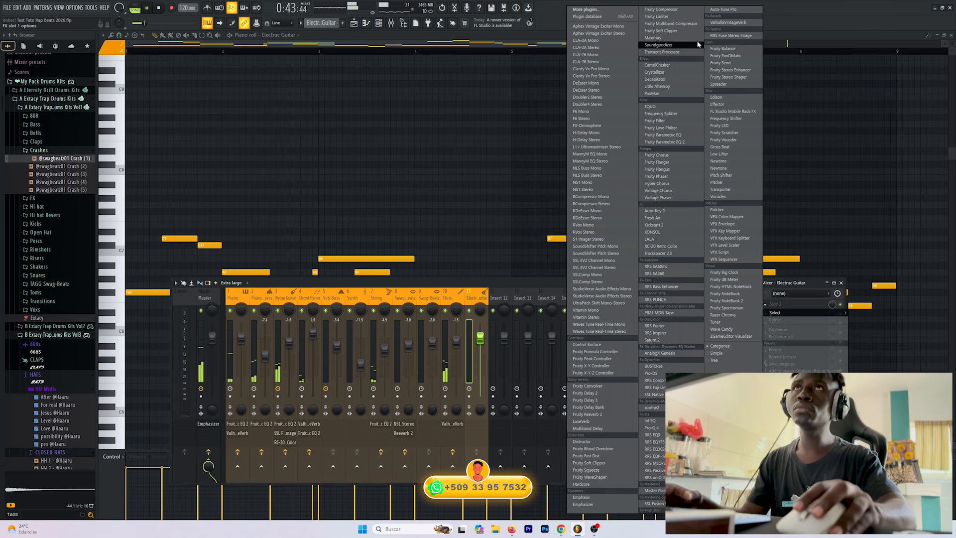
{"action": "left_click", "coordinate": [725, 23]}
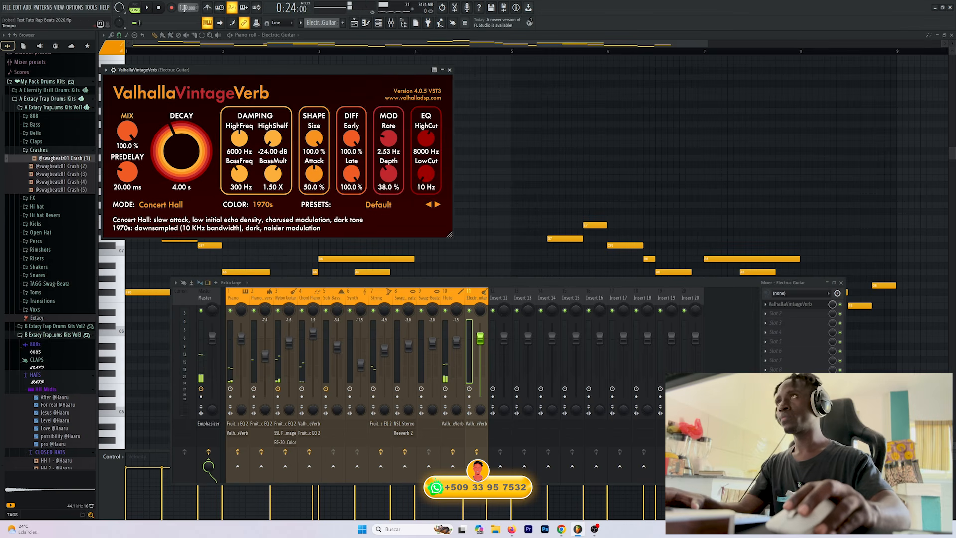
{"action": "key", "text": "space"}
{"action": "left_click_drag", "start_coordinate": [134, 136], "coordinate": [145, 200]}
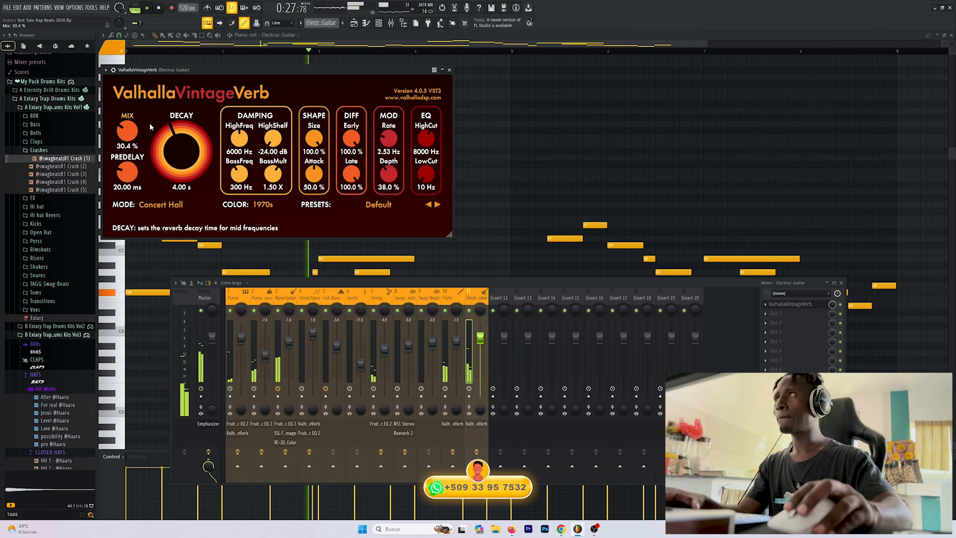
{"action": "left_click_drag", "start_coordinate": [127, 130], "coordinate": [128, 135]}
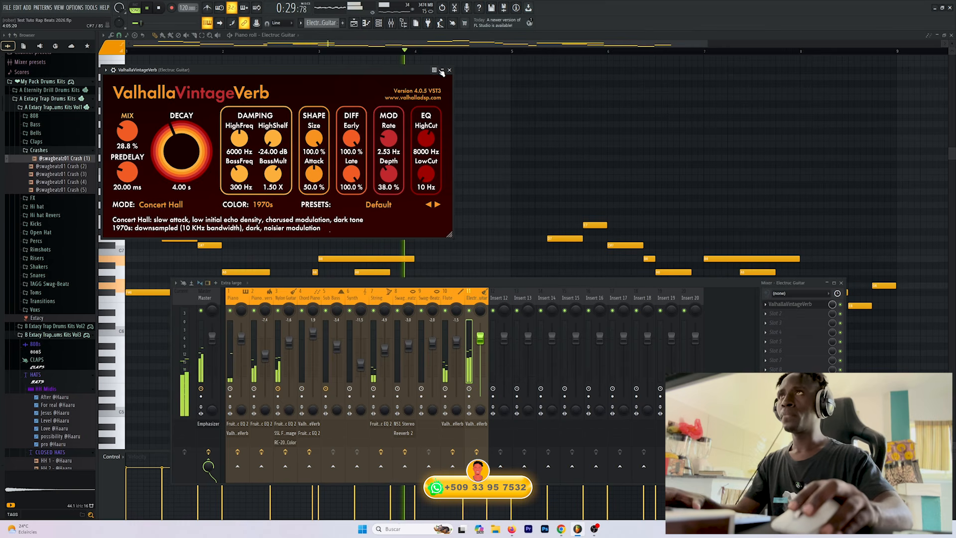
Step: Lower the electric guitar's mixer volume to about -3.9 dB while the playlist plays
{"action": "left_click", "coordinate": [356, 25]}
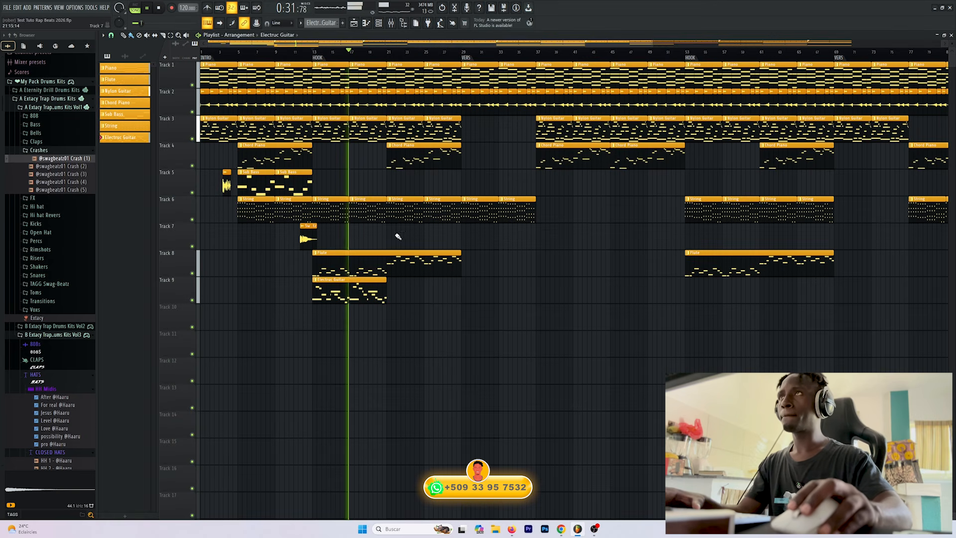
{"action": "key", "text": "F9"}
{"action": "left_click_drag", "start_coordinate": [479, 337], "coordinate": [480, 346]}
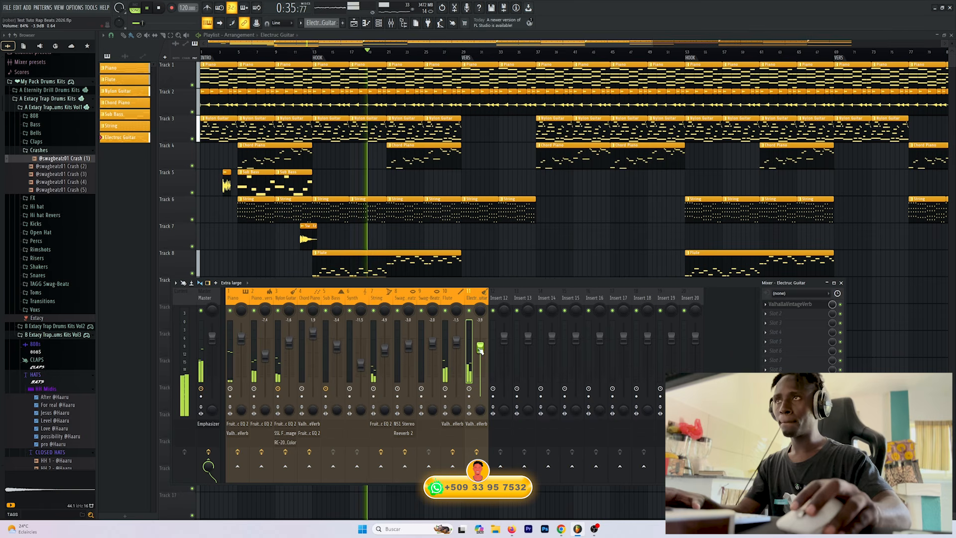
{"action": "key", "text": "F9"}
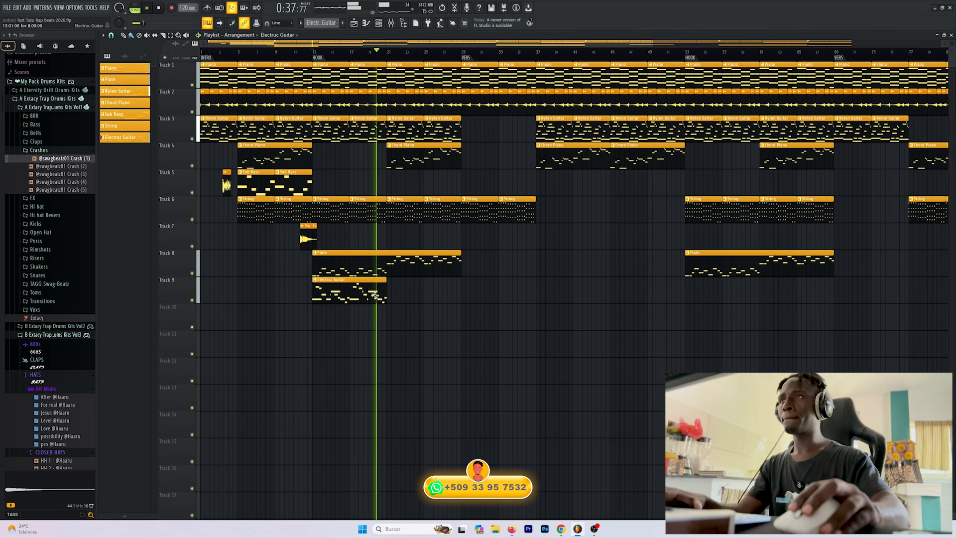
Step: Place a second electric guitar clip on Track 9 at bar 21, stop playback and show the clip's full melody in the piano roll
{"action": "left_click", "coordinate": [408, 291]}
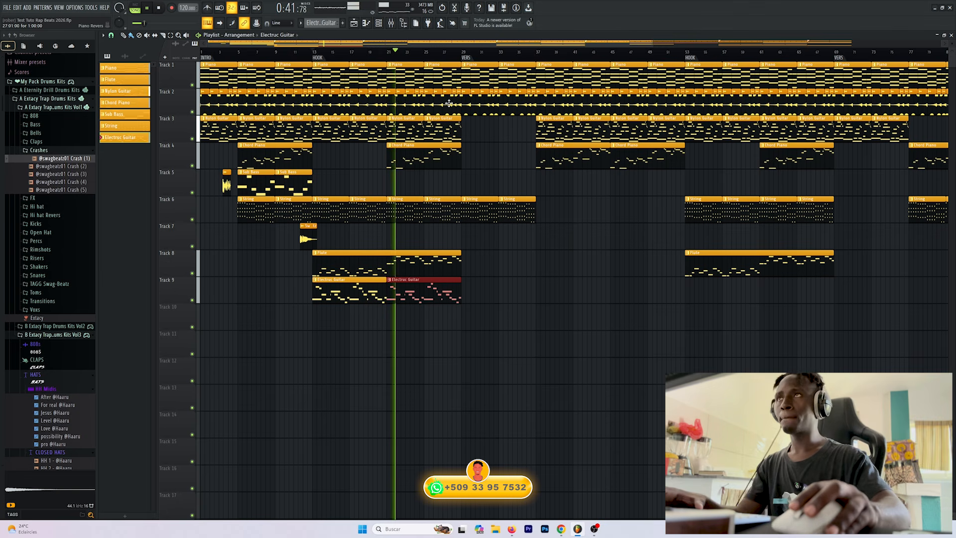
{"action": "key", "text": "space"}
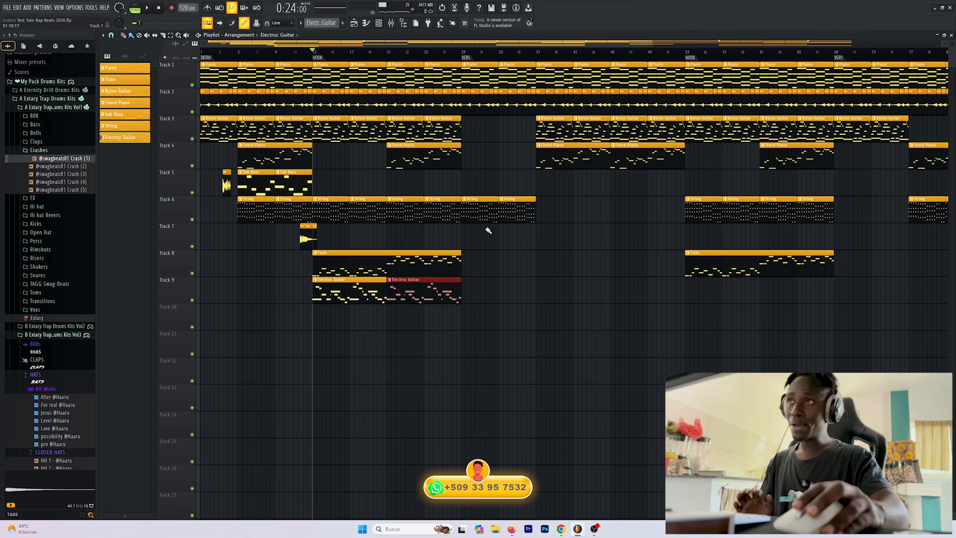
{"action": "double_click", "coordinate": [437, 289]}
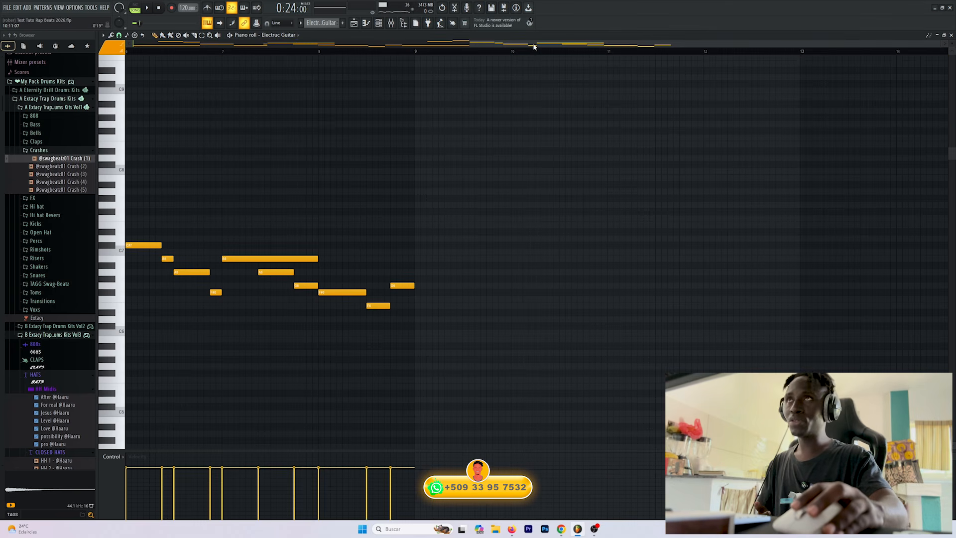
{"action": "left_click_drag", "start_coordinate": [534, 47], "coordinate": [323, 47]}
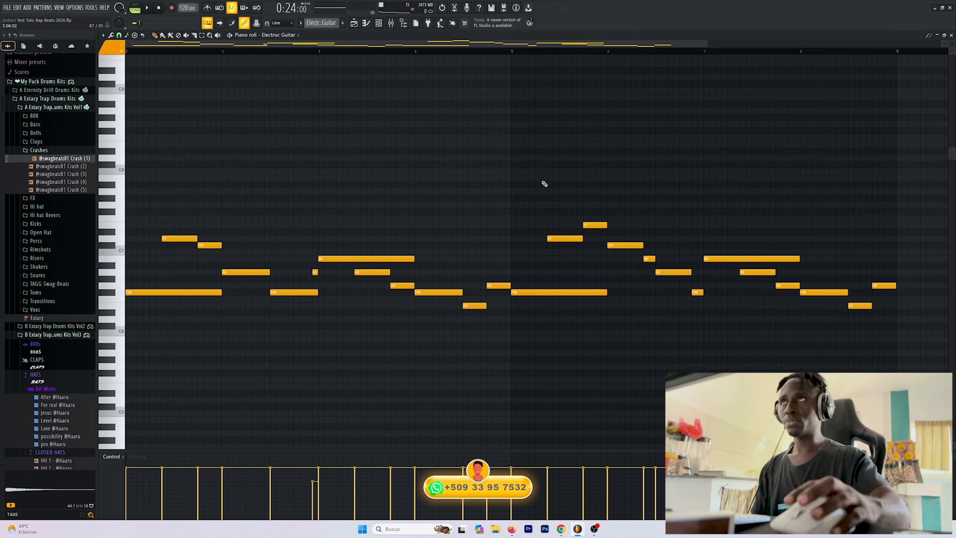
Step: Create a new pattern, add a Keyscape channel and load its LA Custom C7 Grand Piano patch
{"action": "left_click", "coordinate": [378, 23]}
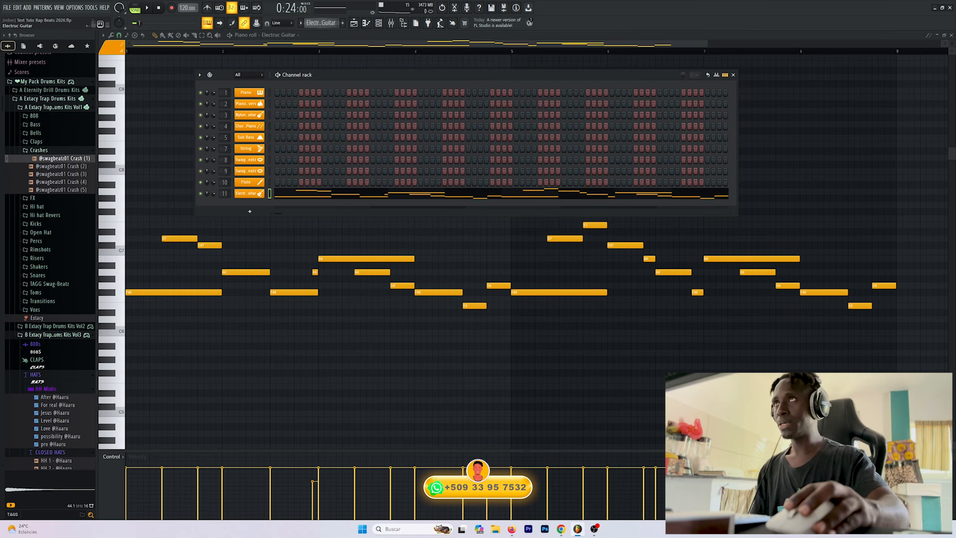
{"action": "left_click", "coordinate": [342, 23]}
{"action": "left_click", "coordinate": [259, 211]}
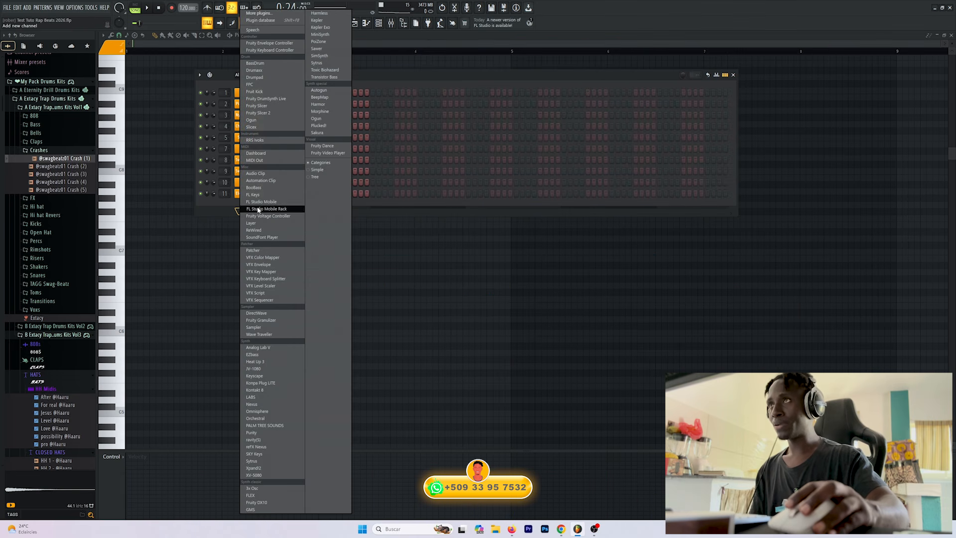
{"action": "left_click", "coordinate": [271, 376]}
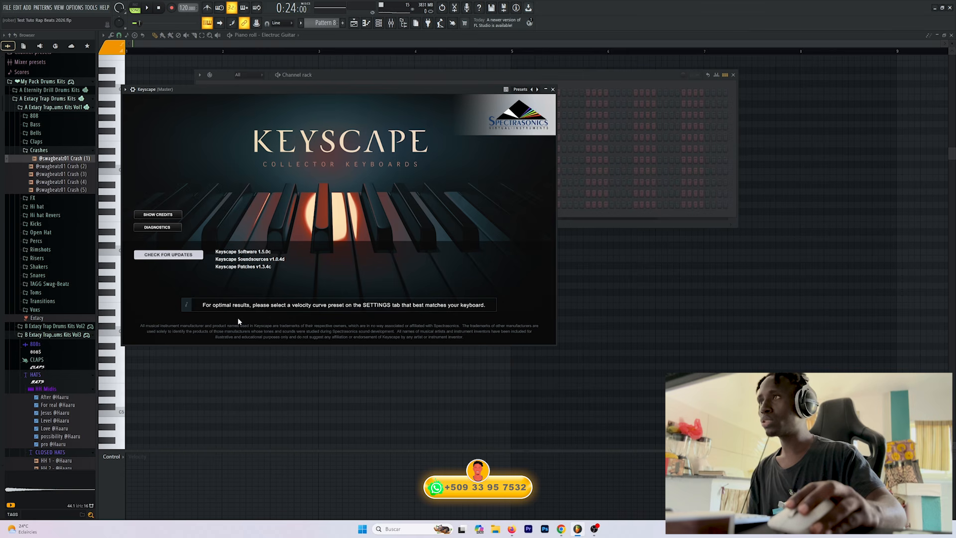
{"action": "left_click", "coordinate": [399, 308]}
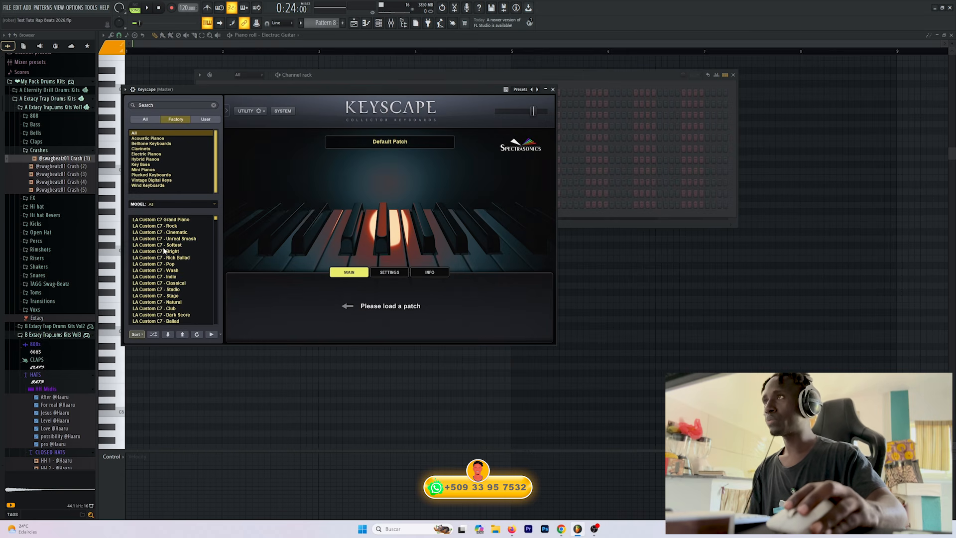
{"action": "left_click", "coordinate": [179, 220]}
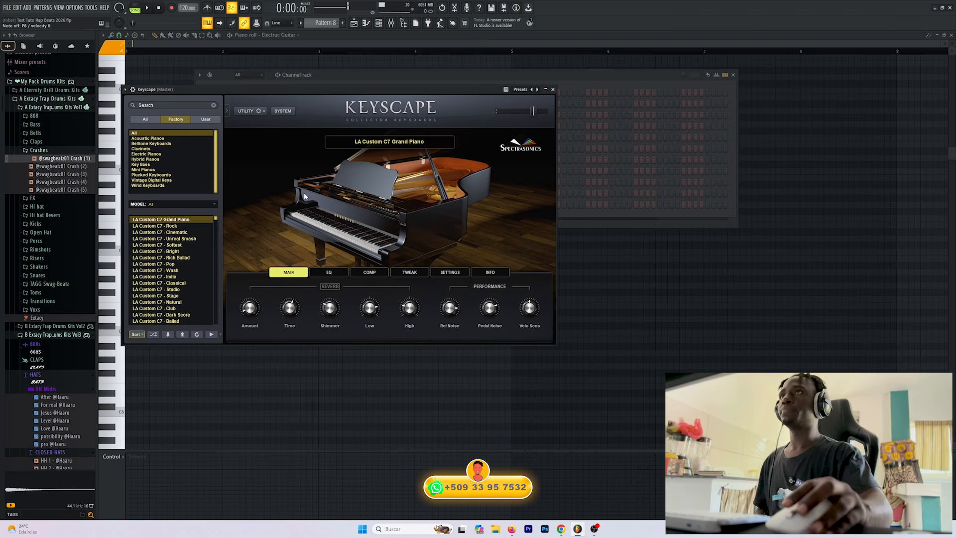
{"action": "left_click", "coordinate": [552, 89]}
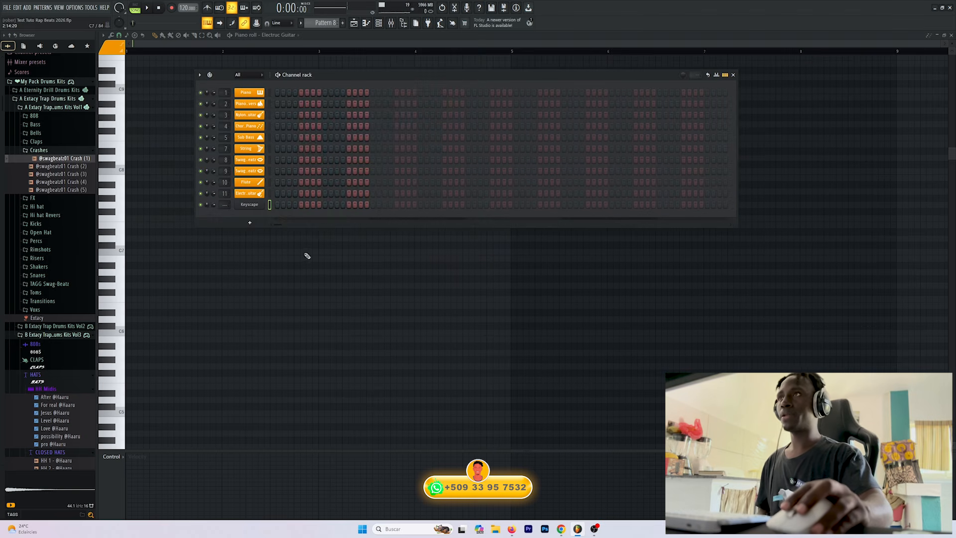
Step: Rename the new Keyscape channel as Grand Piano
{"action": "right_click", "coordinate": [251, 204]}
{"action": "left_click", "coordinate": [255, 204]}
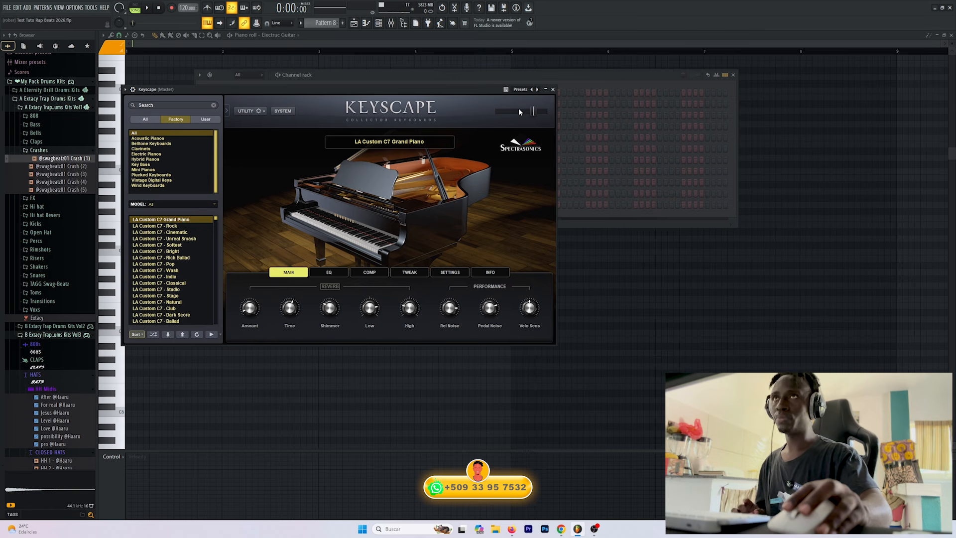
{"action": "left_click", "coordinate": [552, 89]}
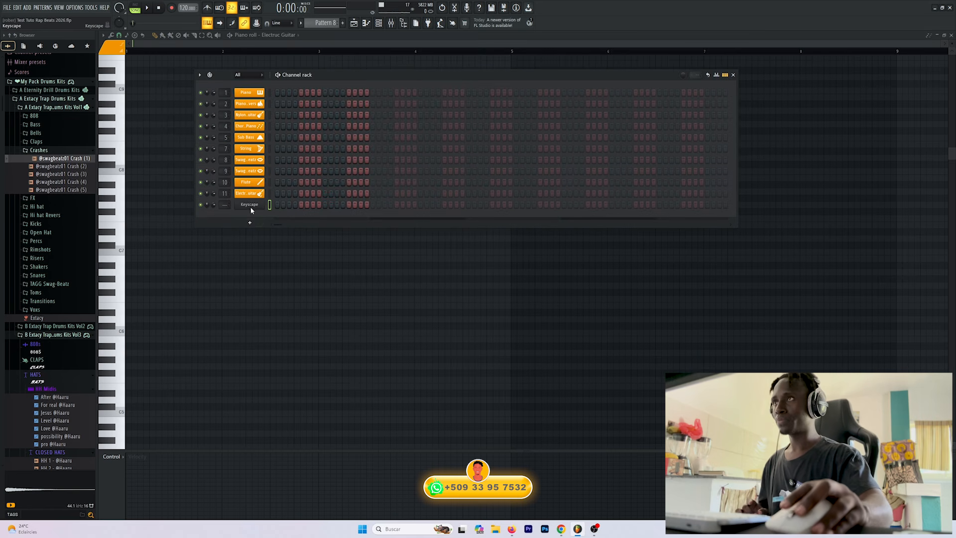
{"action": "right_click", "coordinate": [249, 205]}
{"action": "left_click", "coordinate": [331, 220]}
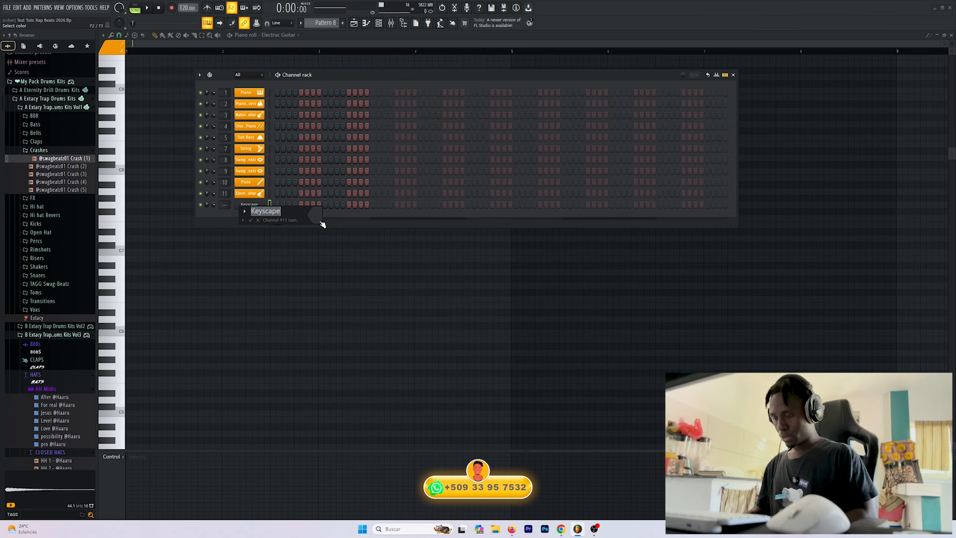
{"action": "type", "text": "Gr"}
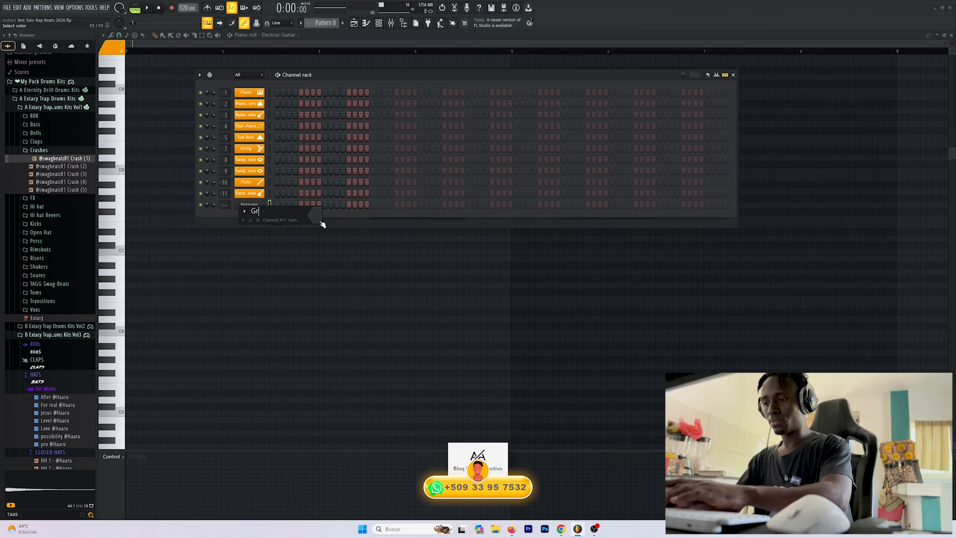
{"action": "type", "text": "ea"}
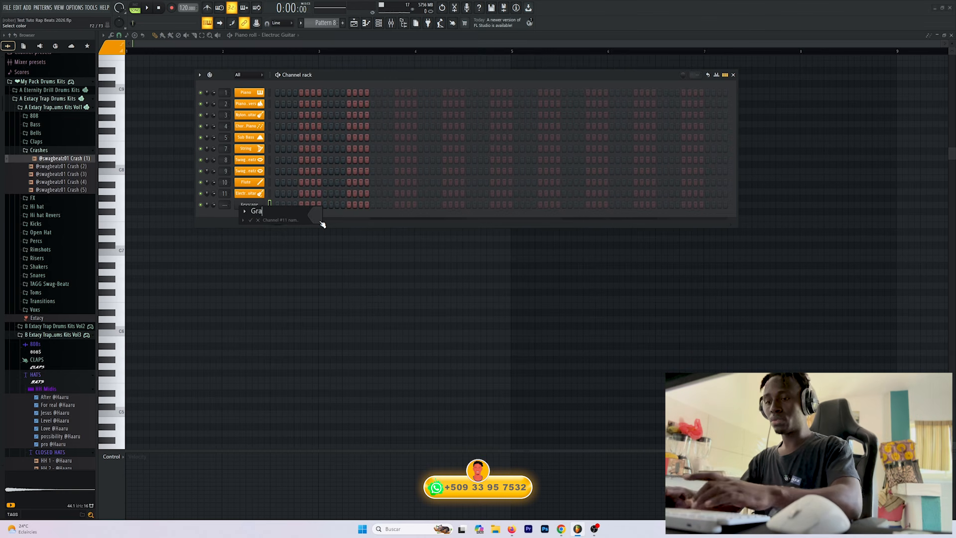
{"action": "type", "text": "and Pln"}
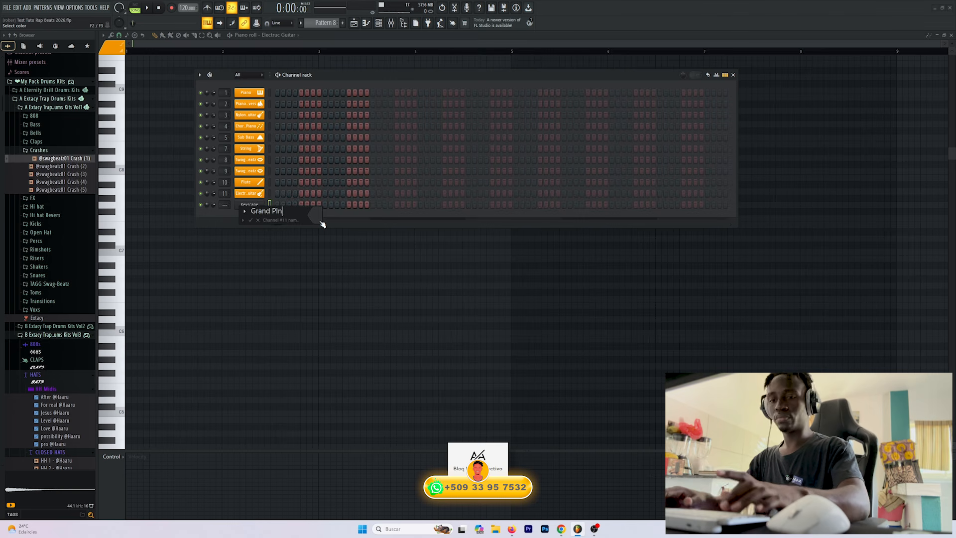
{"action": "key", "text": "BackSpace"}
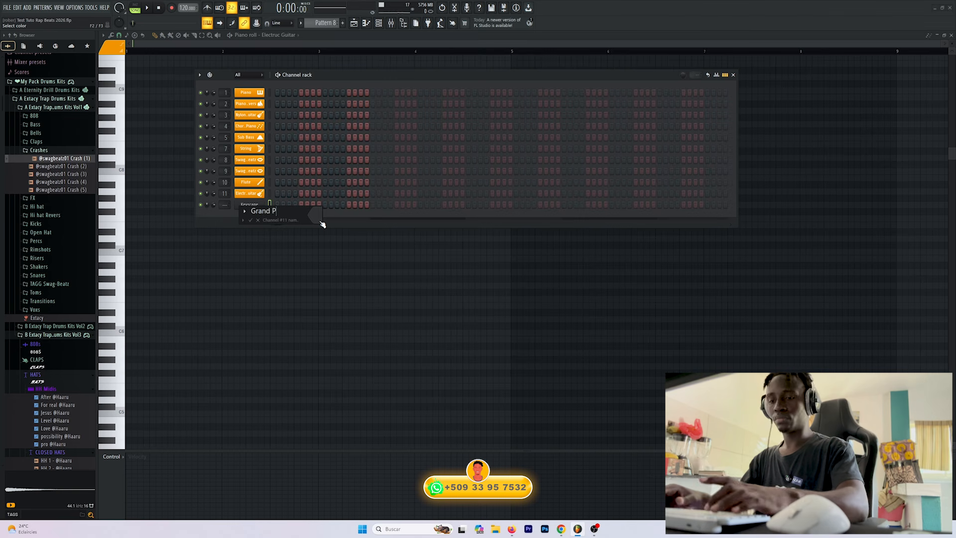
{"action": "type", "text": "iano"}
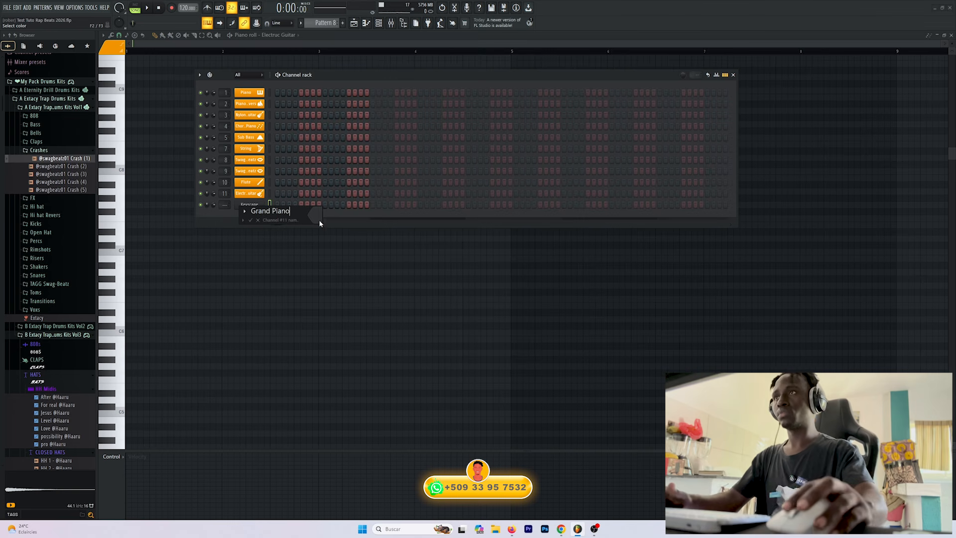
Step: Give the channel the orange colour and the double-slash icon, and extend its name to Chord Grand Piano
{"action": "left_click", "coordinate": [320, 224]}
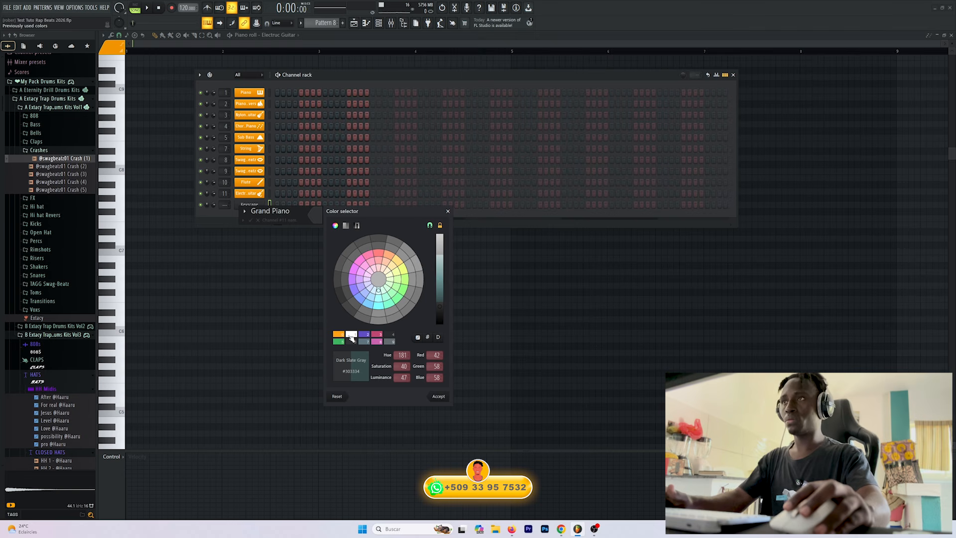
{"action": "left_click", "coordinate": [339, 334]}
{"action": "left_click", "coordinate": [438, 396]}
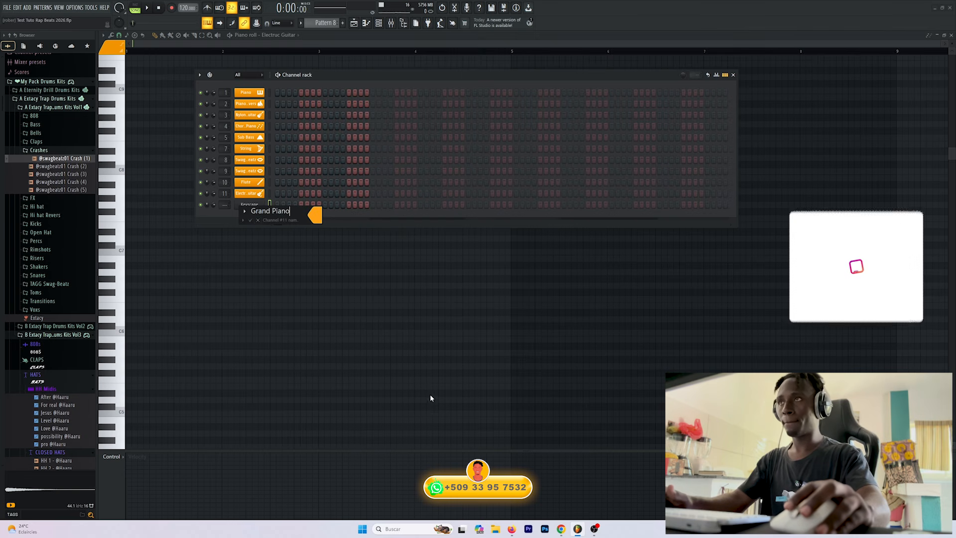
{"action": "left_click", "coordinate": [245, 211]}
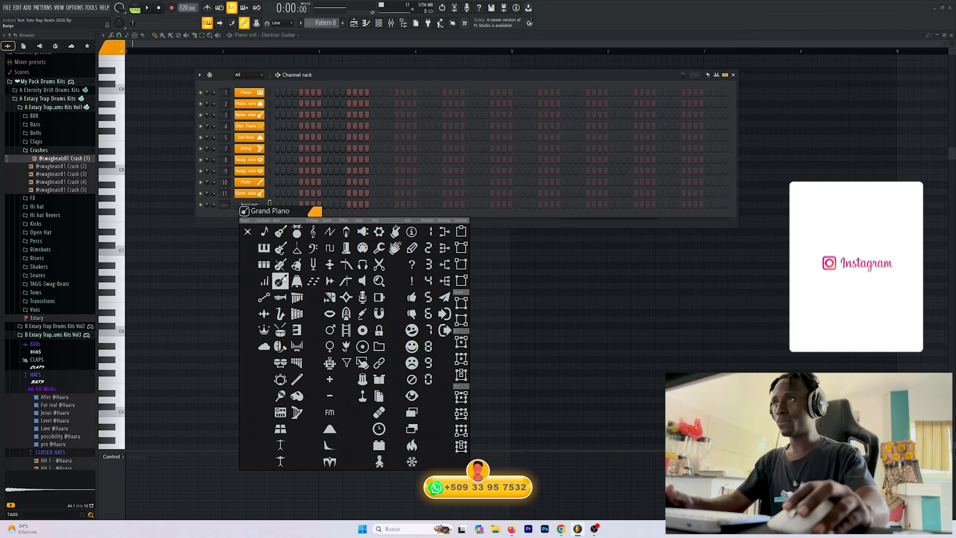
{"action": "left_click", "coordinate": [313, 280]}
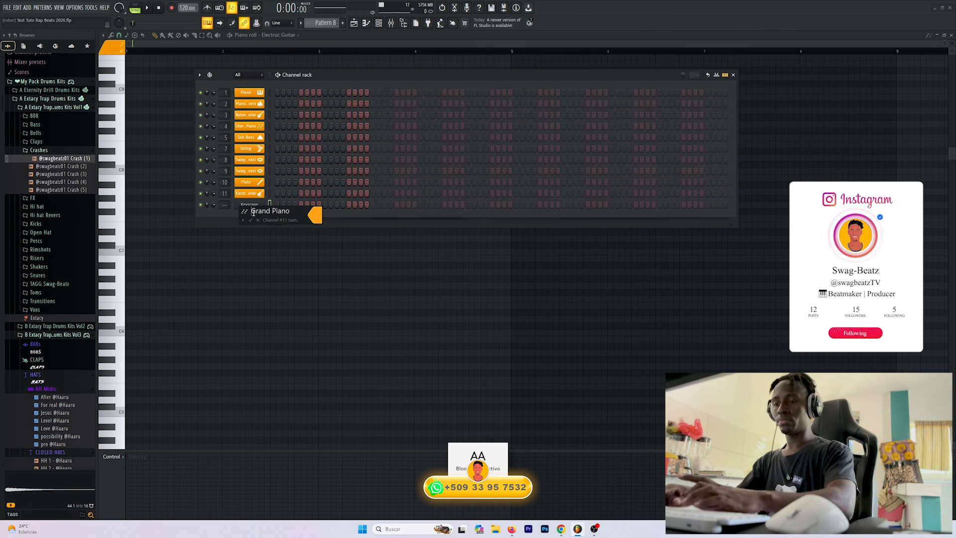
{"action": "type", "text": "Chord"}
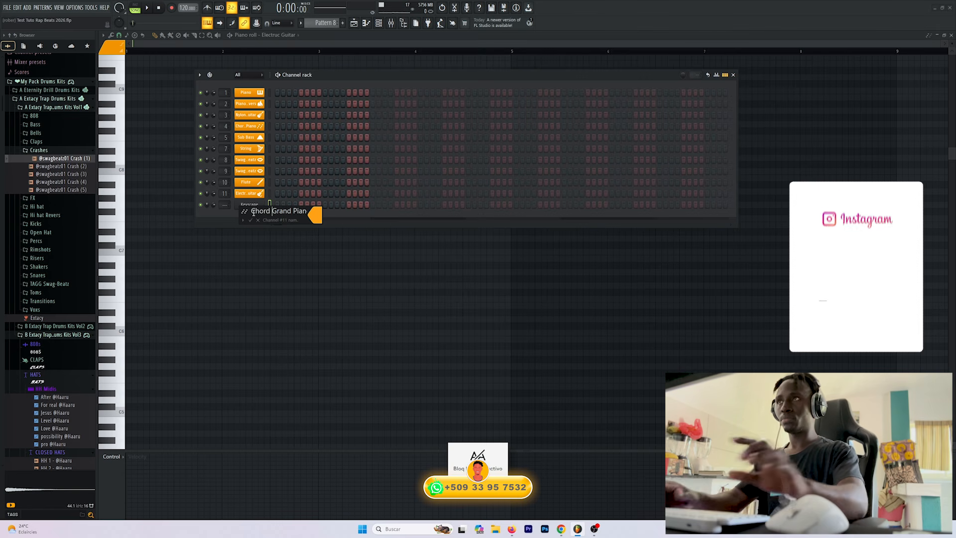
{"action": "left_click", "coordinate": [251, 220]}
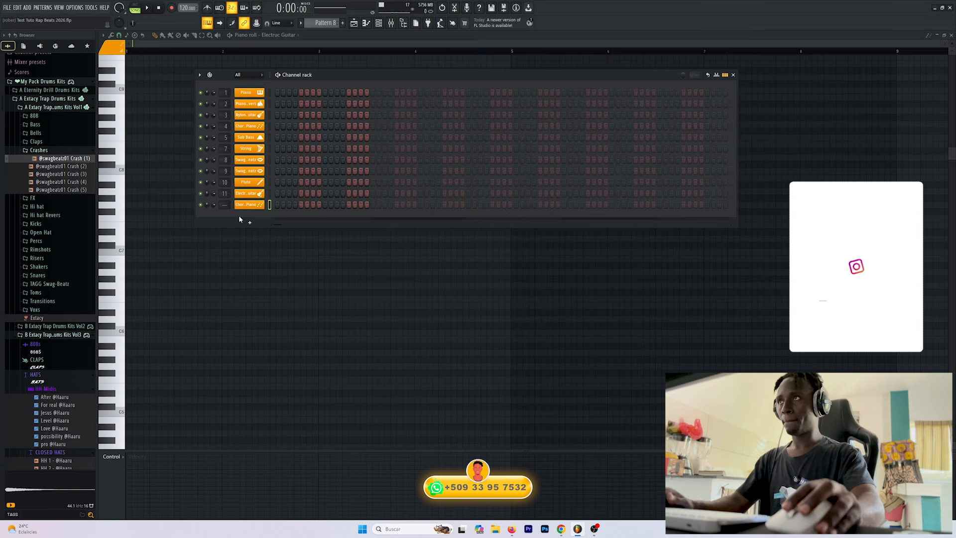
Step: Load ValhallaVintageVerb in the first effect slot of the Chord Grand Piano mixer track and set its Mix to 27.2%
{"action": "key", "text": "F9"}
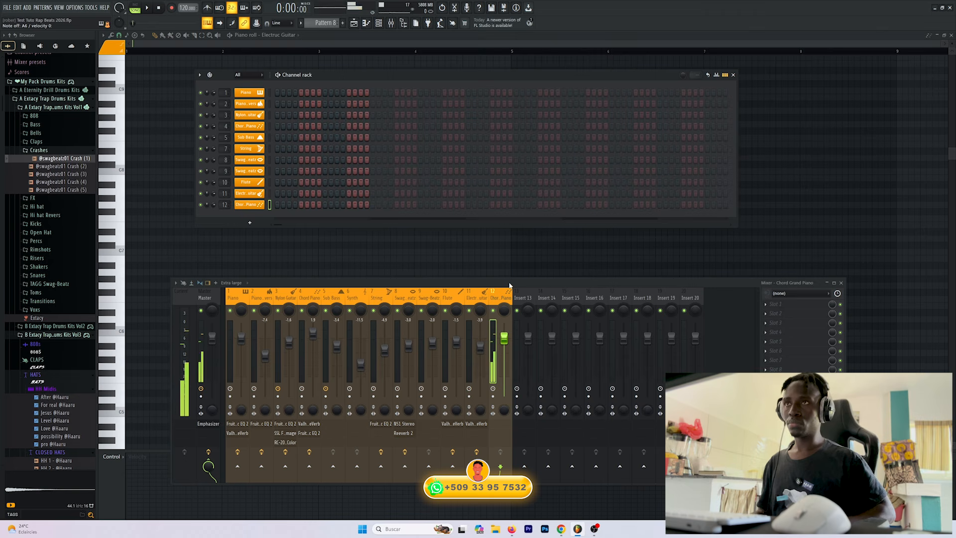
{"action": "left_click", "coordinate": [786, 308]}
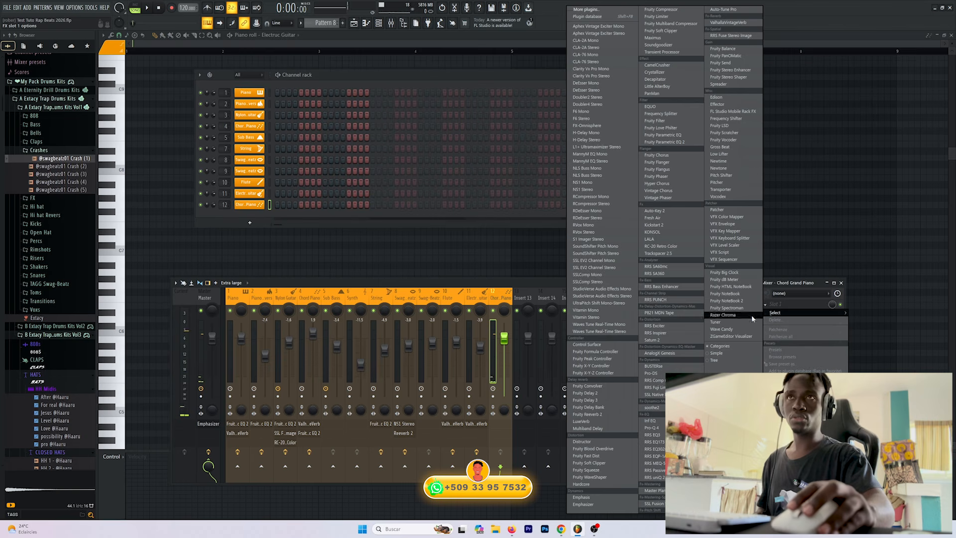
{"action": "left_click", "coordinate": [728, 23]}
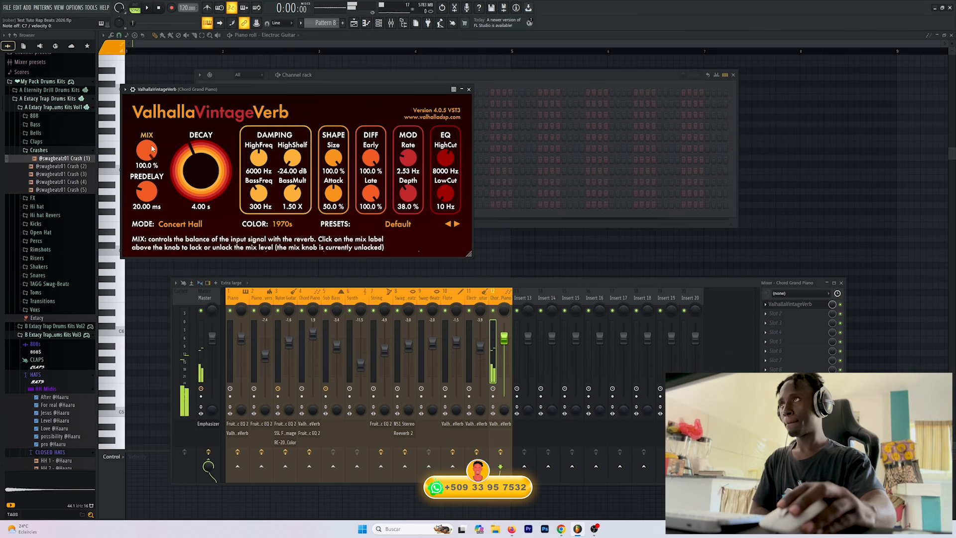
{"action": "left_click_drag", "start_coordinate": [146, 150], "coordinate": [160, 213]}
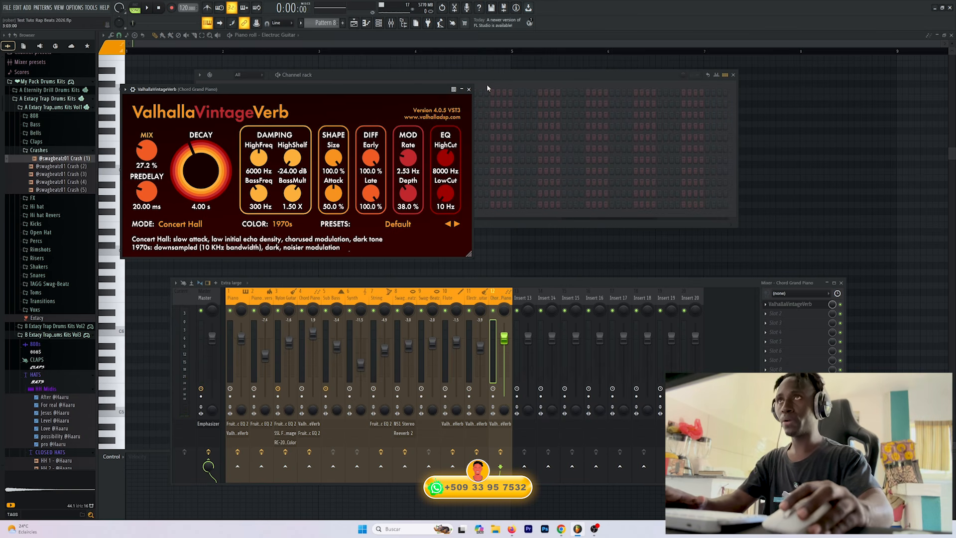
{"action": "left_click", "coordinate": [469, 90]}
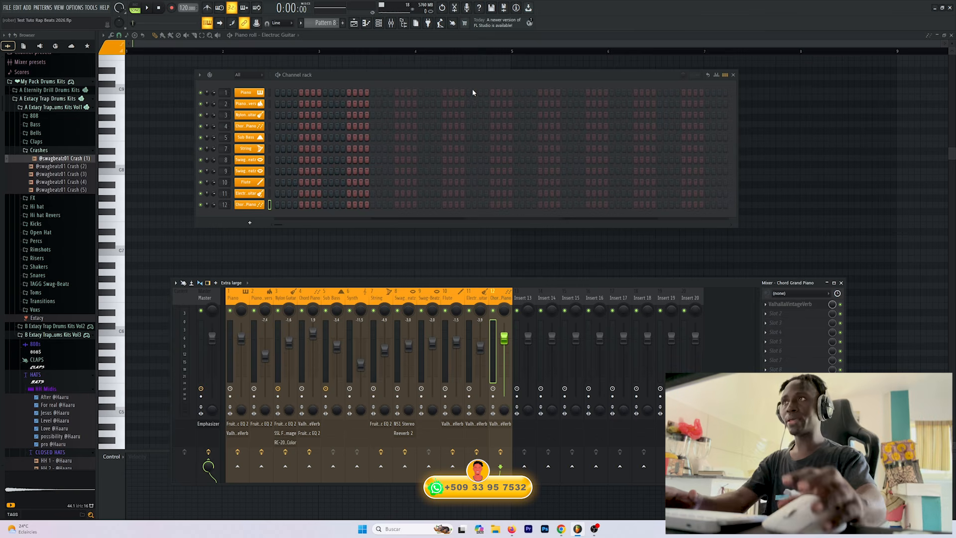
Step: View the Chord Grand Piano's Keyscape instrument, then show the channel's empty piano roll
{"action": "left_click", "coordinate": [257, 204]}
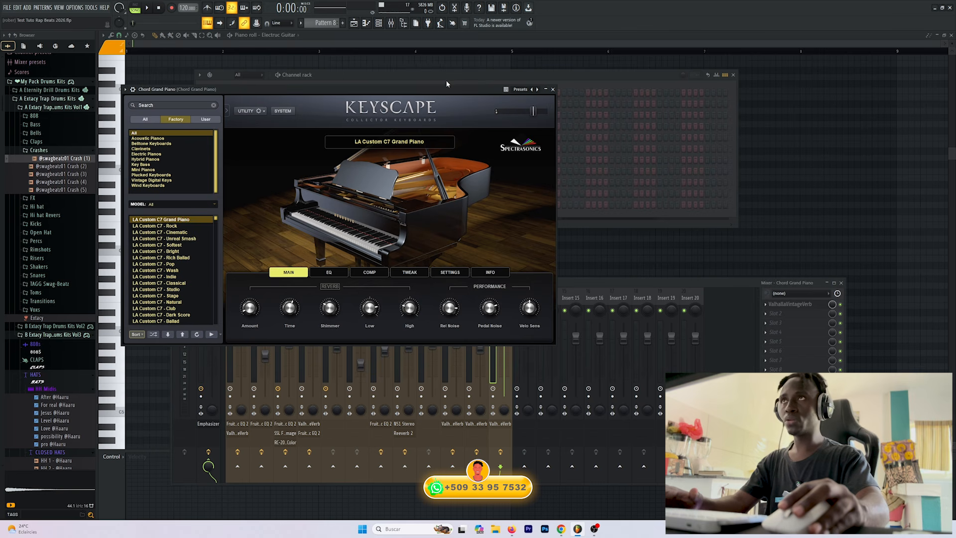
{"action": "left_click_drag", "start_coordinate": [422, 91], "coordinate": [482, 89]}
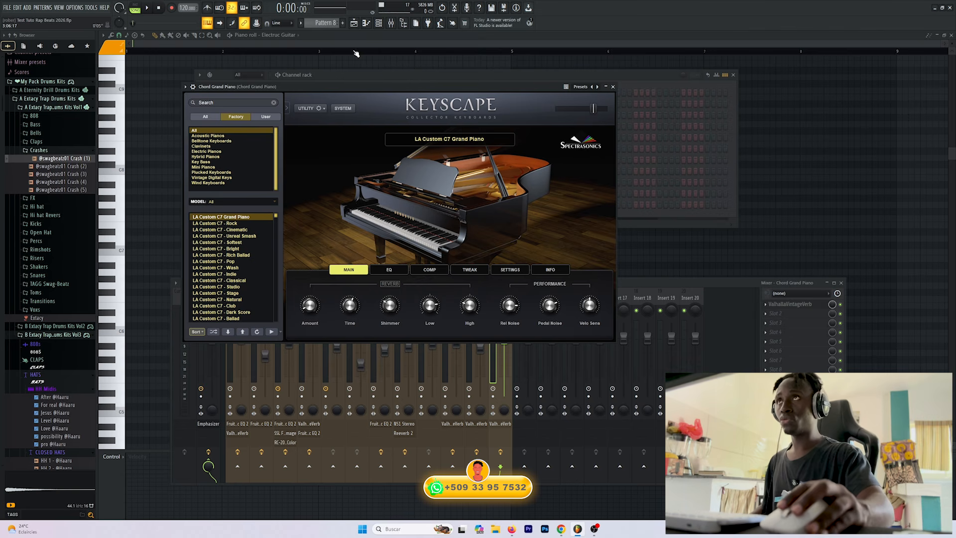
{"action": "left_click", "coordinate": [354, 22]}
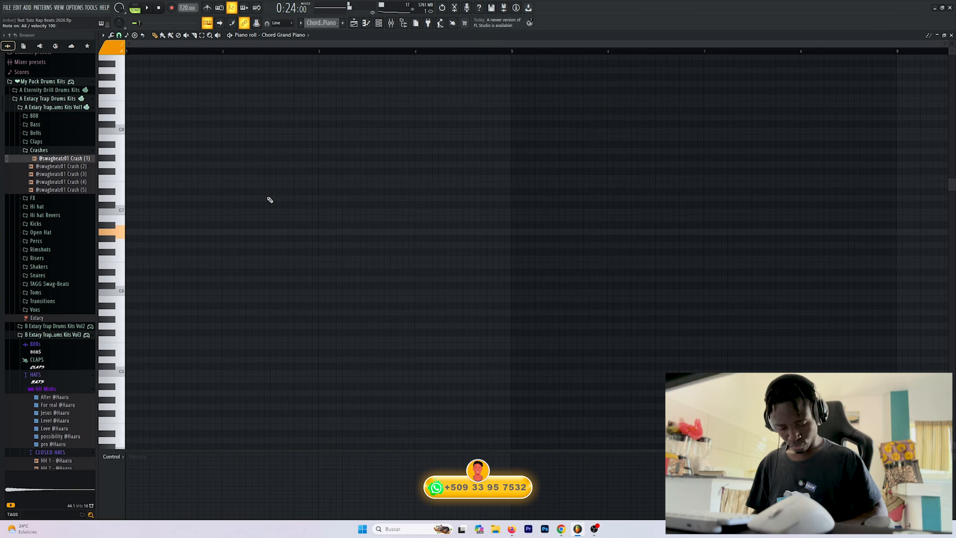
Step: Audition the Chord Grand Piano melody live around A6, G6, F#6, E6 and B6 to work out the phrase
{"action": "key", "text": "t"}
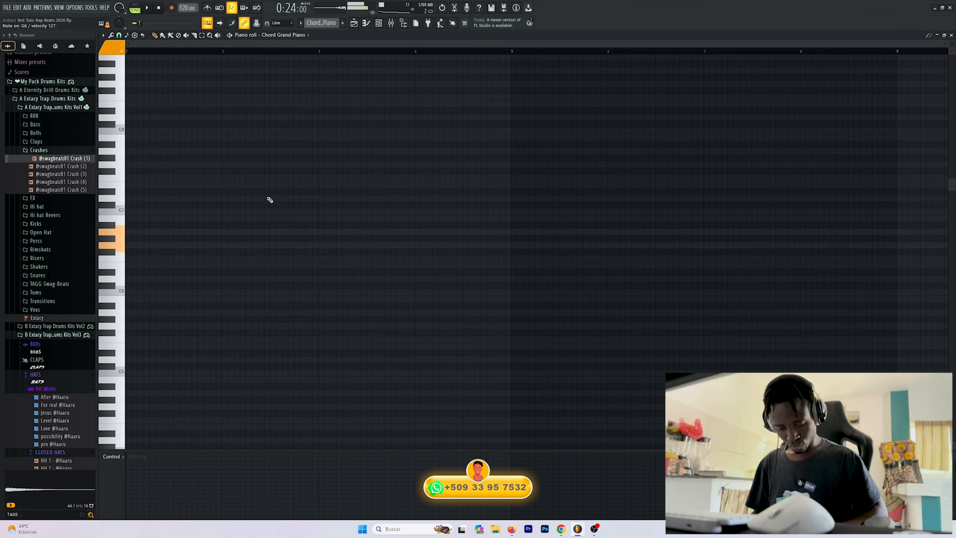
{"action": "key", "text": "r"}
{"action": "key", "text": "5"}
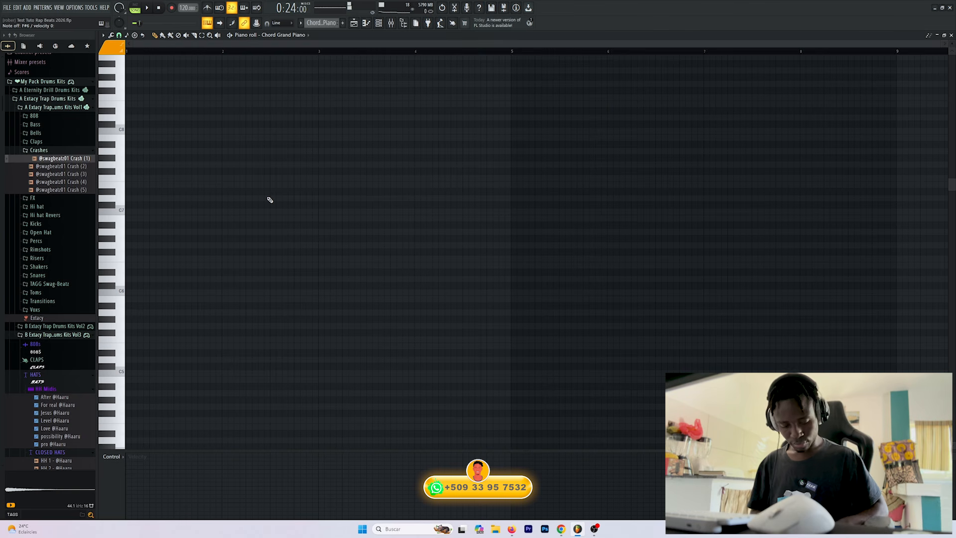
{"action": "key", "text": "y"}
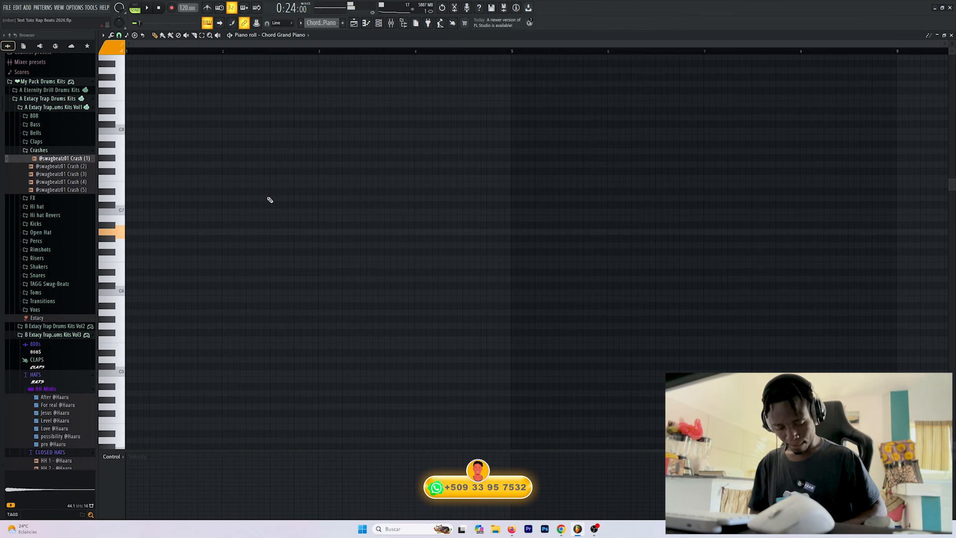
{"action": "key", "text": "t"}
{"action": "key", "text": "5"}
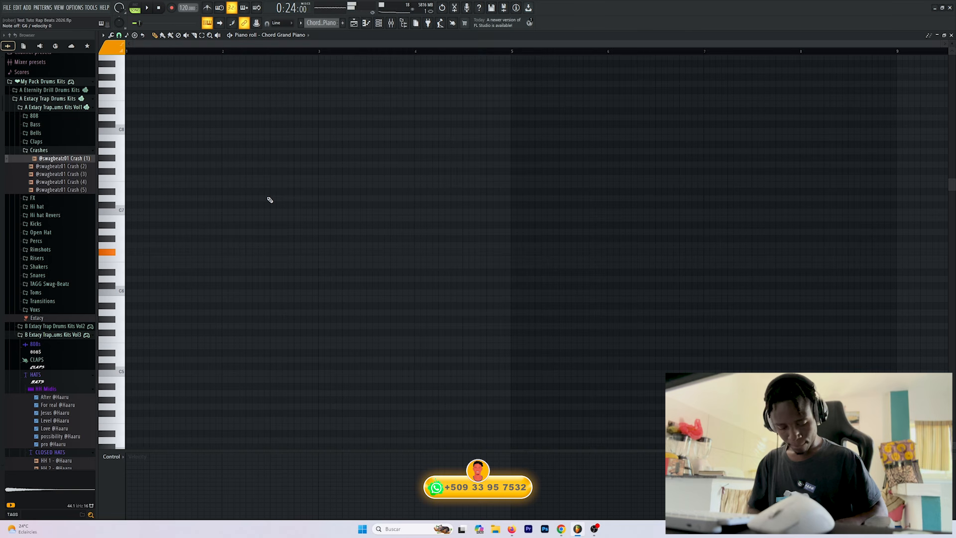
{"action": "key", "text": "e"}
{"action": "key", "text": "u"}
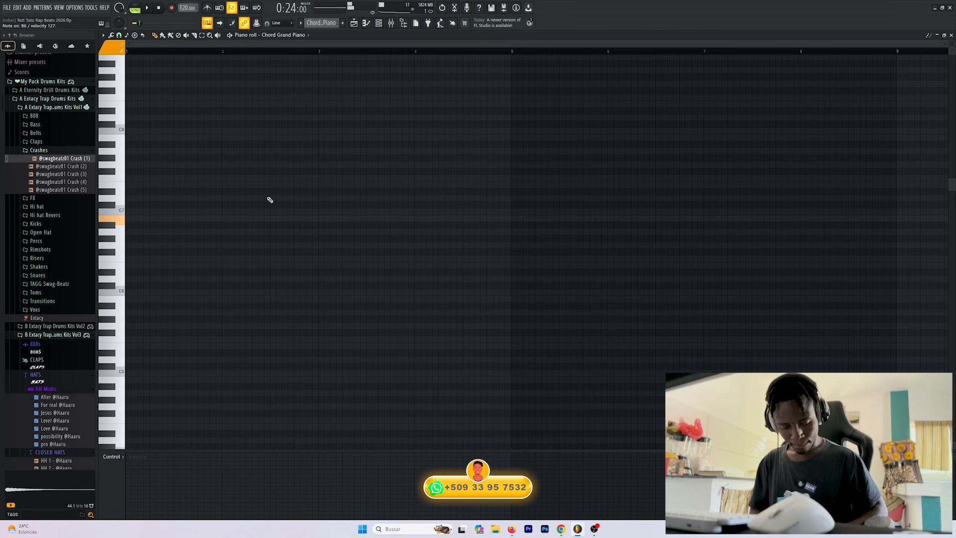
{"action": "key", "text": "y"}
{"action": "key", "text": "5"}
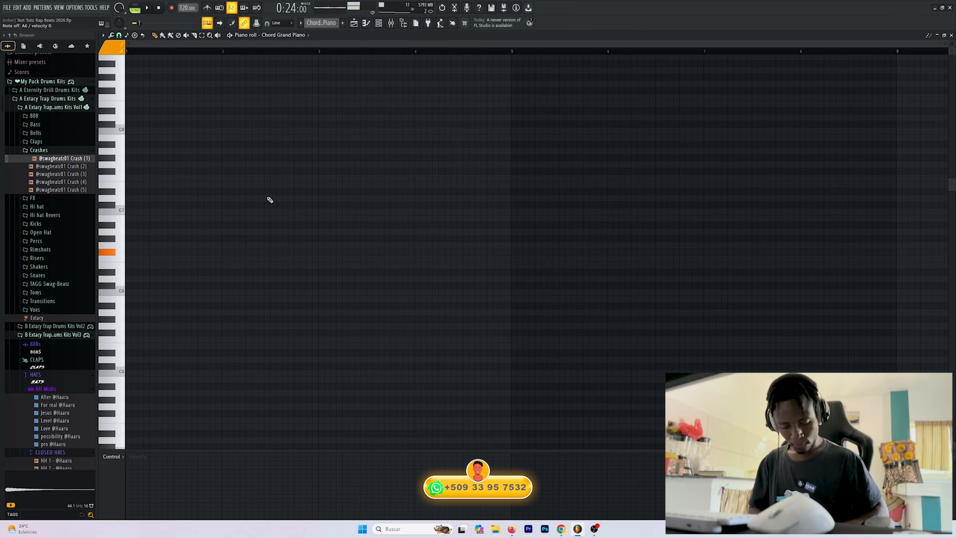
{"action": "key", "text": "r"}
{"action": "key", "text": "e"}
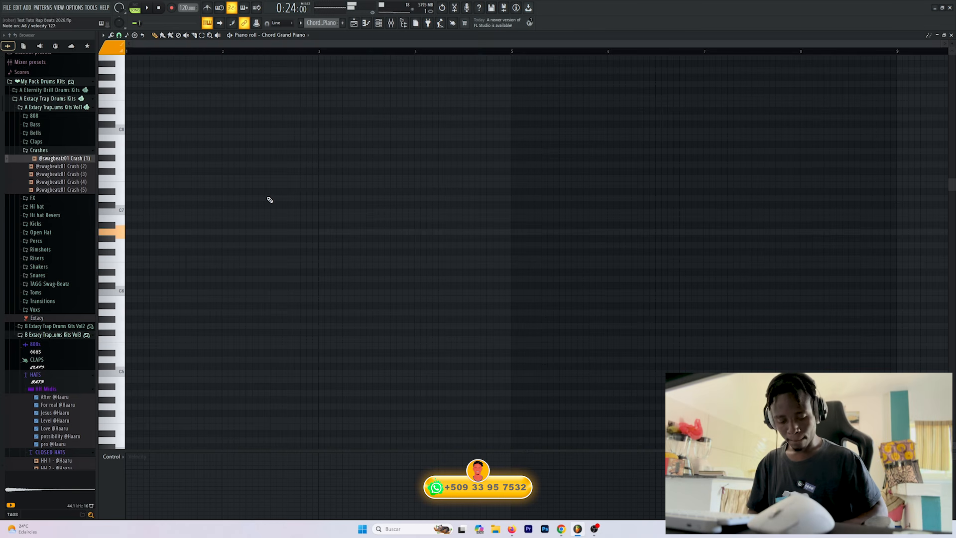
{"action": "key", "text": "t"}
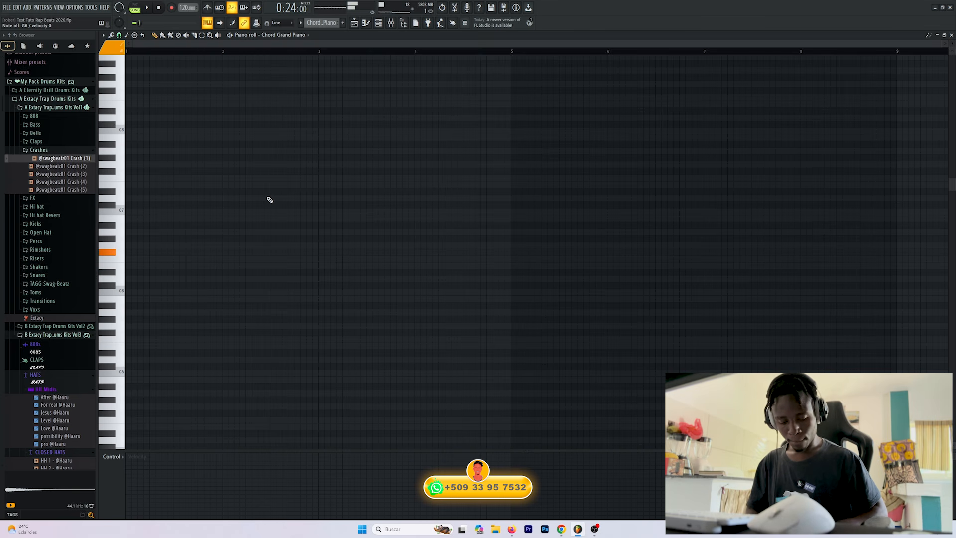
{"action": "key", "text": "r"}
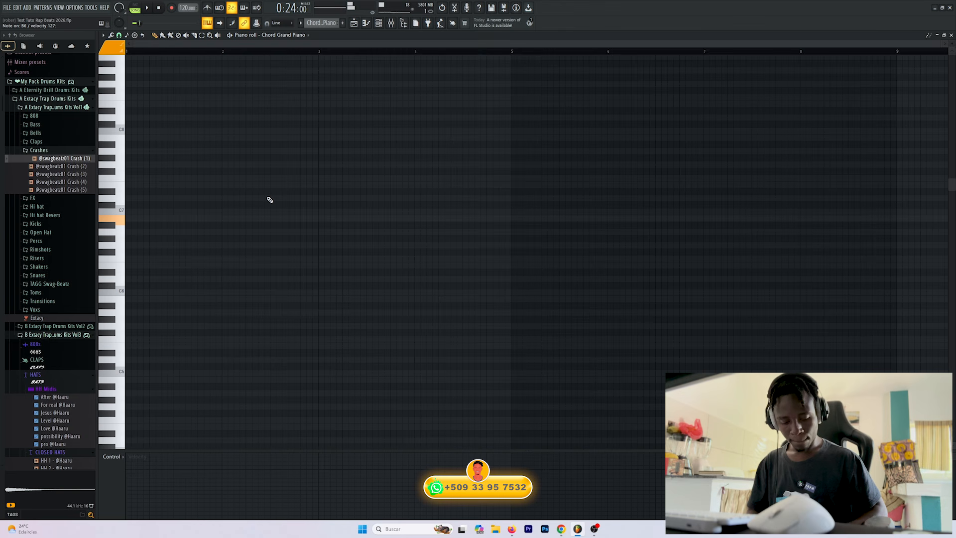
{"action": "key", "text": "5"}
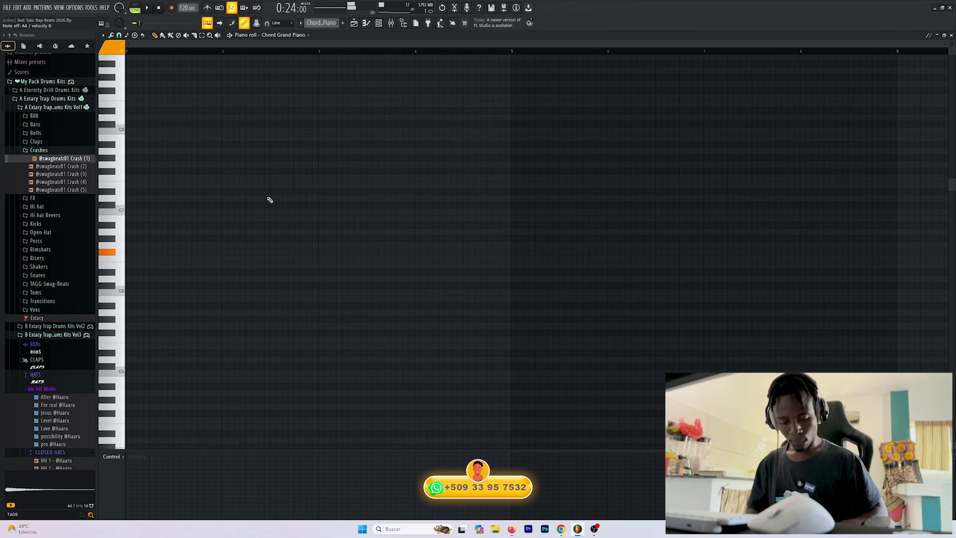
{"action": "key", "text": "r"}
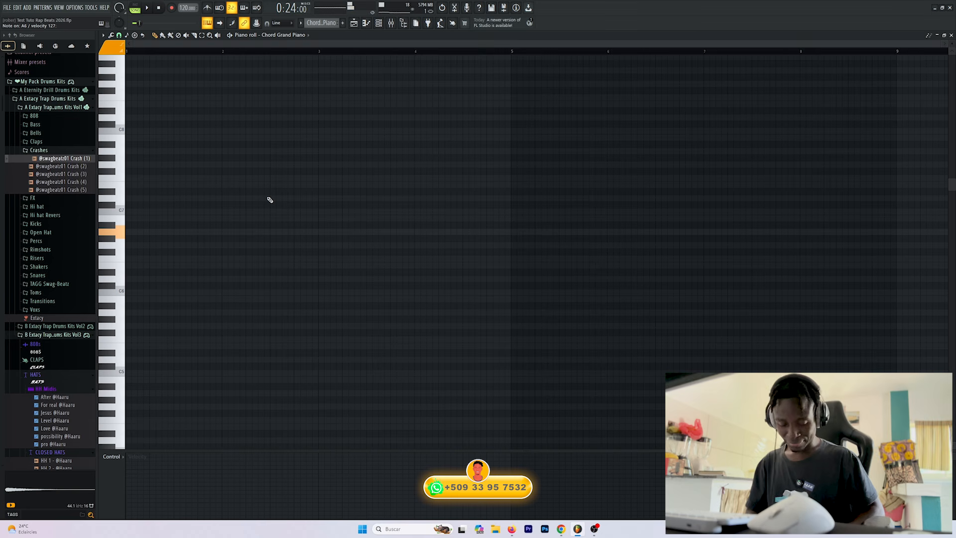
{"action": "key", "text": "t"}
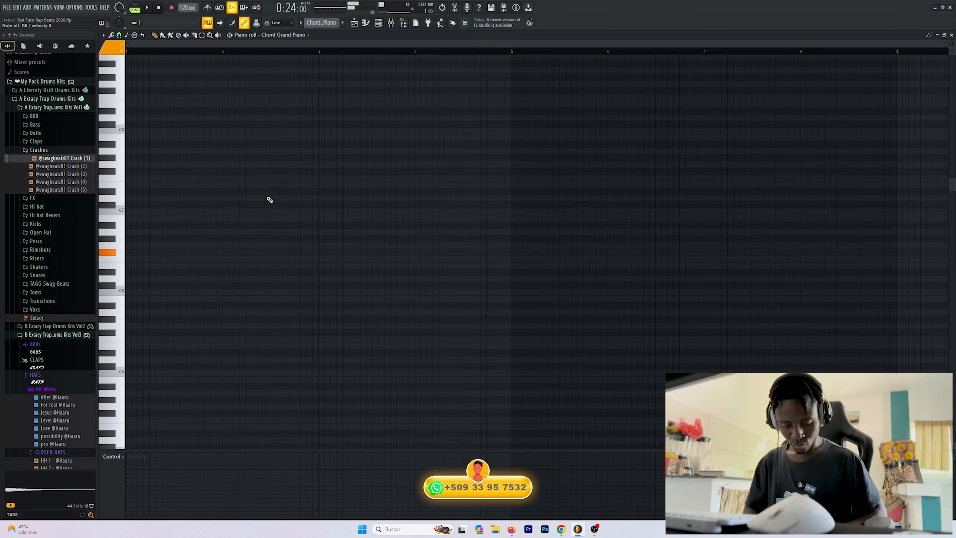
{"action": "key", "text": "r"}
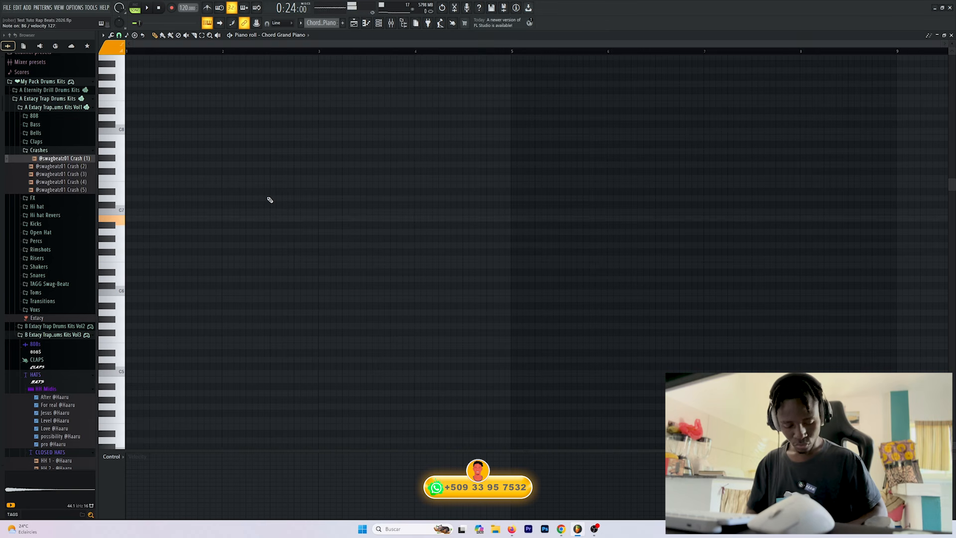
{"action": "key", "text": "5"}
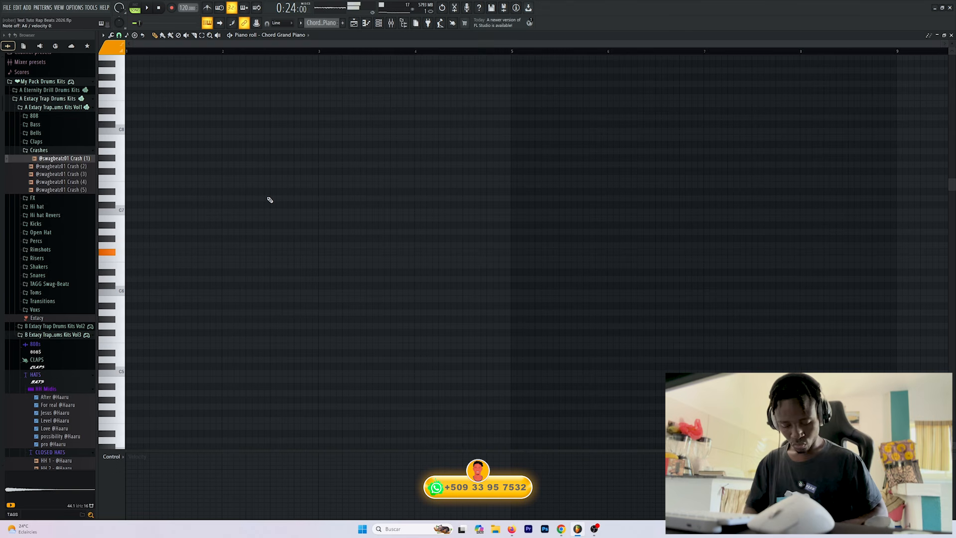
{"action": "key", "text": "e"}
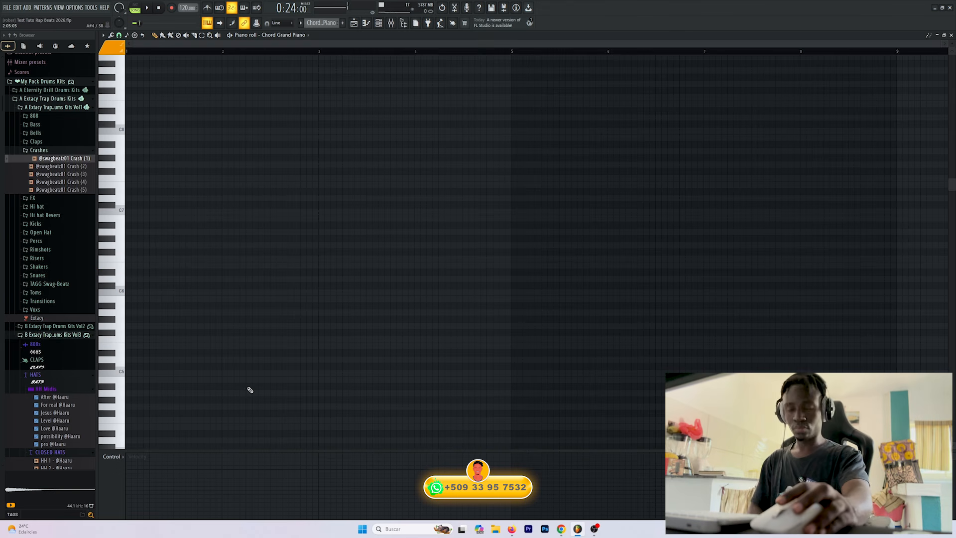
{"action": "key", "text": "y"}
{"action": "key", "text": "y"}
Step: Place an A6 note at the start of bar 1, check it in playback, and lengthen it to 12 steps
{"action": "left_click", "coordinate": [142, 232]}
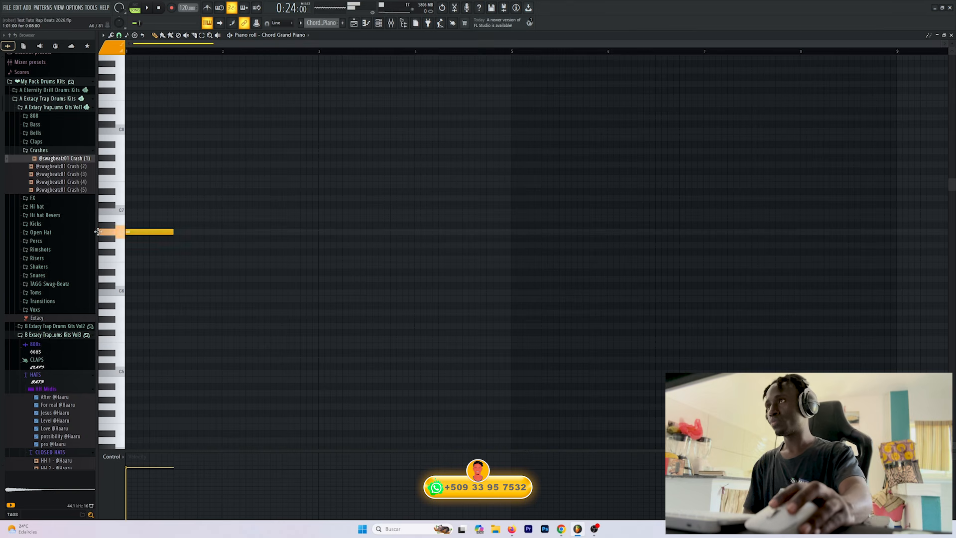
{"action": "key", "text": "space"}
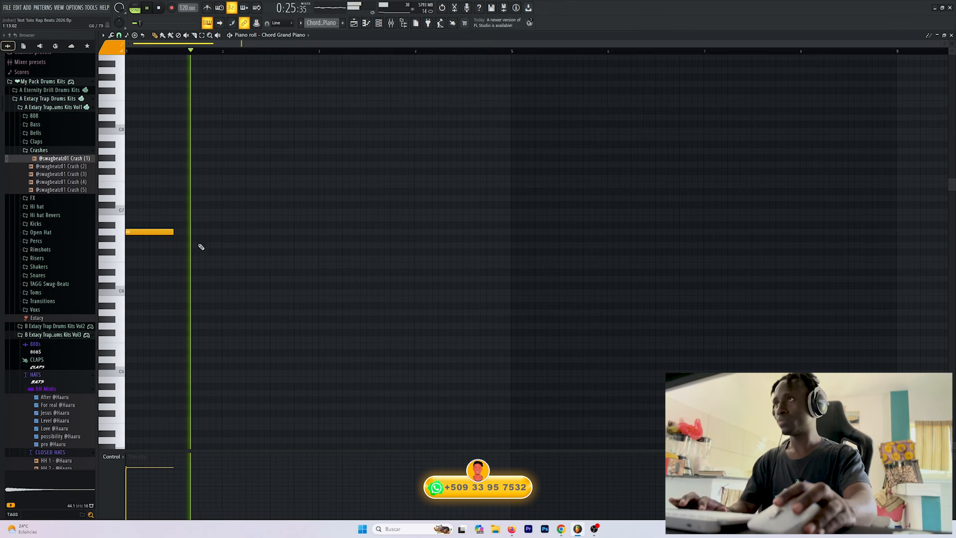
{"action": "left_click_drag", "start_coordinate": [173, 232], "coordinate": [198, 232]}
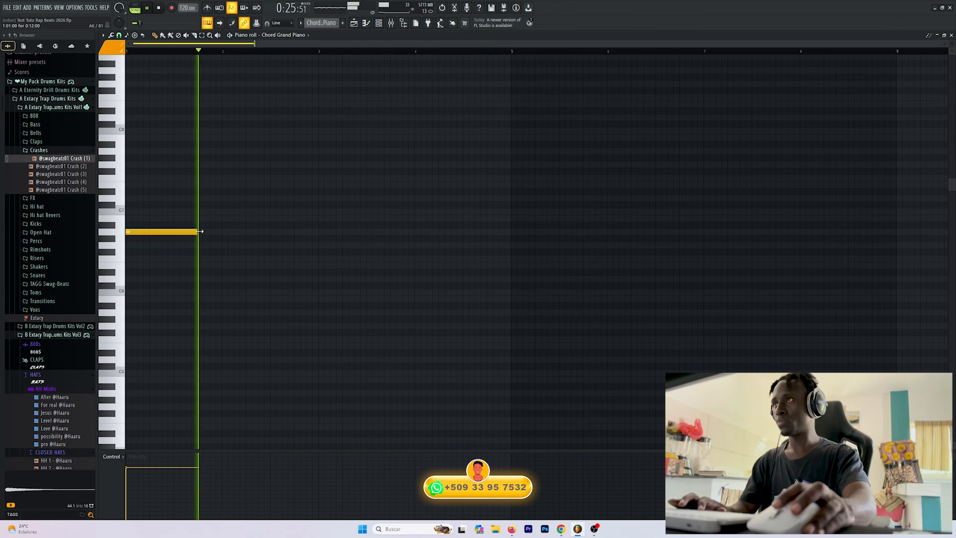
{"action": "key", "text": "space"}
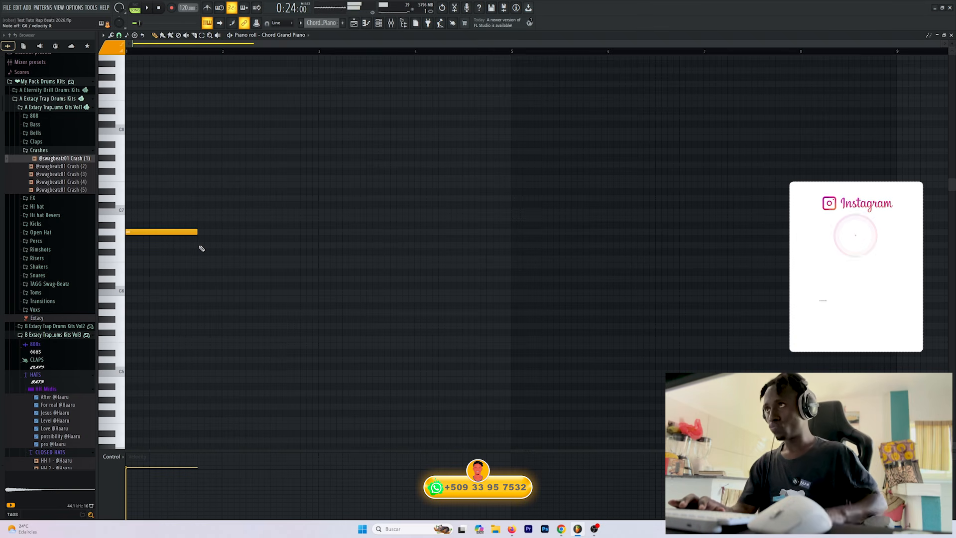
Step: Add a 4-step G6 note on step 13 of bar 1 and an 8-step F#6 note at the start of bar 2
{"action": "left_click", "coordinate": [201, 246]}
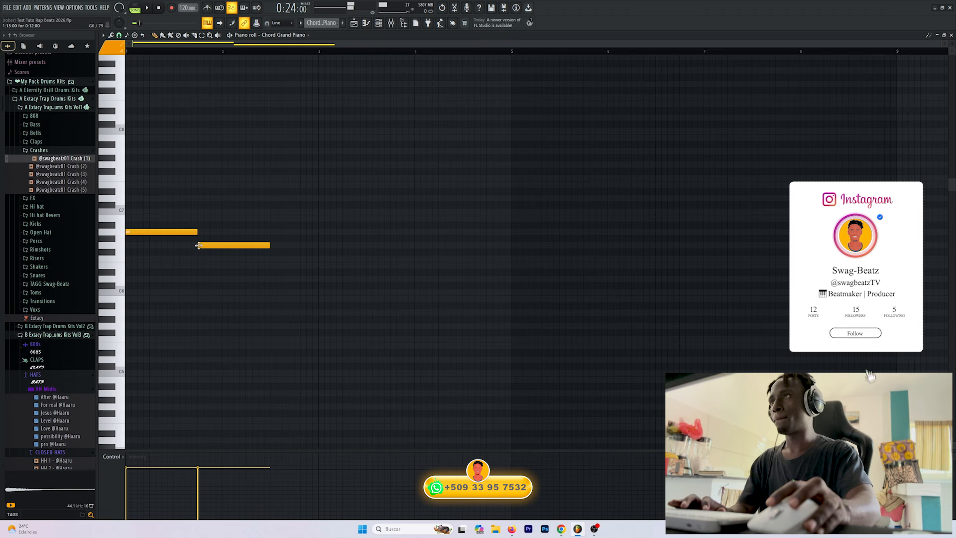
{"action": "left_click", "coordinate": [221, 272]}
{"action": "left_click_drag", "start_coordinate": [221, 272], "coordinate": [228, 245]}
{"action": "key", "text": "space"}
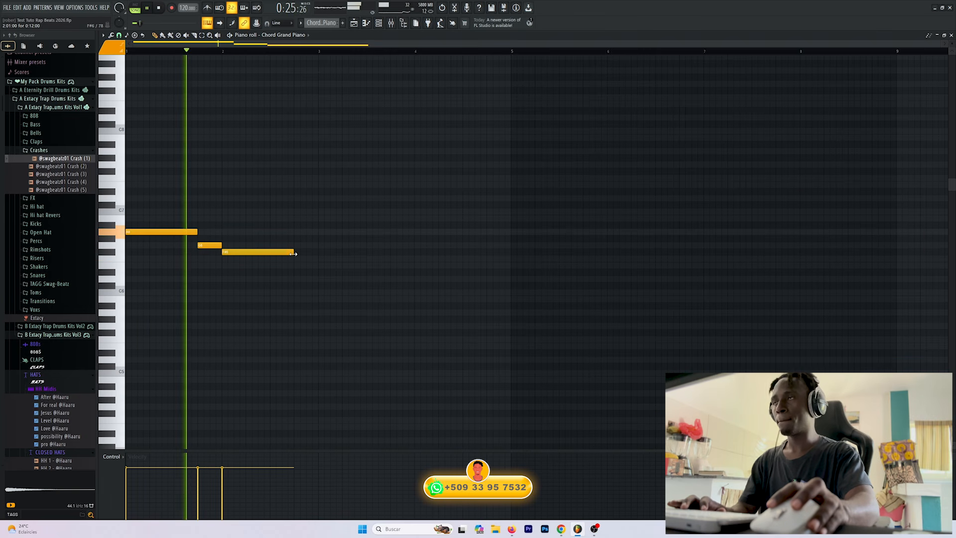
{"action": "left_click_drag", "start_coordinate": [294, 253], "coordinate": [272, 263]}
{"action": "key", "text": "space"}
Step: Add 8-step E6 notes on step 9 of bar 2 and step 9 of bar 4
{"action": "left_click", "coordinate": [269, 278]}
{"action": "key", "text": "space"}
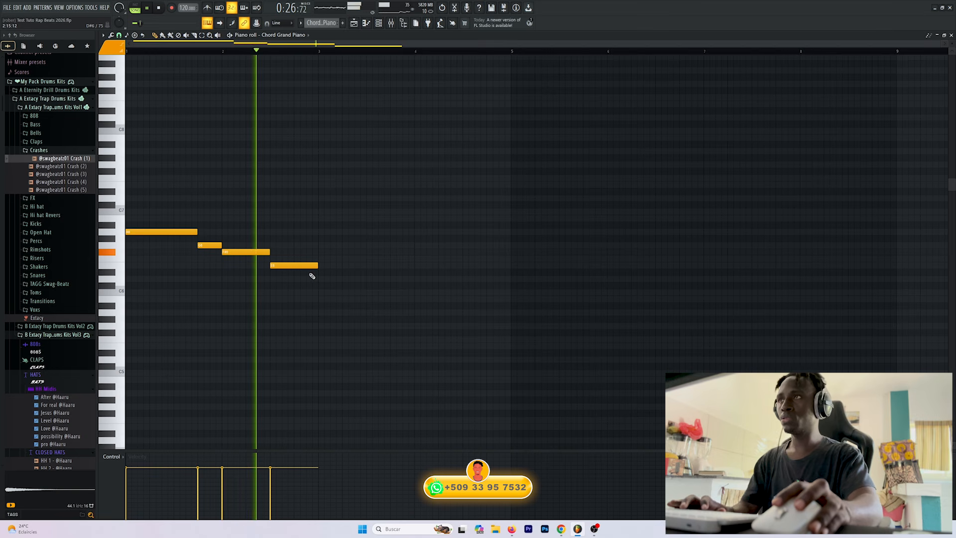
{"action": "key", "text": "space"}
{"action": "left_click", "coordinate": [481, 265]}
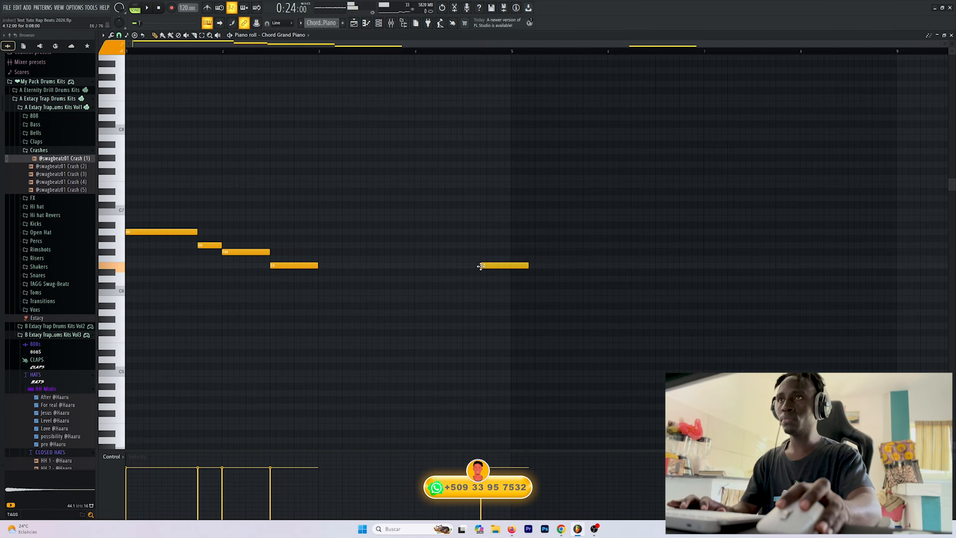
{"action": "left_click_drag", "start_coordinate": [480, 267], "coordinate": [464, 266]}
Step: Add a 12-step B6 note at the start of bar 3 and a 4-step G6 note on its step 13
{"action": "key", "text": "u"}
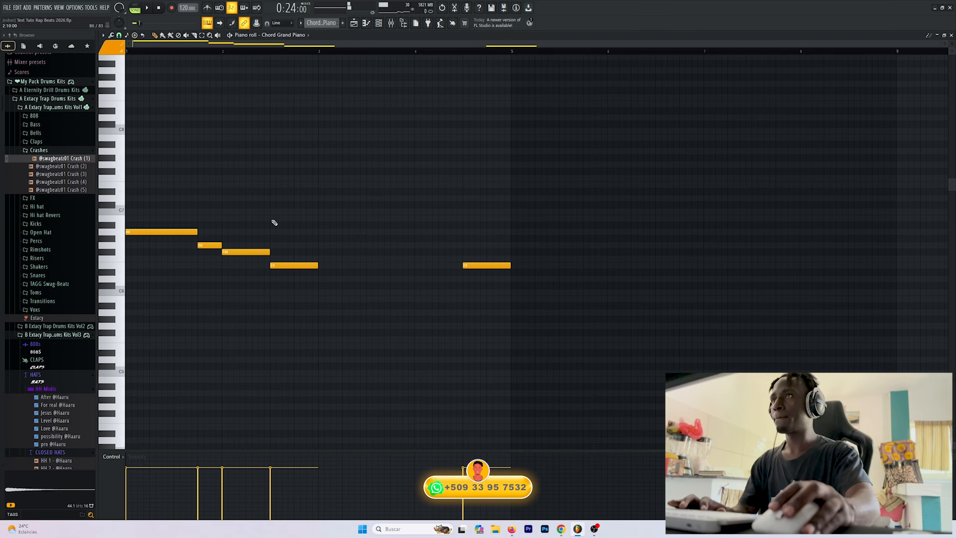
{"action": "left_click", "coordinate": [320, 218]}
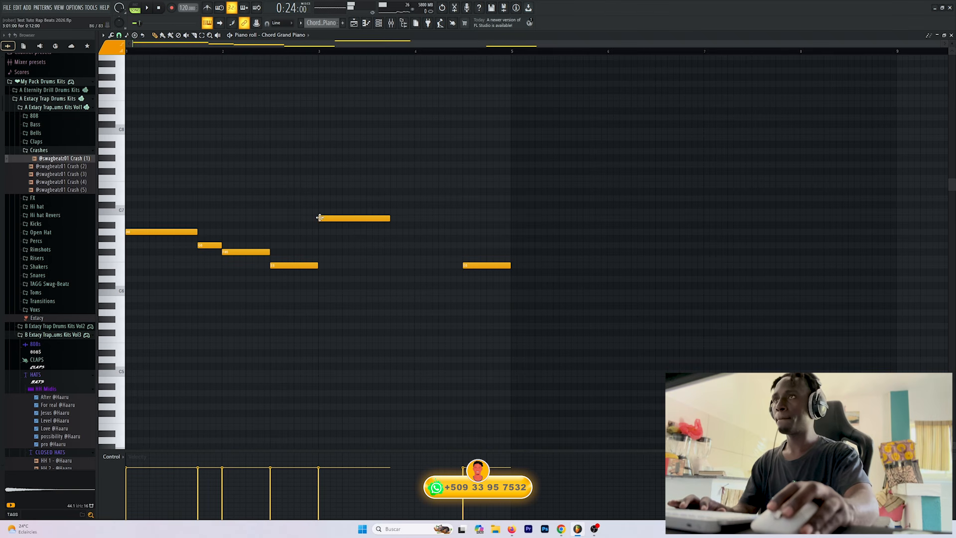
{"action": "key", "text": "space"}
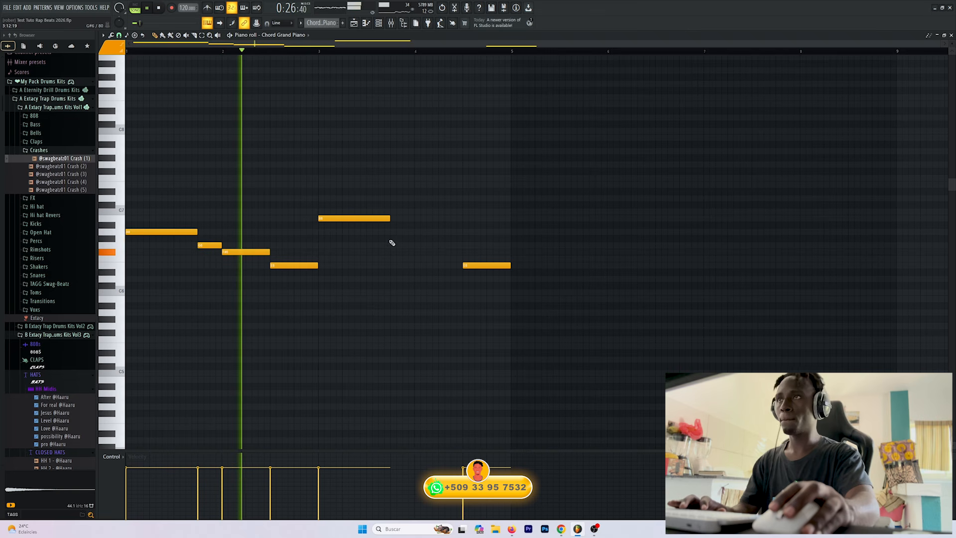
{"action": "left_click", "coordinate": [391, 244]}
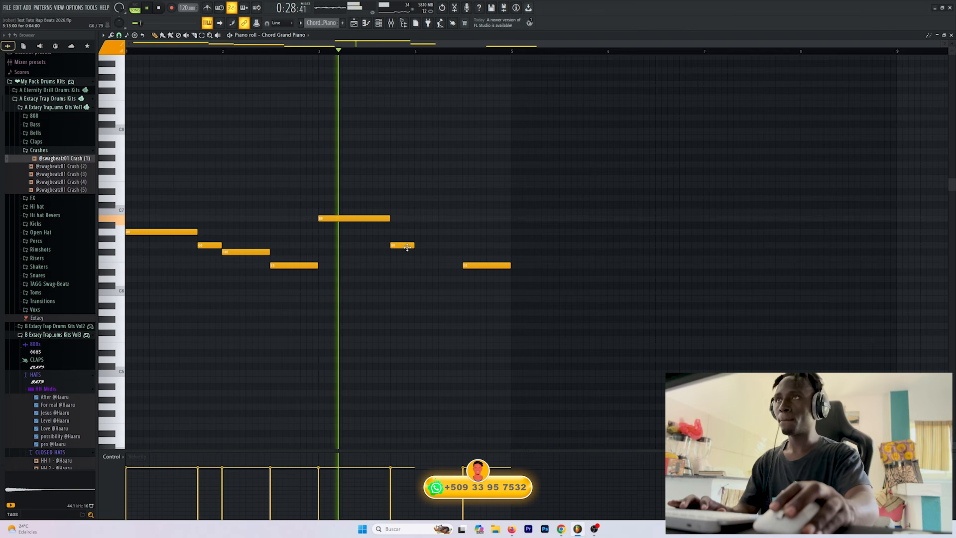
{"action": "key", "text": "space"}
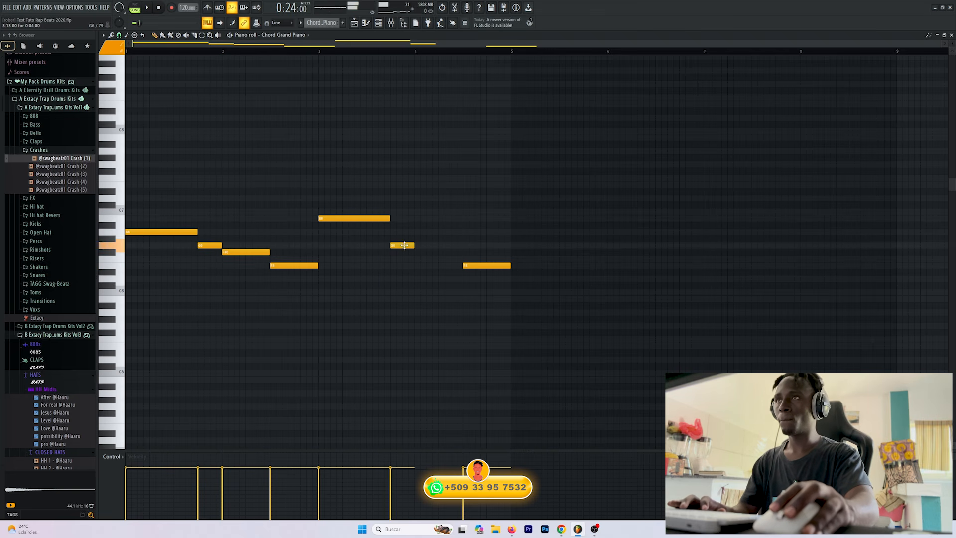
Step: Place an 8-step F#6 note at the start of bar 4 and shorten bar 2's E6 note to 7 steps
{"action": "left_click", "coordinate": [414, 252]}
{"action": "key", "text": "space"}
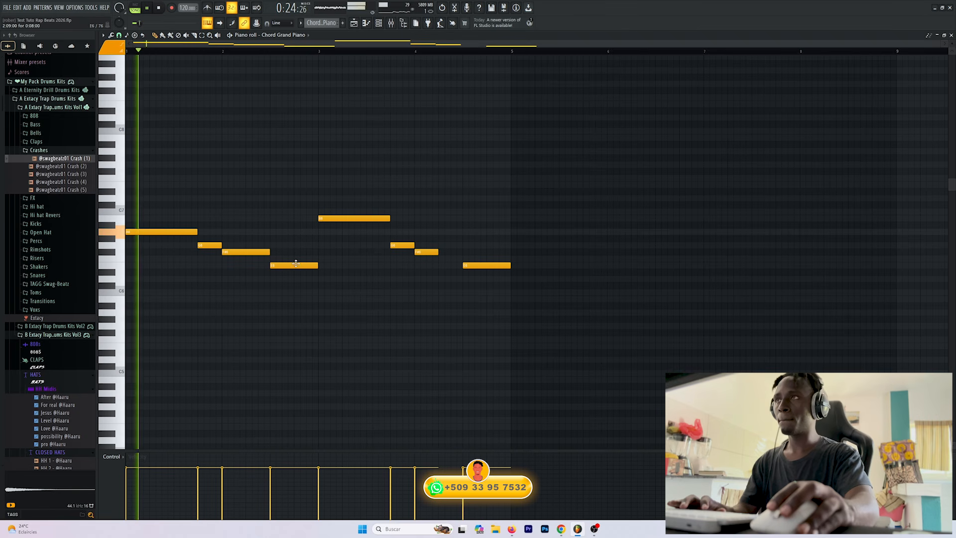
{"action": "left_click_drag", "start_coordinate": [434, 253], "coordinate": [461, 252]}
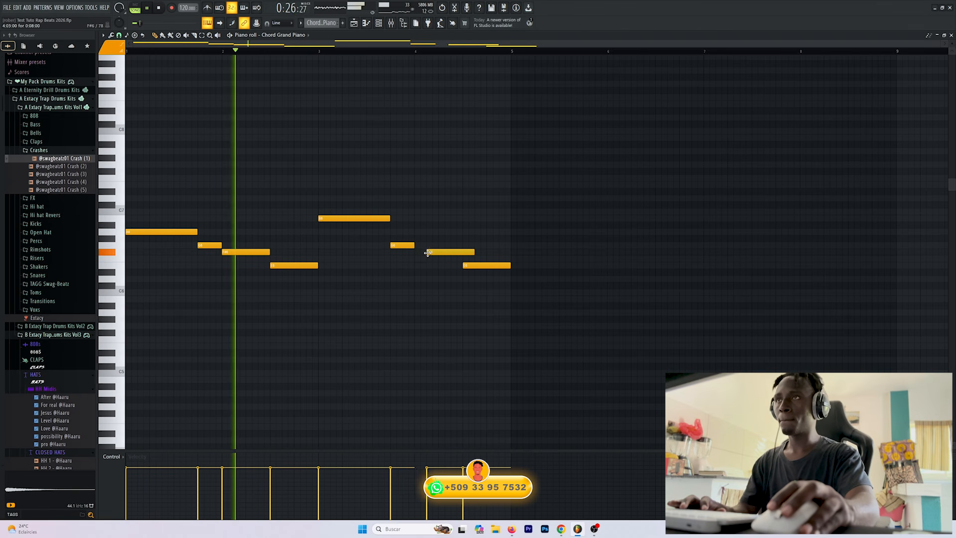
{"action": "key", "text": "space"}
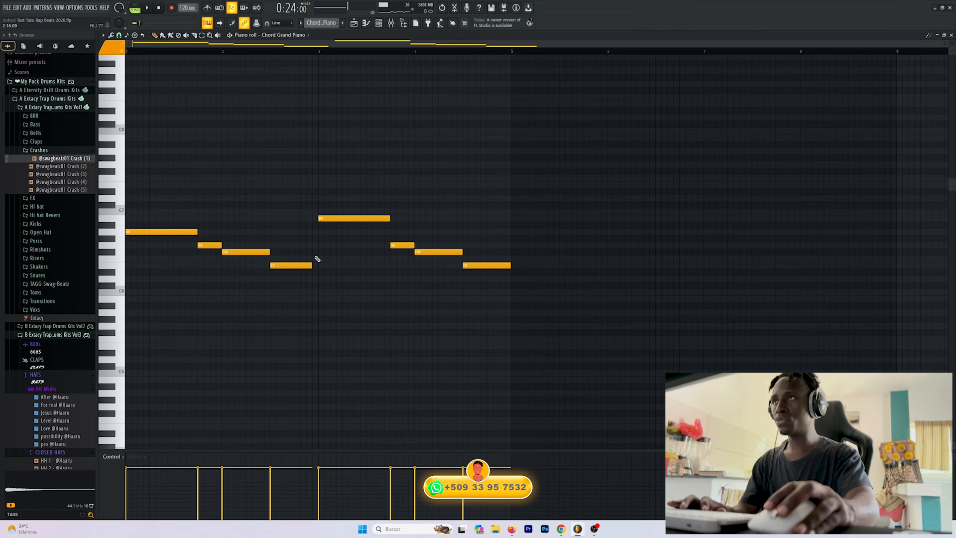
Step: Add a 1-step A6 note on the last step of bar 2 and lower its velocity to about 45% during playback
{"action": "mouse_move", "coordinate": [317, 259]}
{"action": "left_mouse_down"}
{"action": "mouse_move", "coordinate": [310, 232]}
{"action": "mouse_move", "coordinate": [328, 237]}
{"action": "mouse_move", "coordinate": [318, 238]}
{"action": "left_mouse_up"}
{"action": "key", "text": "space"}
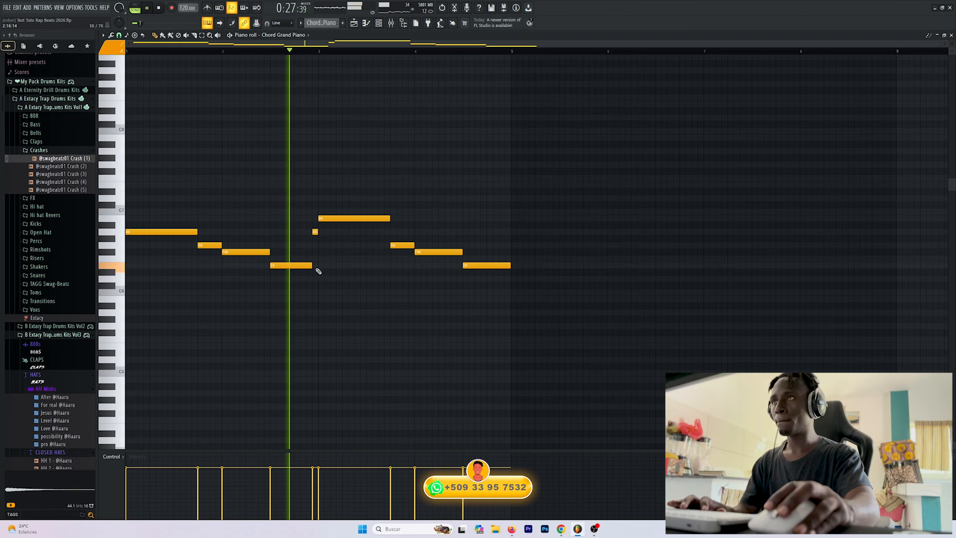
{"action": "key", "text": "space"}
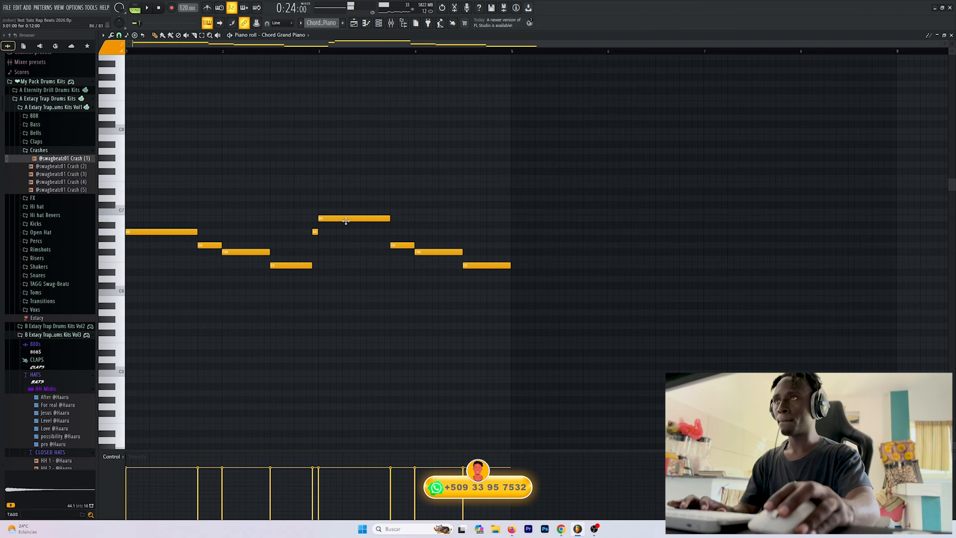
{"action": "key", "text": "space"}
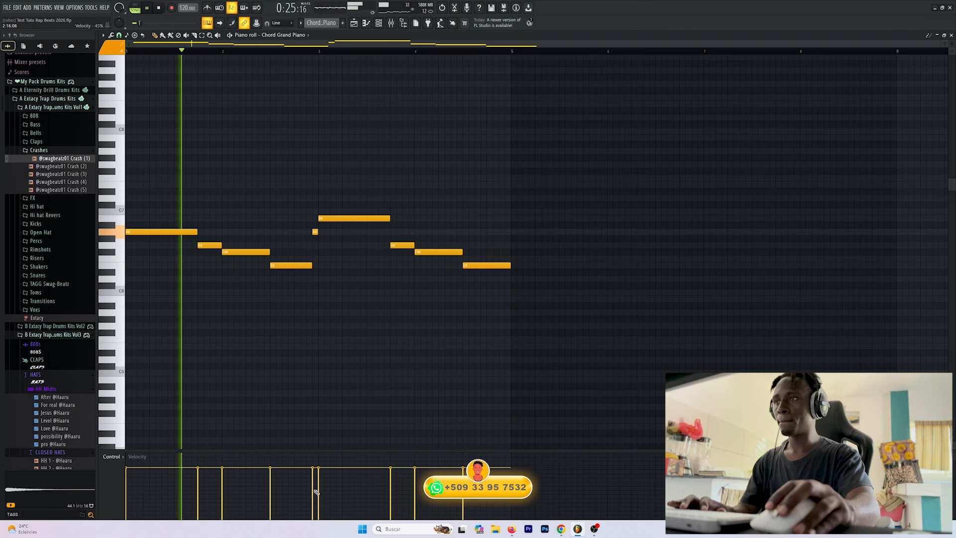
{"action": "left_click_drag", "start_coordinate": [313, 473], "coordinate": [315, 491]}
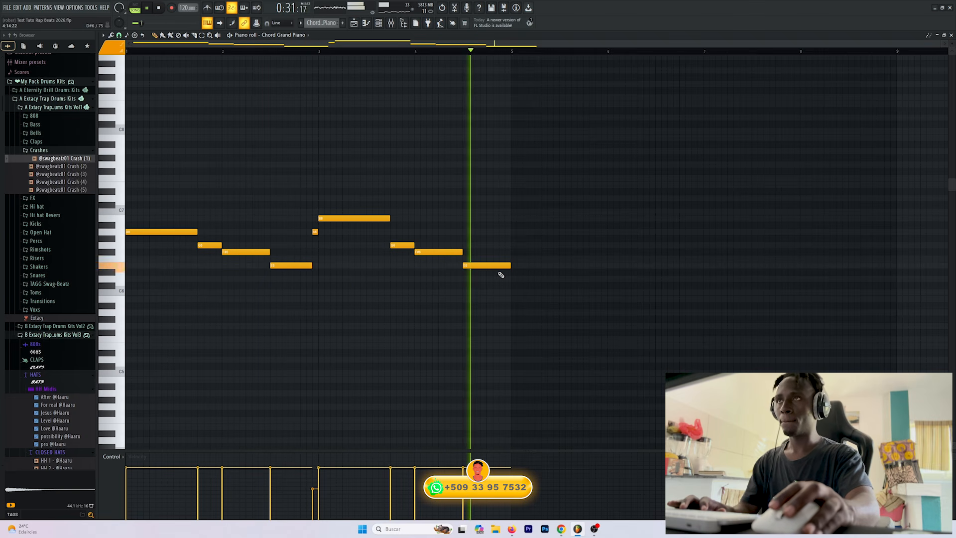
Step: Try raising the short note at the end of bar 3 to A#6 and play back from bar 3
{"action": "key", "text": "space"}
{"action": "left_click_drag", "start_coordinate": [400, 246], "coordinate": [399, 226]}
{"action": "key", "text": "space"}
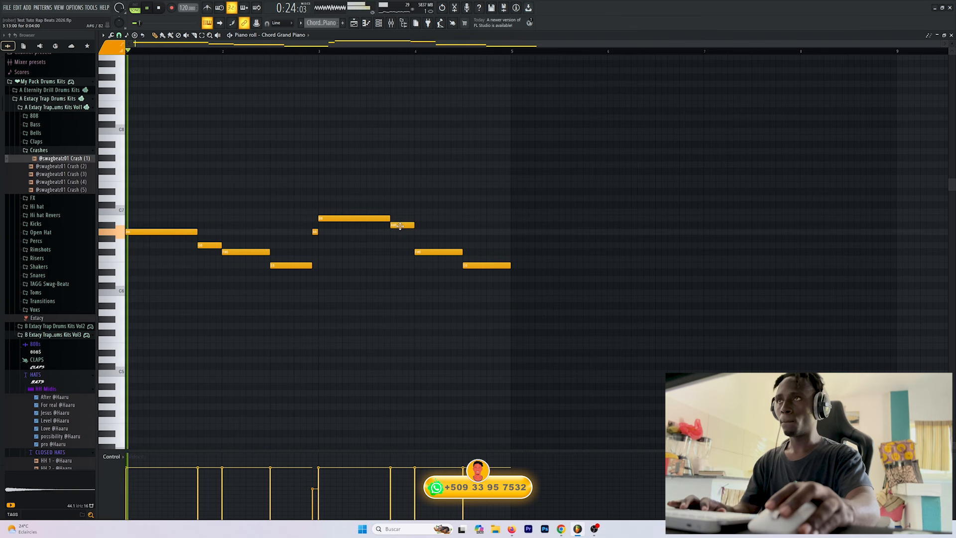
{"action": "left_click", "coordinate": [323, 50]}
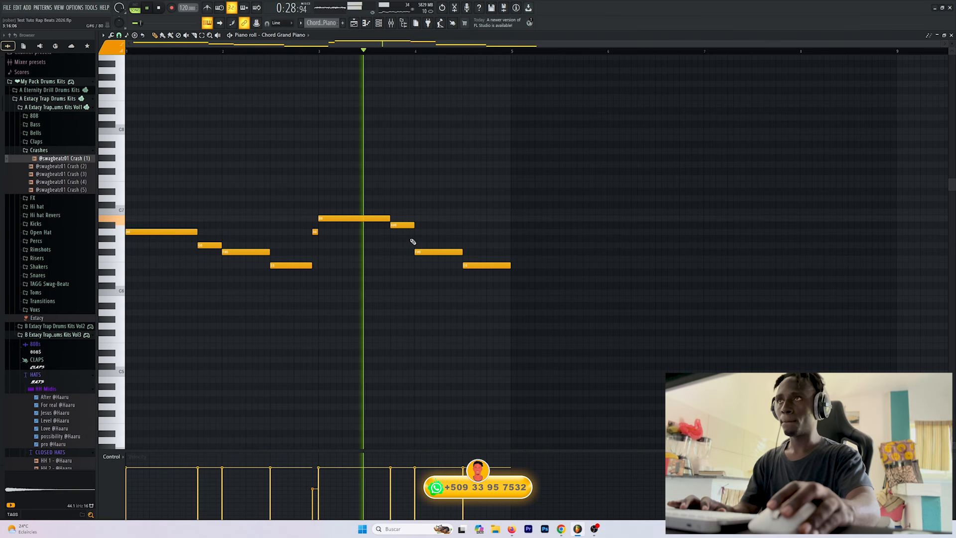
Step: Return the short note at the end of bar 3 to G6 and play the phrase back
{"action": "key", "text": "space"}
{"action": "left_click", "coordinate": [399, 227]}
{"action": "left_click_drag", "start_coordinate": [400, 227], "coordinate": [400, 251]}
{"action": "key", "text": "space"}
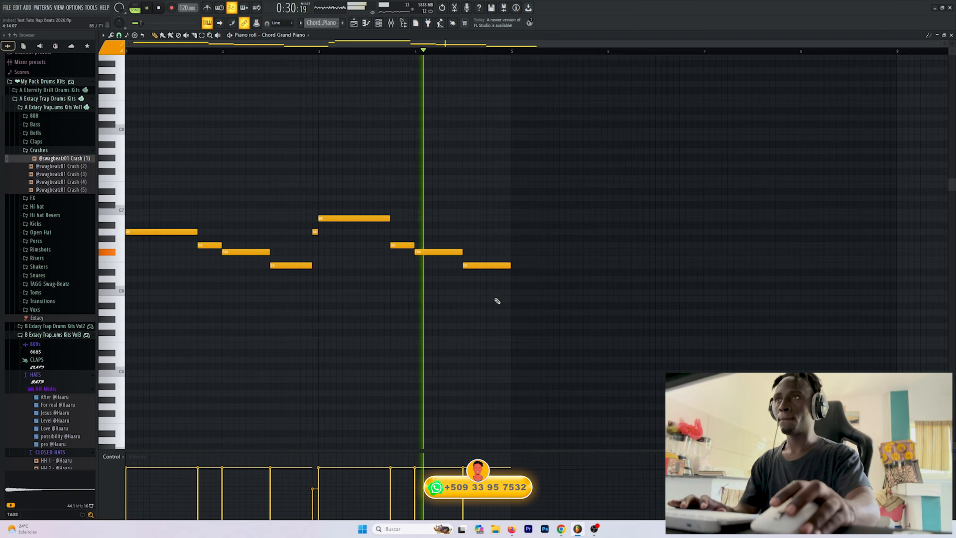
{"action": "key", "text": "space"}
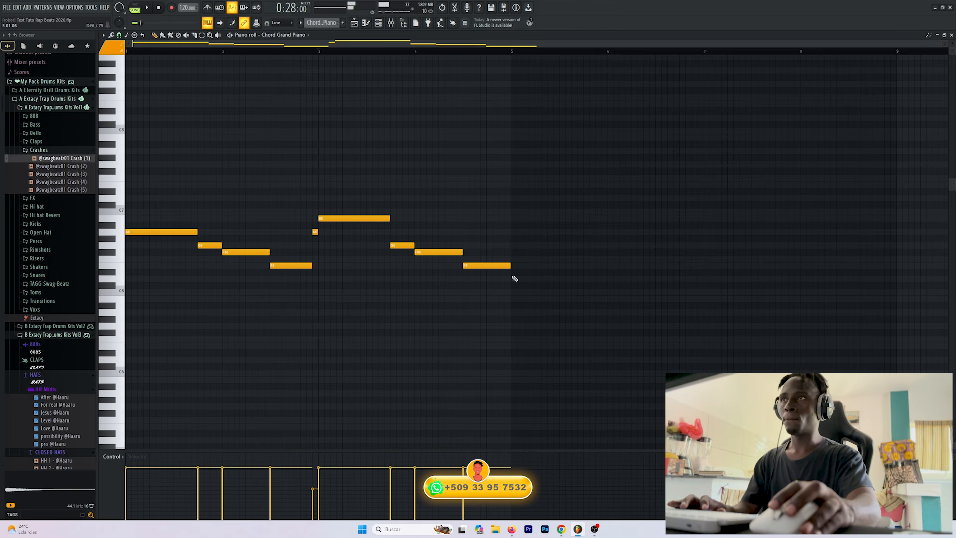
Step: Move the Chord Grand Piano clip on track 10 to the verse at bar 29, repeat it at bar 33, and start playback
{"action": "left_click", "coordinate": [379, 26]}
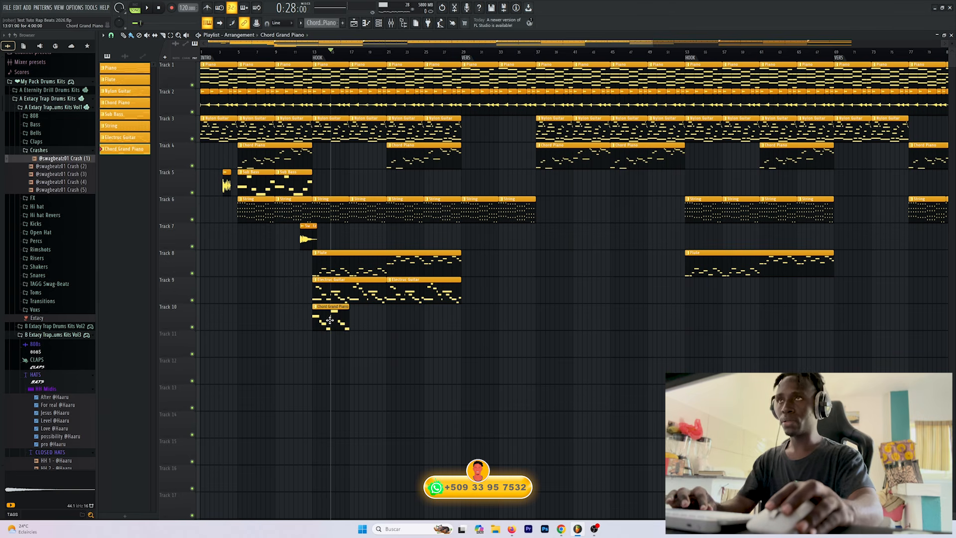
{"action": "left_click_drag", "start_coordinate": [327, 321], "coordinate": [477, 321]}
{"action": "left_click", "coordinate": [441, 58]}
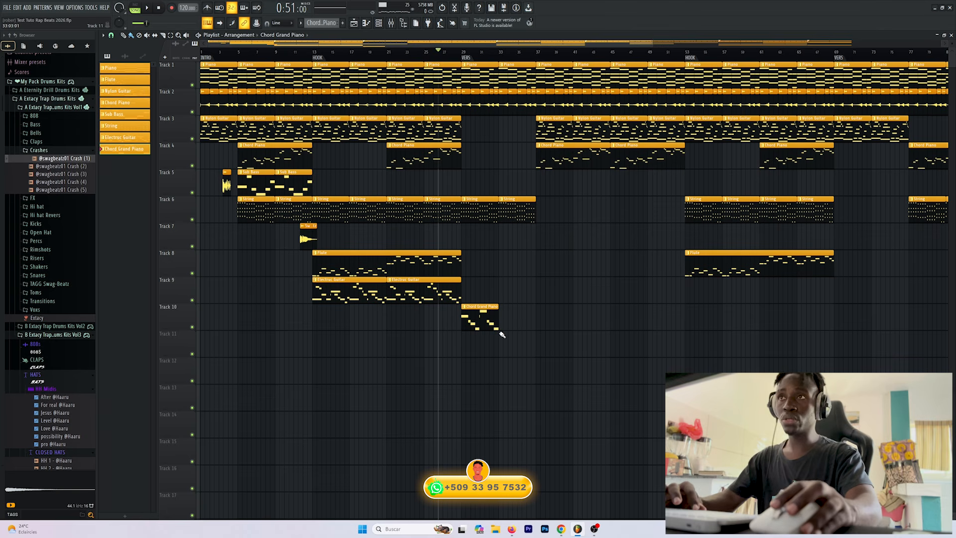
{"action": "key", "text": "space"}
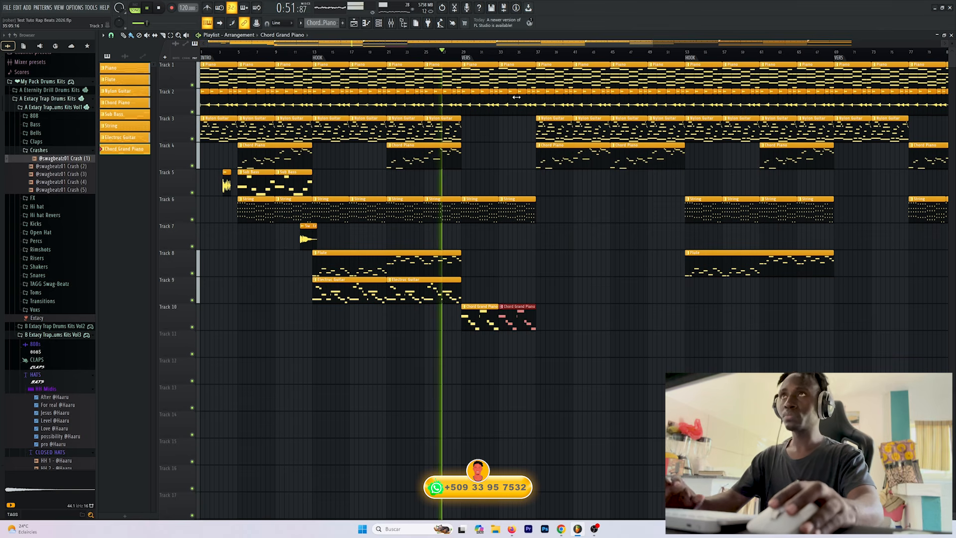
Step: Lower the Chord Grand Piano's mixer volume to -7.1 dB during playback
{"action": "left_click", "coordinate": [392, 24]}
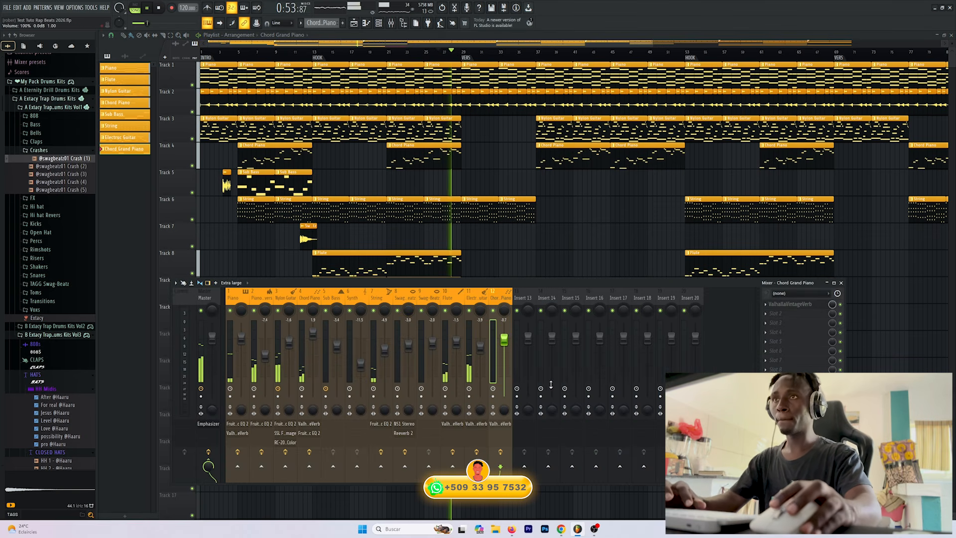
{"action": "left_click_drag", "start_coordinate": [504, 345], "coordinate": [504, 352]}
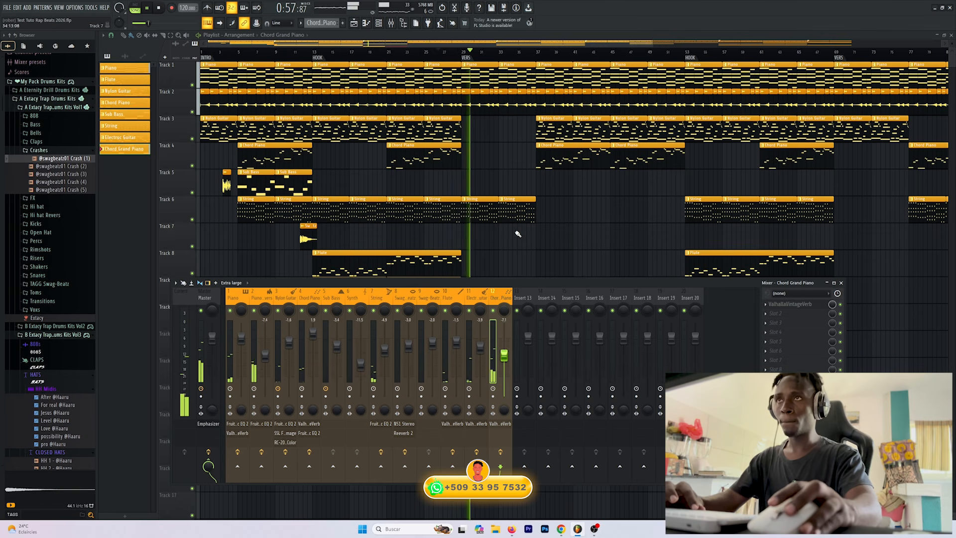
{"action": "key", "text": "F9"}
Step: Transpose all Chord Grand Piano notes up one octave in the piano roll and play the result
{"action": "key", "text": "F7"}
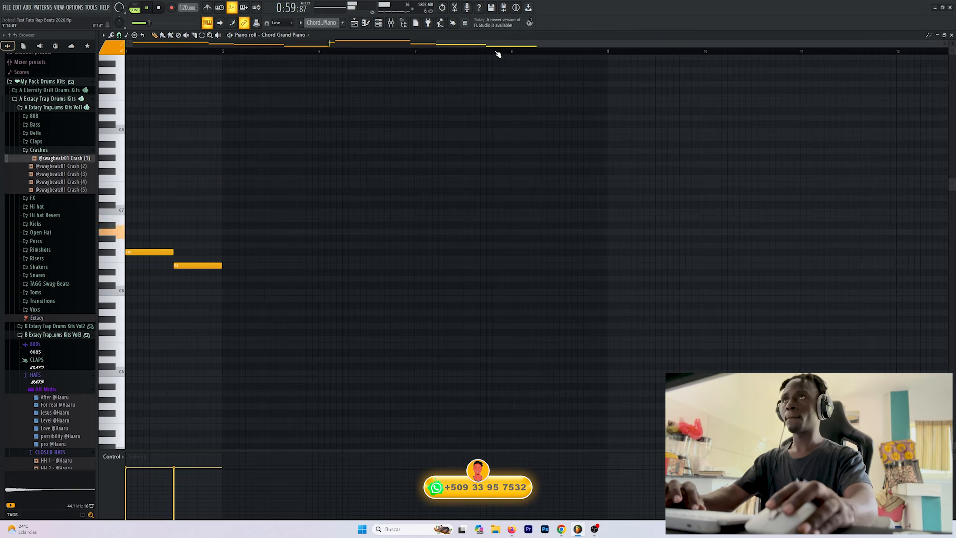
{"action": "left_click_drag", "start_coordinate": [498, 49], "coordinate": [1, 69]}
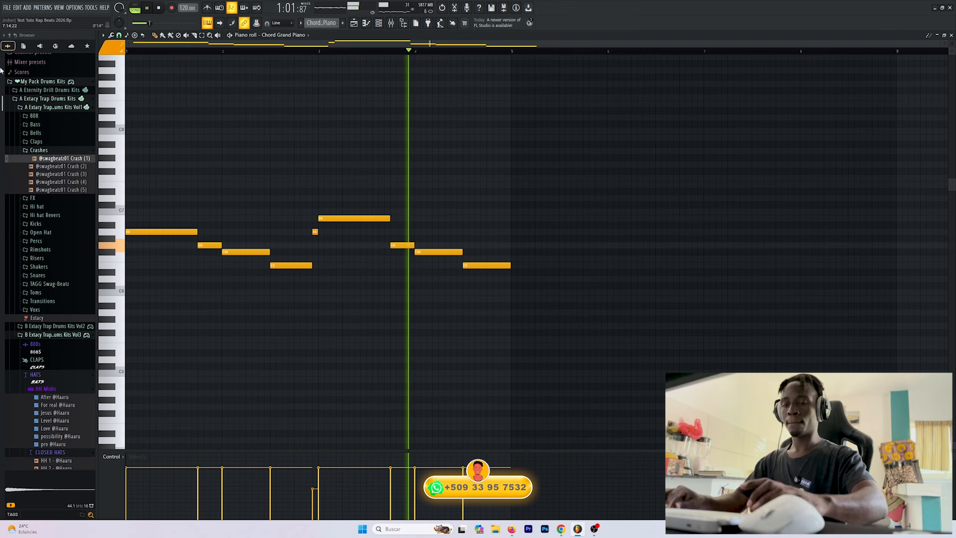
{"action": "key", "text": "space"}
{"action": "key", "text": "ctrl+Up"}
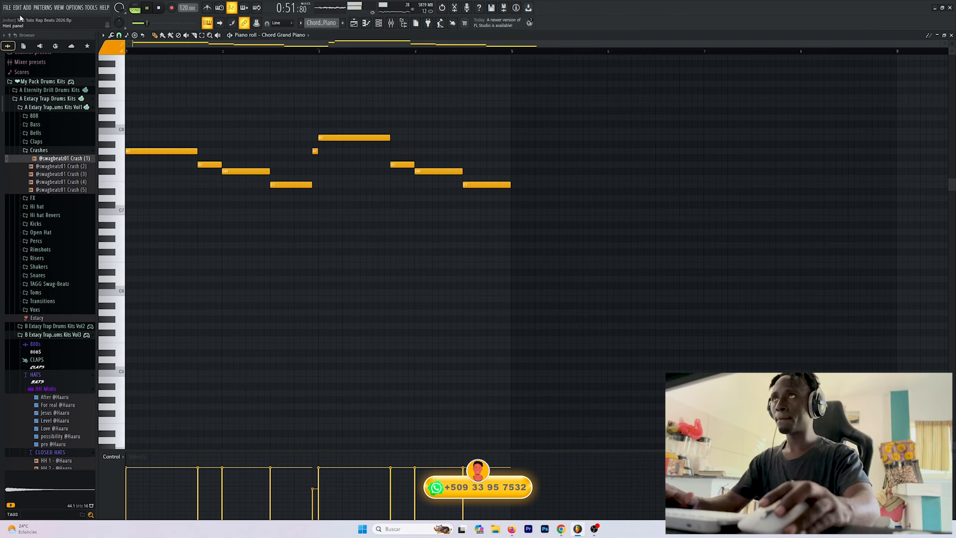
{"action": "key", "text": "space"}
Step: Set the Chord Grand Piano's mixer volume to -1.0 dB and its ValhallaVintageVerb to 33.6% mix and 100 Hz low cut
{"action": "left_click", "coordinate": [378, 23]}
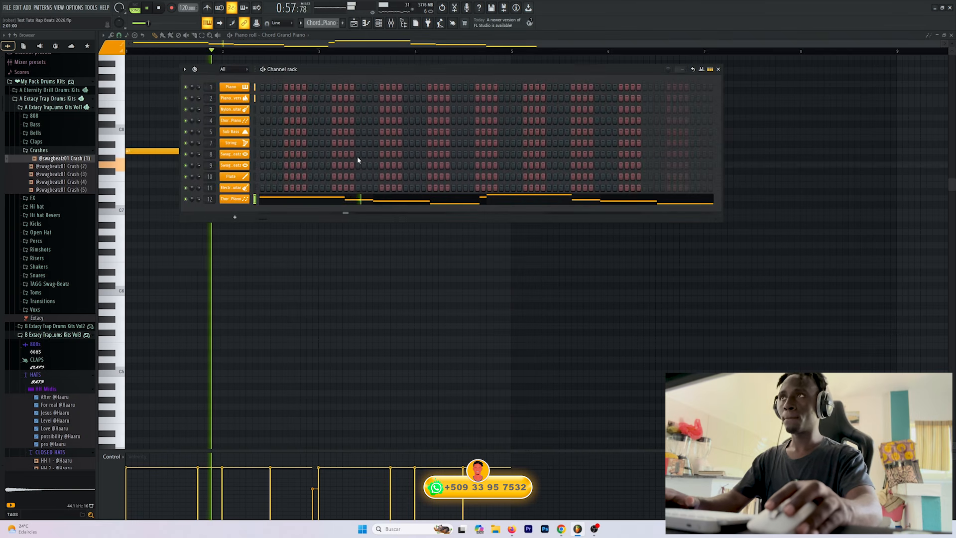
{"action": "key", "text": "F9"}
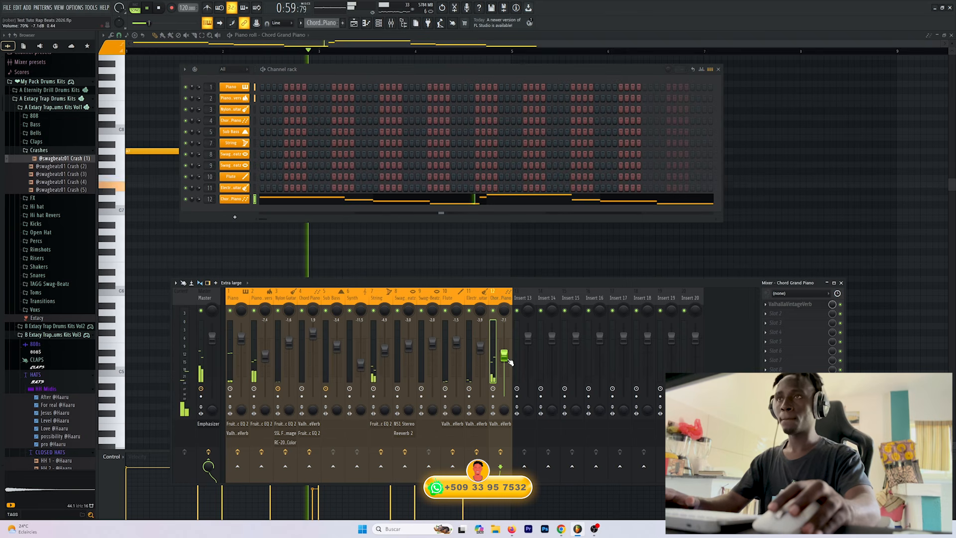
{"action": "left_click_drag", "start_coordinate": [508, 359], "coordinate": [503, 345]}
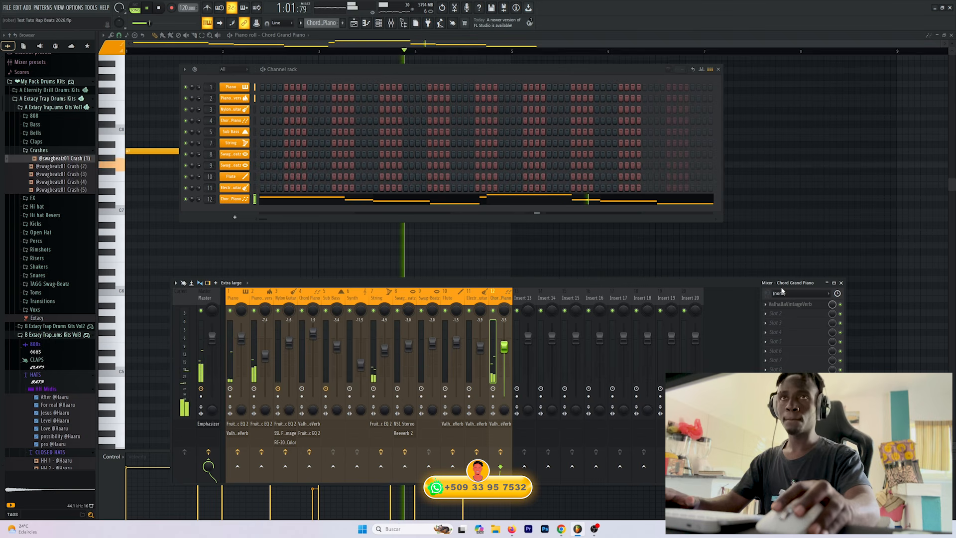
{"action": "left_click", "coordinate": [793, 304]}
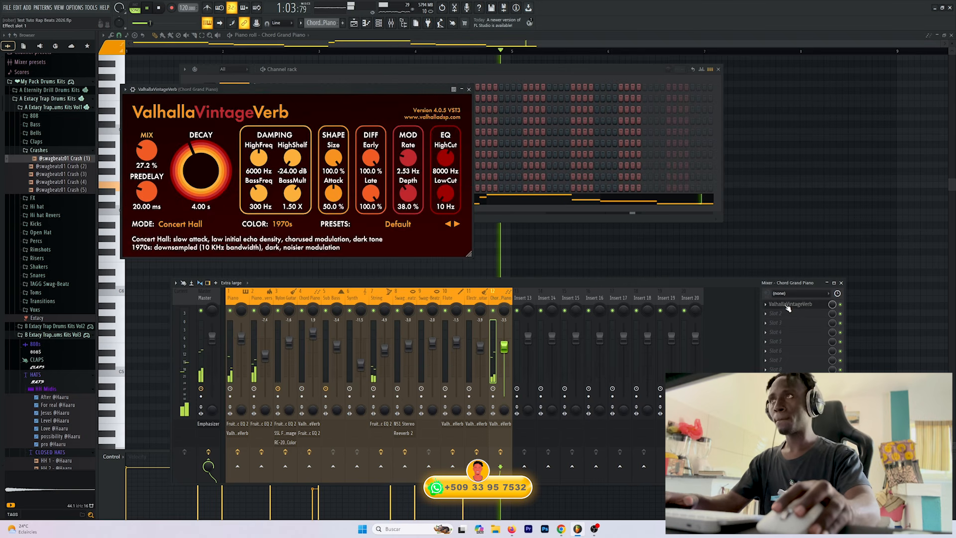
{"action": "key", "text": "space"}
{"action": "left_click_drag", "start_coordinate": [149, 154], "coordinate": [147, 156]}
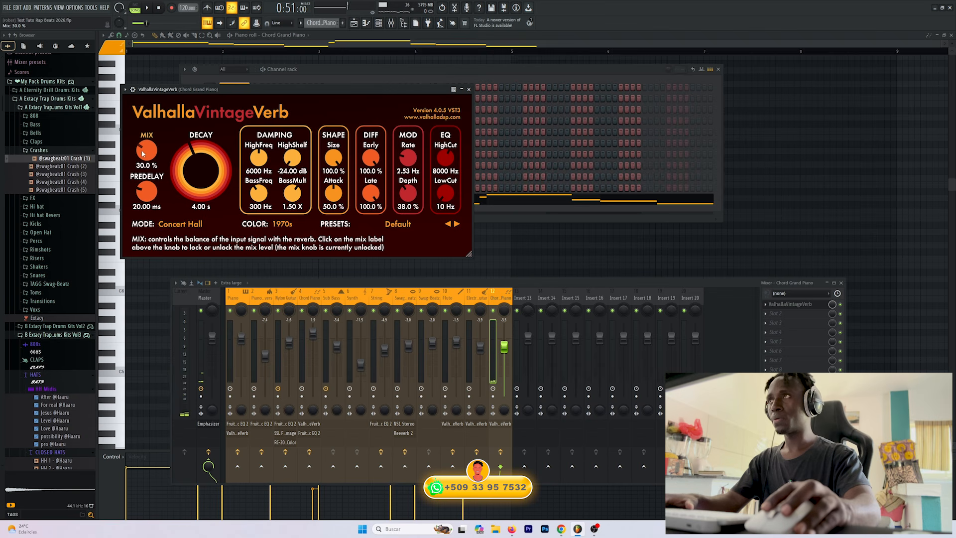
{"action": "left_click_drag", "start_coordinate": [143, 151], "coordinate": [143, 150]}
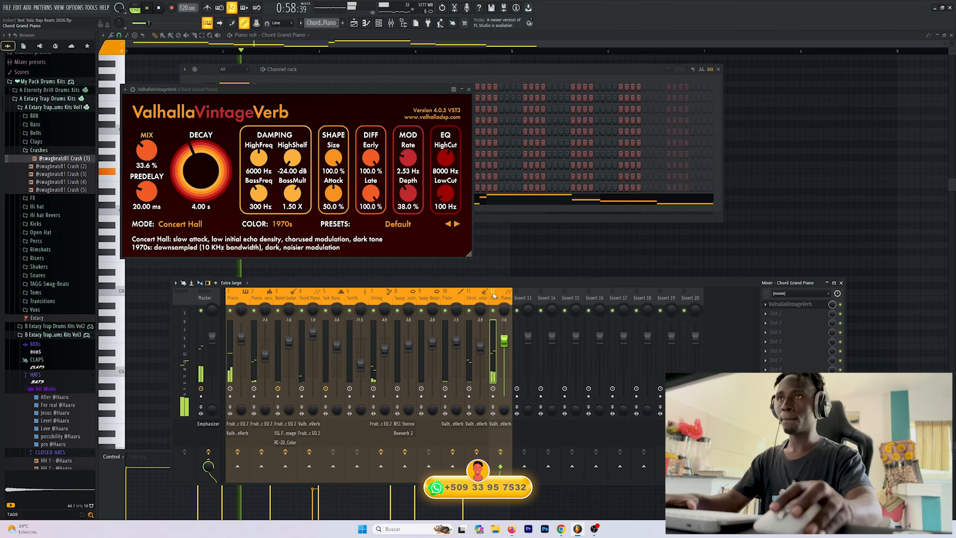
Step: Add PanMan to the Chord Grand Piano's second effect slot and load the 2 BarWideSlow MIDI preset
{"action": "left_click", "coordinate": [787, 315]}
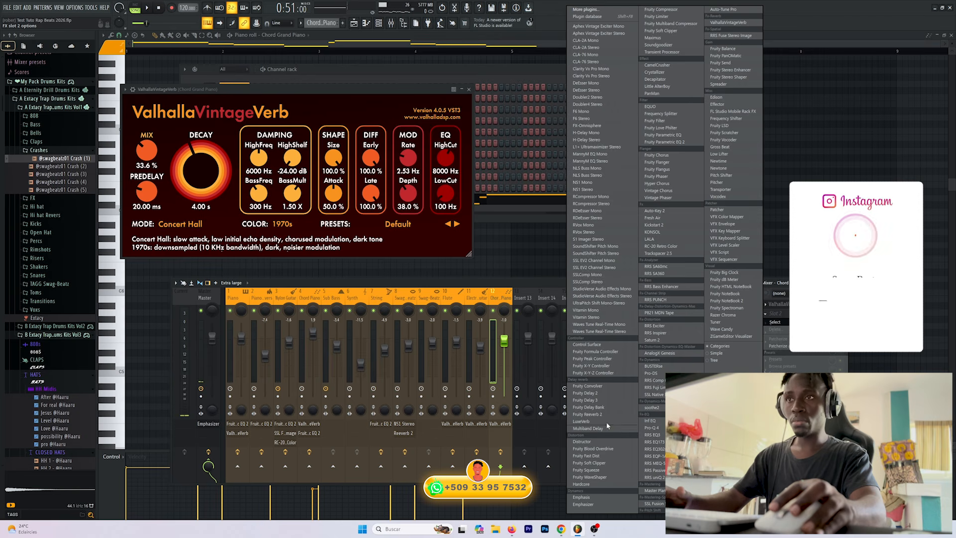
{"action": "left_click", "coordinate": [659, 94]}
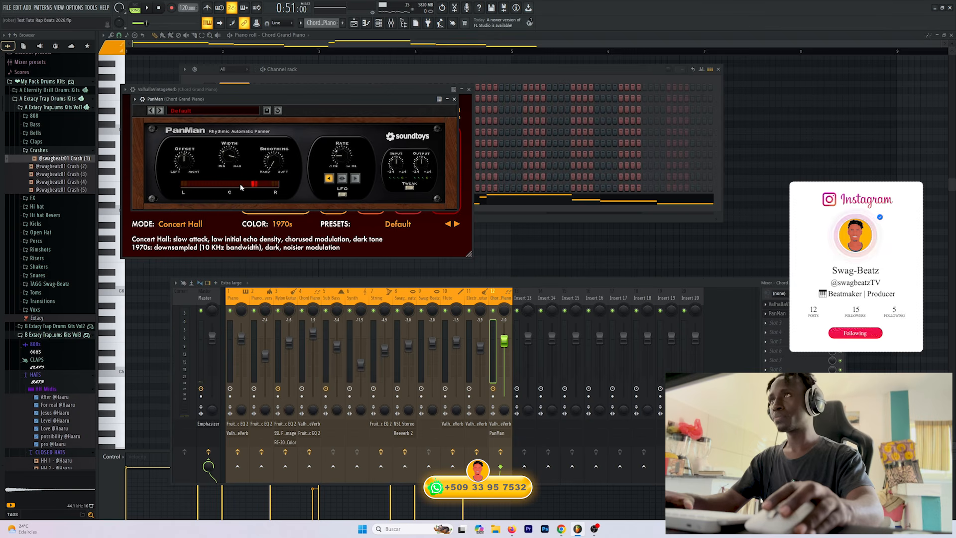
{"action": "left_click", "coordinate": [164, 110]}
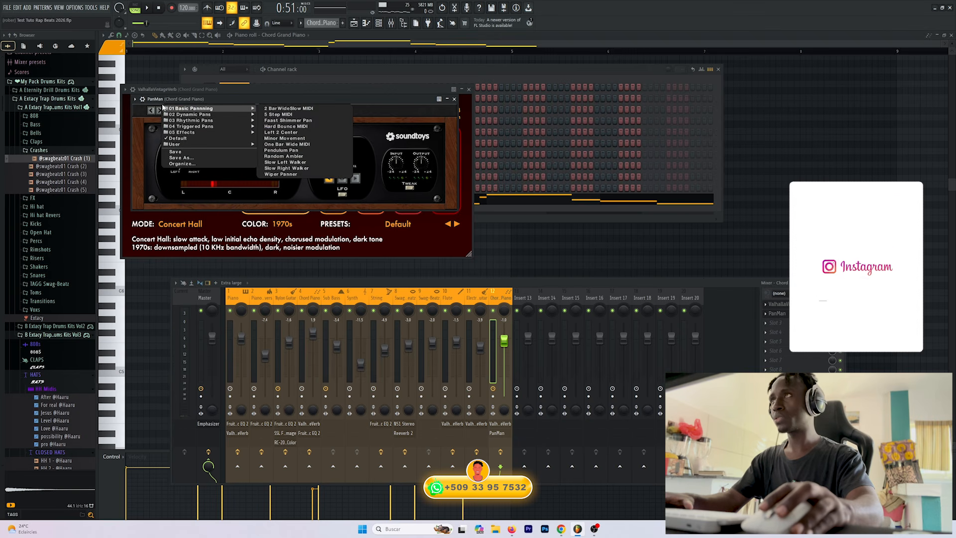
{"action": "left_click", "coordinate": [159, 110]}
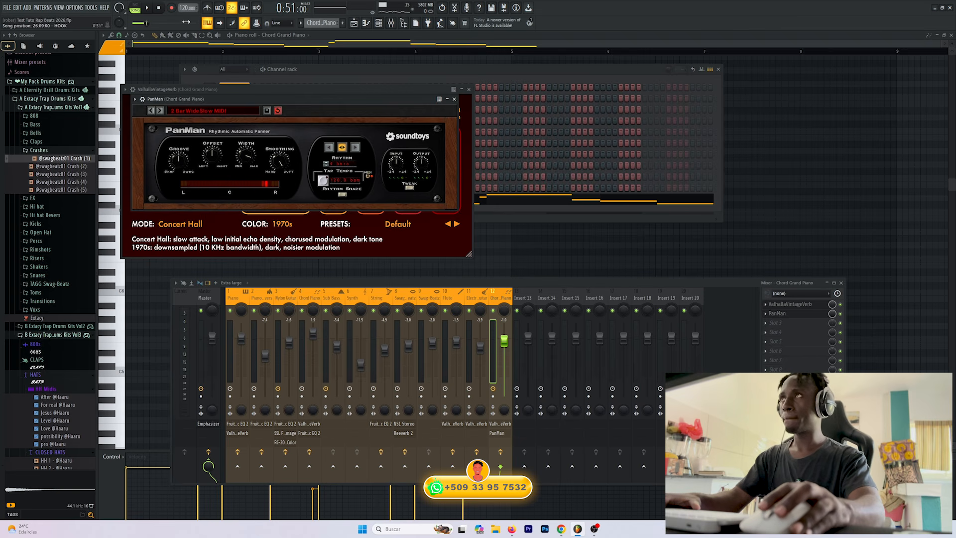
Step: Play the arrangement through the first verse's Chord Grand Piano clips, and audition the section from bar 37
{"action": "left_click", "coordinate": [354, 23]}
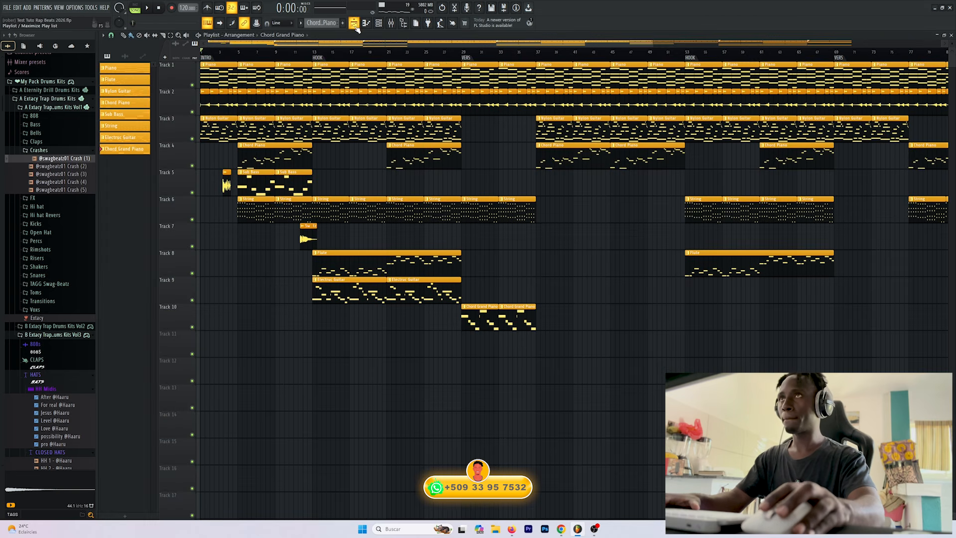
{"action": "key", "text": "space"}
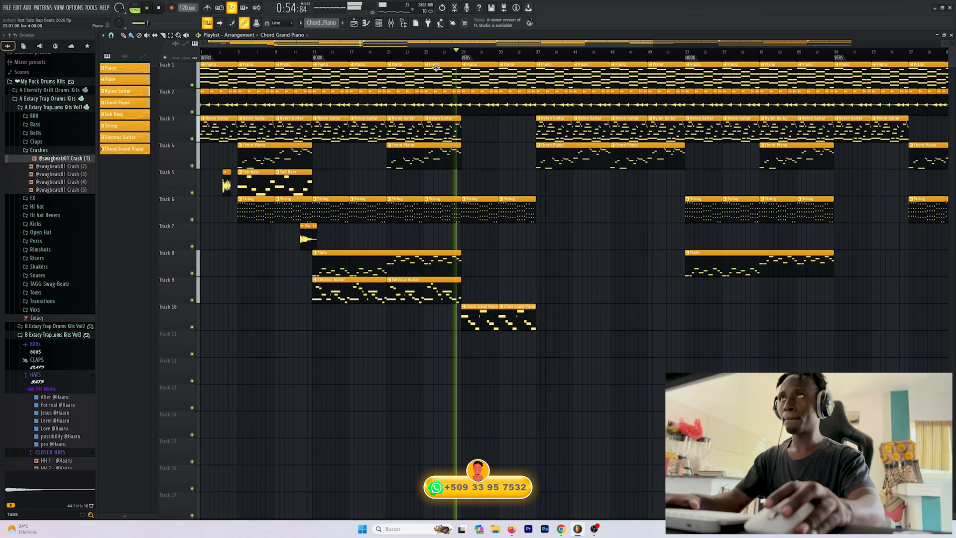
{"action": "left_click", "coordinate": [391, 24]}
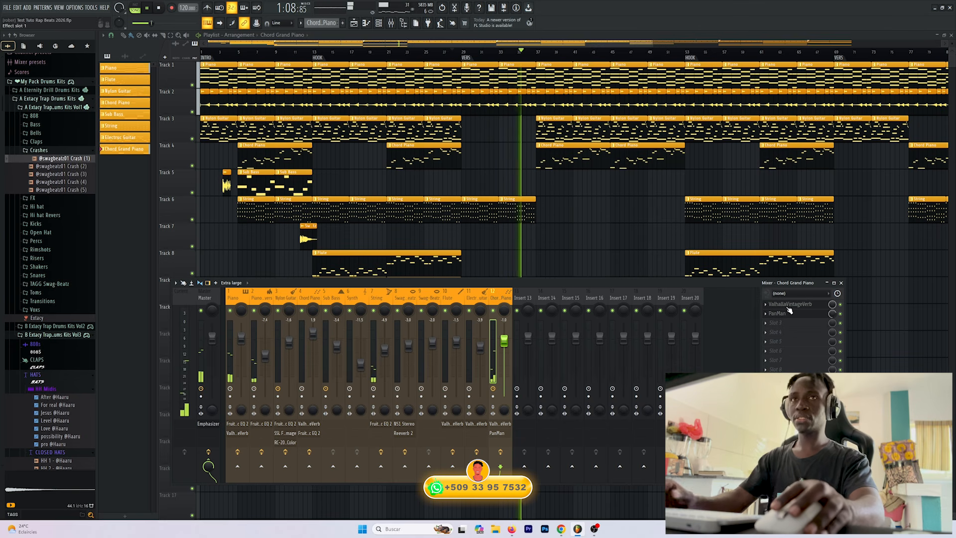
{"action": "key", "text": "F9"}
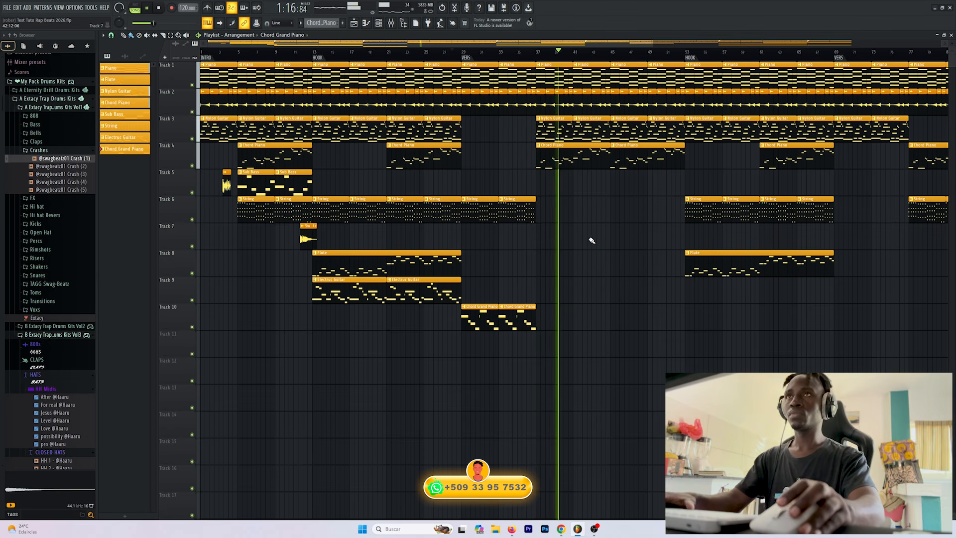
{"action": "key", "text": "space"}
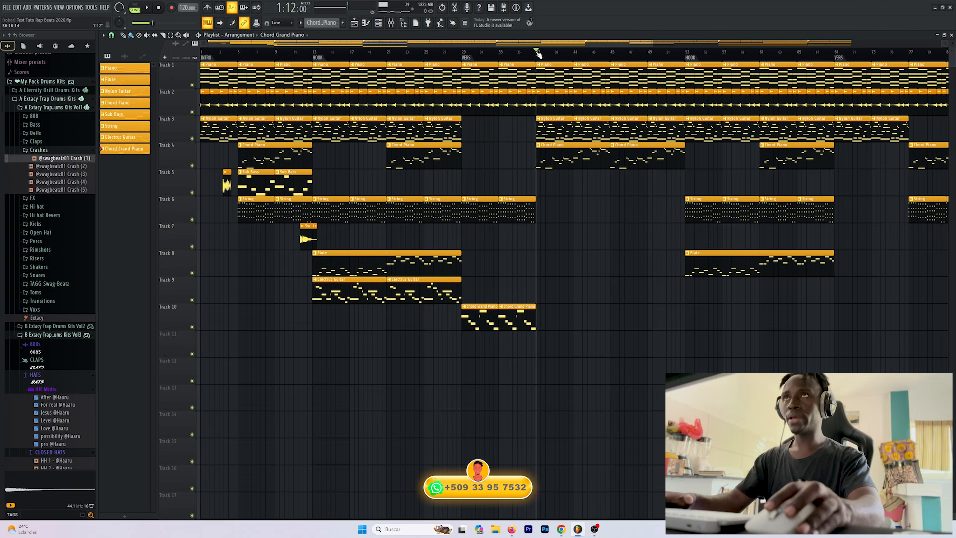
{"action": "key", "text": "space"}
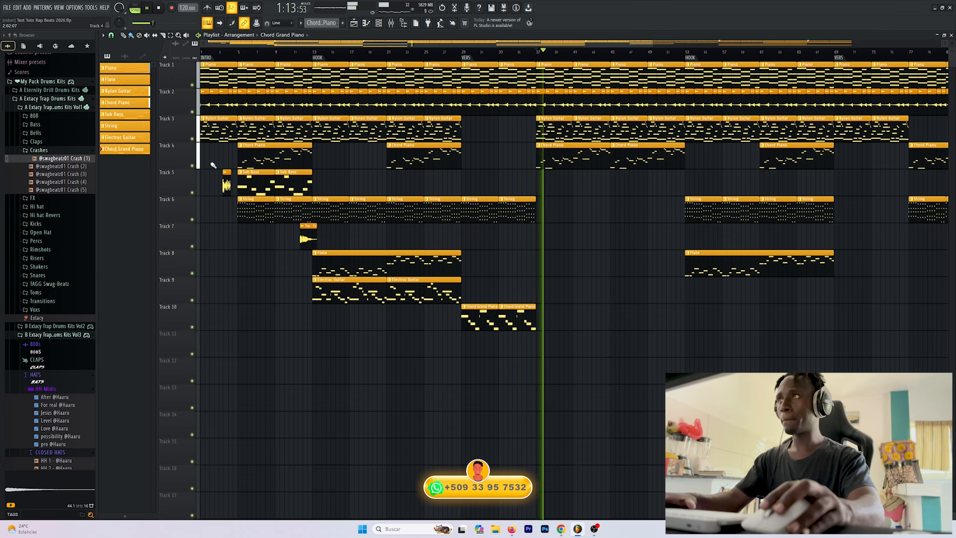
{"action": "key", "text": "space"}
Step: Solo track 4, enable track 10 alongside it, and play both piano parts from bar 35
{"action": "right_click", "coordinate": [192, 165]}
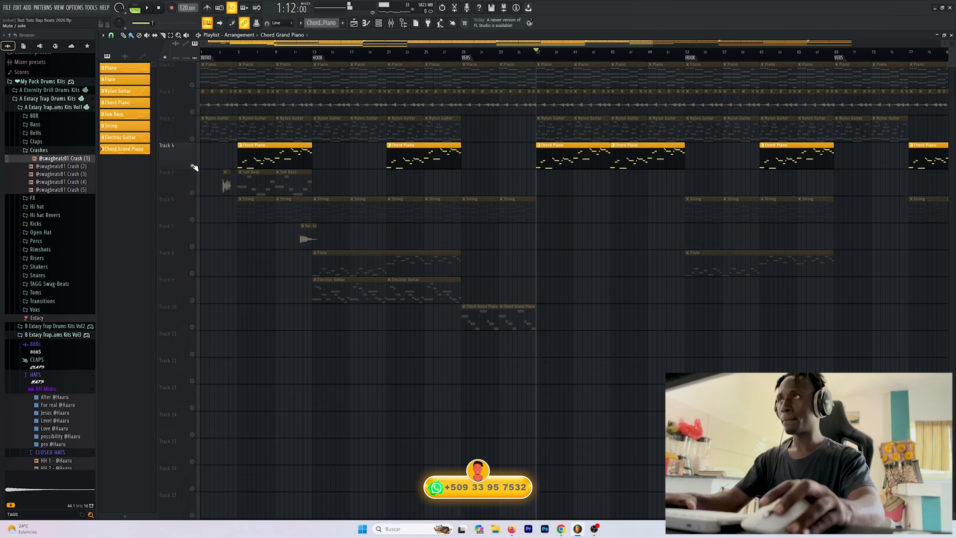
{"action": "left_click", "coordinate": [193, 327]}
{"action": "scroll", "coordinate": [719, 69], "scroll_direction": "right", "scroll_amount": 4}
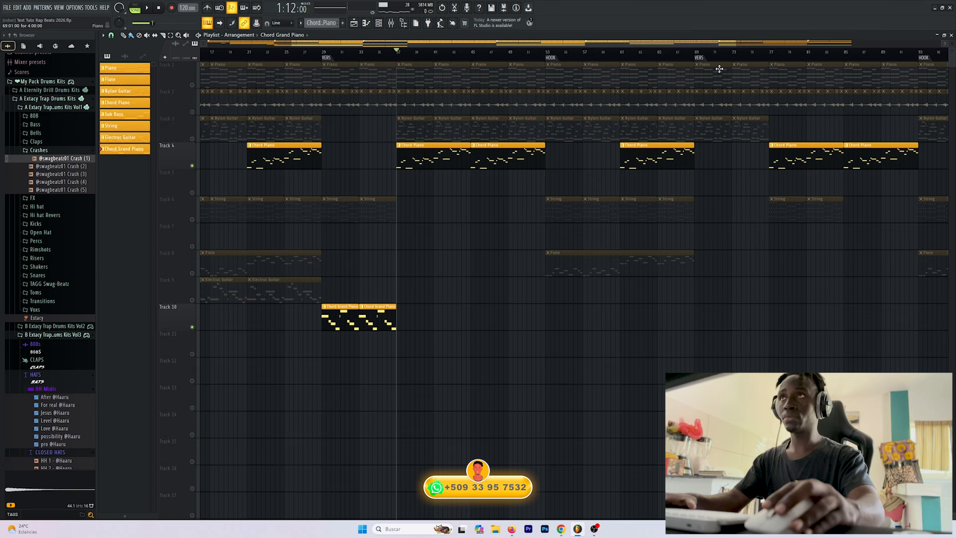
{"action": "left_click", "coordinate": [378, 51]}
{"action": "key", "text": "space"}
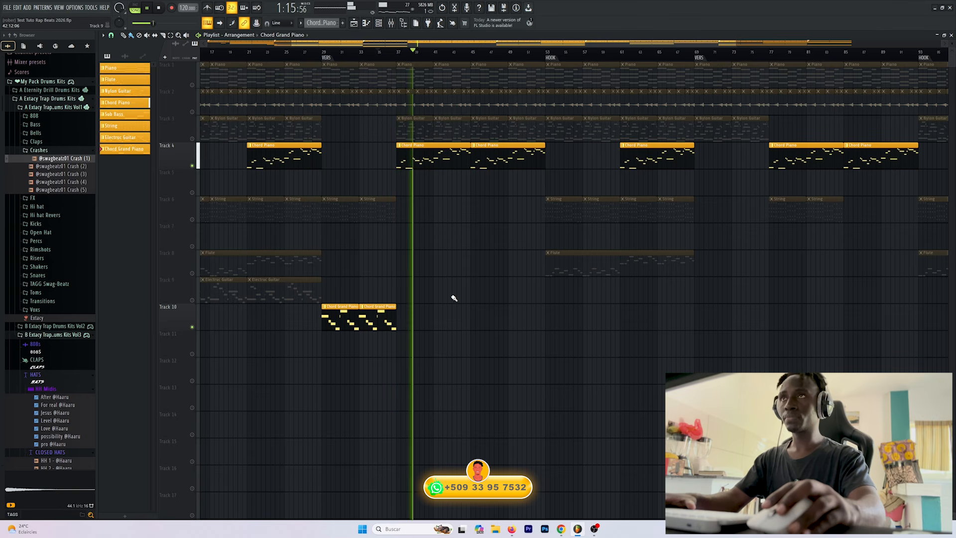
{"action": "key", "text": "space"}
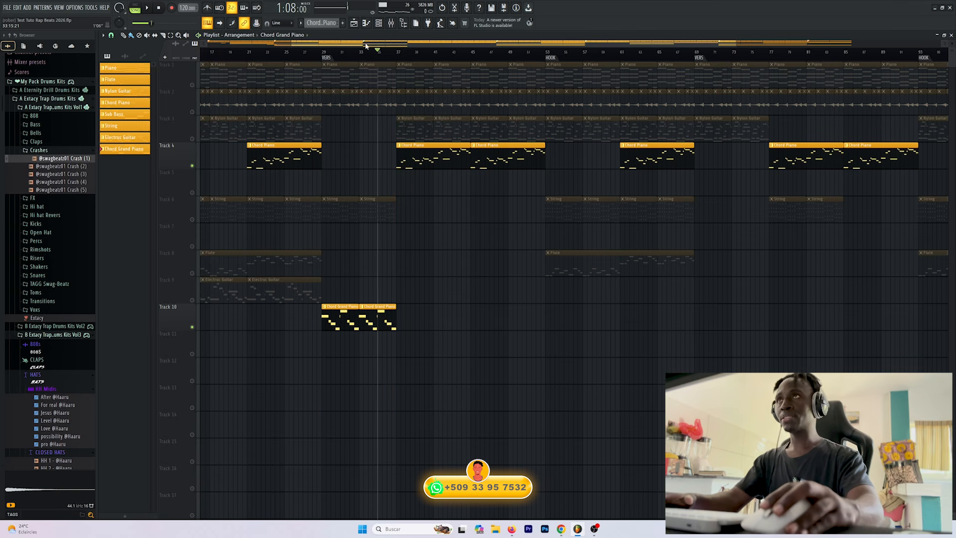
Step: Copy the pair of Chord Grand Piano clips on track 10 to bars 13, 53, 69 and 93
{"action": "left_click_drag", "start_coordinate": [366, 46], "coordinate": [178, 54]}
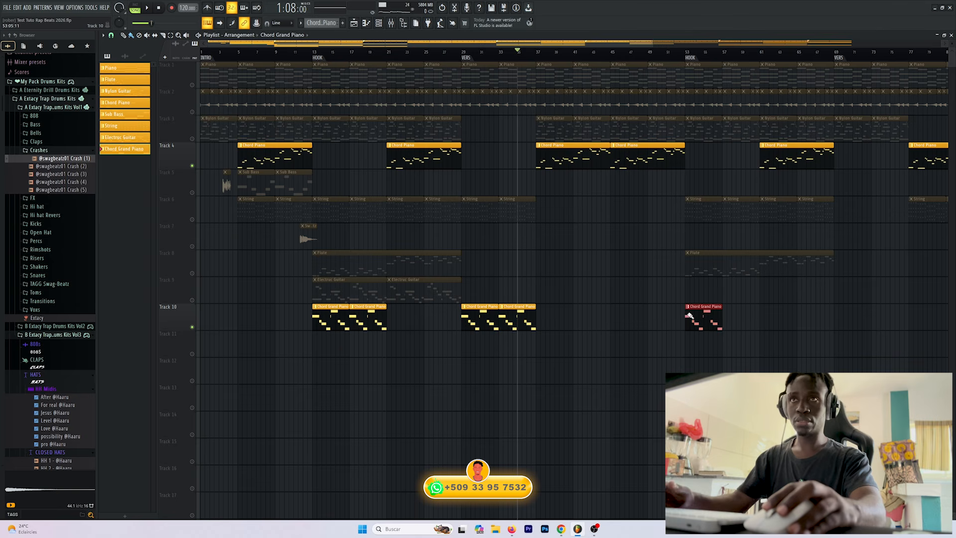
{"action": "left_click_drag", "start_coordinate": [836, 311], "coordinate": [910, 310]}
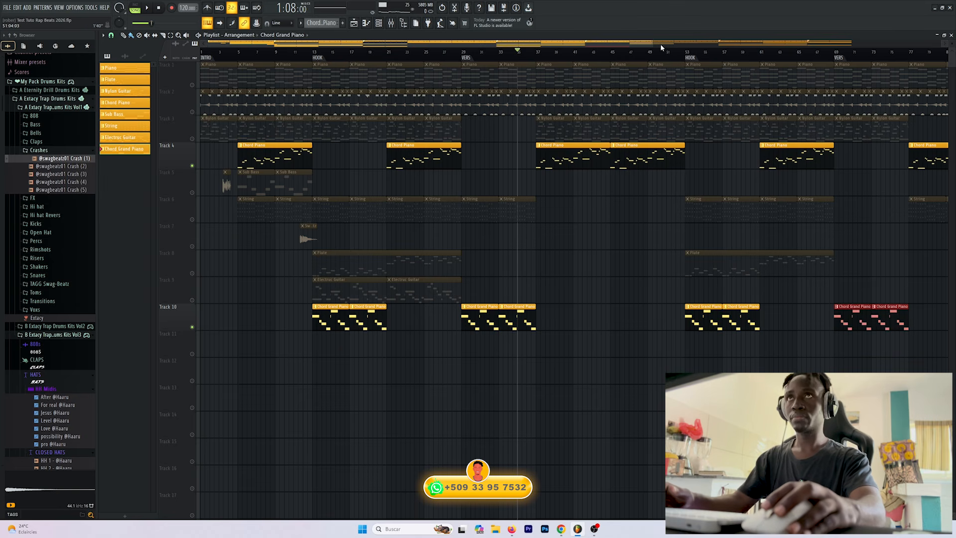
{"action": "left_click_drag", "start_coordinate": [653, 44], "coordinate": [876, 45]}
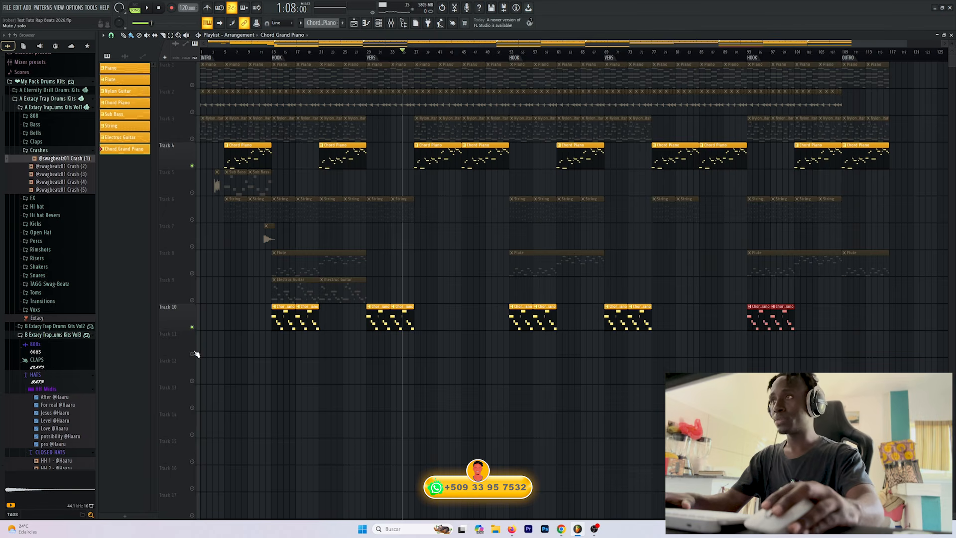
Step: Bring all tracks back into playback and add Fruity Parametric EQ 2 to the Chord Grand Piano's third effect slot
{"action": "right_click", "coordinate": [192, 327]}
{"action": "key", "text": "space"}
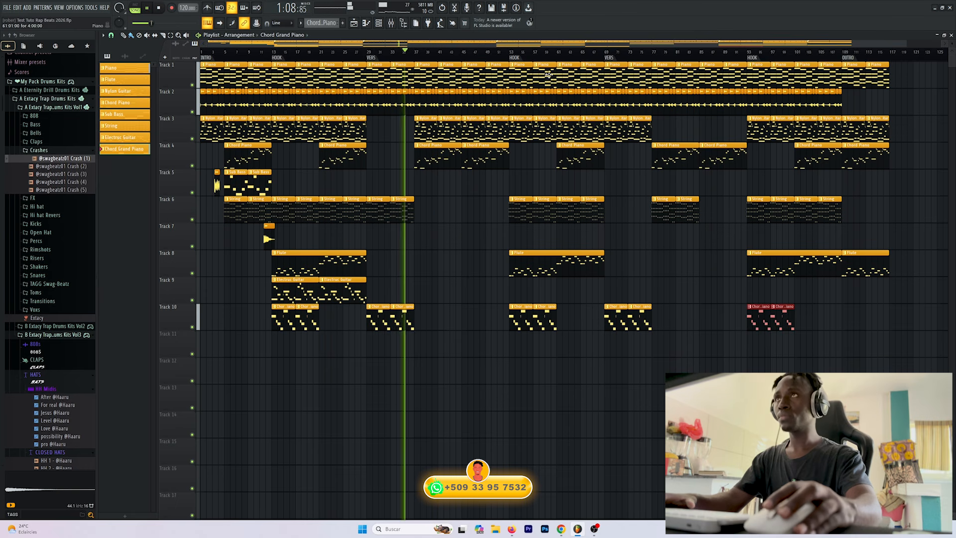
{"action": "left_click", "coordinate": [390, 23]}
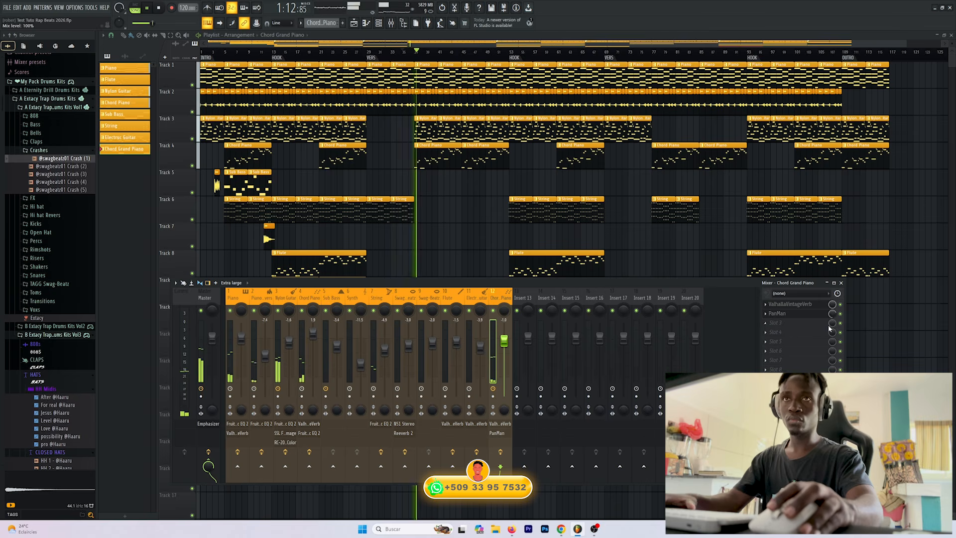
{"action": "left_click", "coordinate": [771, 324]}
{"action": "mouse_move", "coordinate": [777, 328]}
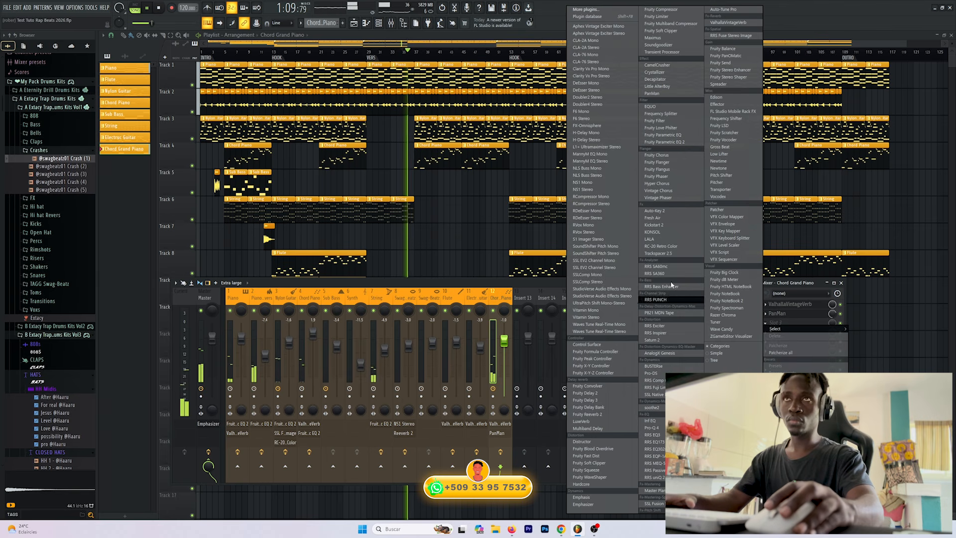
{"action": "left_click", "coordinate": [662, 142]}
{"action": "key", "text": "space"}
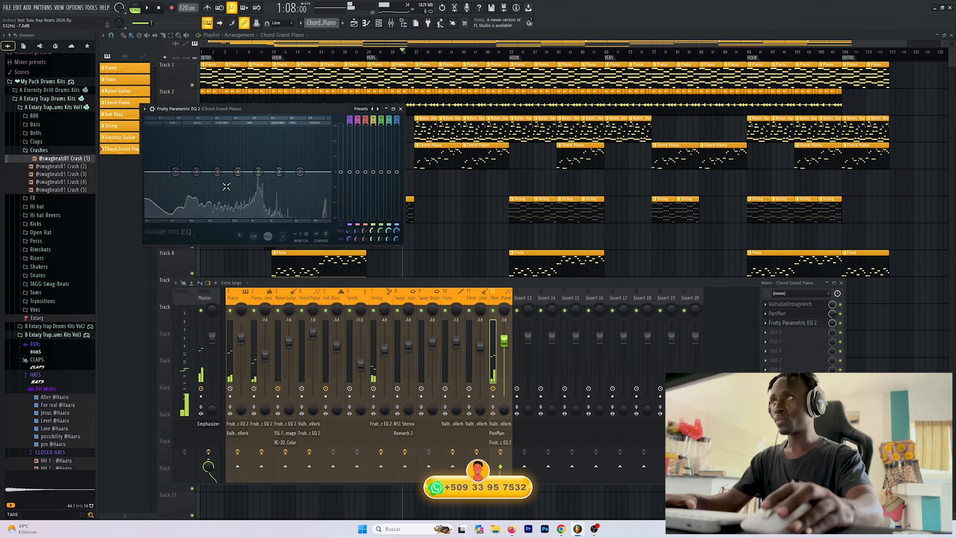
Step: Make EQ band 1 a high pass with a raised cutoff, boost band 4 slightly, and close the equalizer
{"action": "key", "text": "space"}
{"action": "right_click", "coordinate": [175, 171]}
{"action": "mouse_move", "coordinate": [188, 199]}
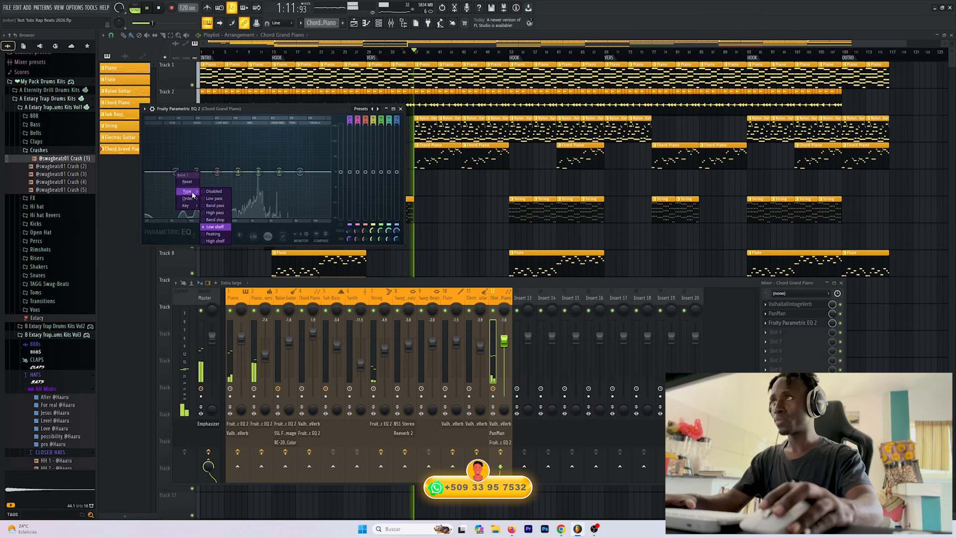
{"action": "left_click", "coordinate": [218, 213]}
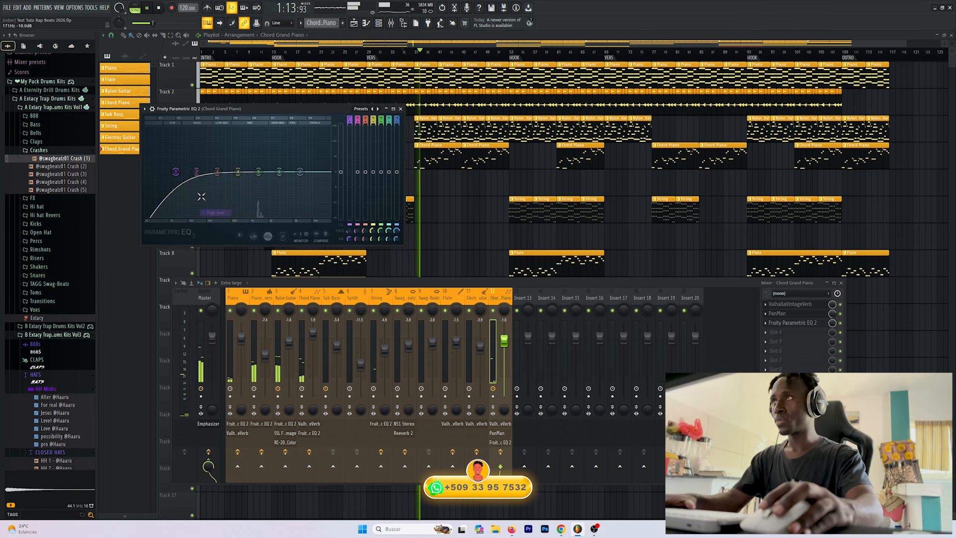
{"action": "key", "text": "space"}
{"action": "key", "text": "space"}
{"action": "left_click_drag", "start_coordinate": [189, 171], "coordinate": [236, 161]}
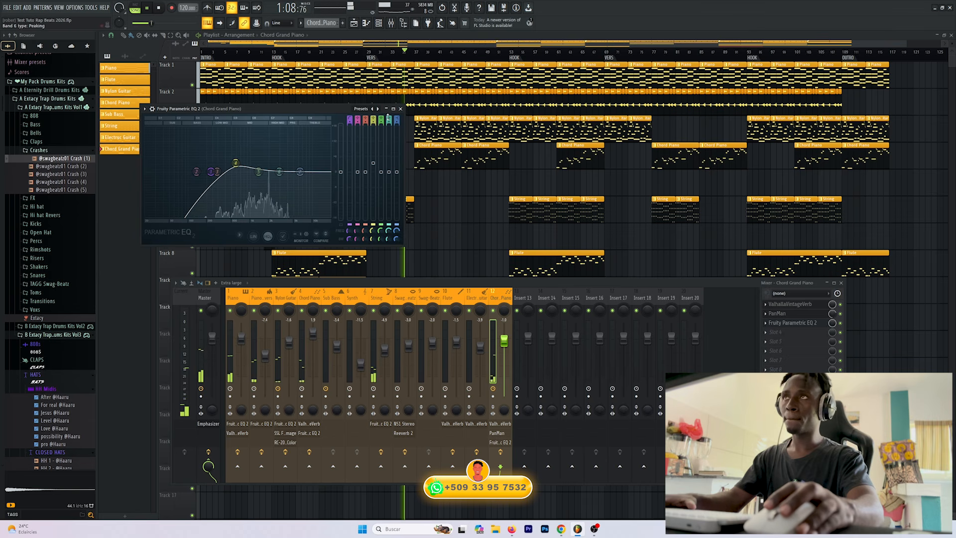
{"action": "left_click", "coordinate": [401, 108]}
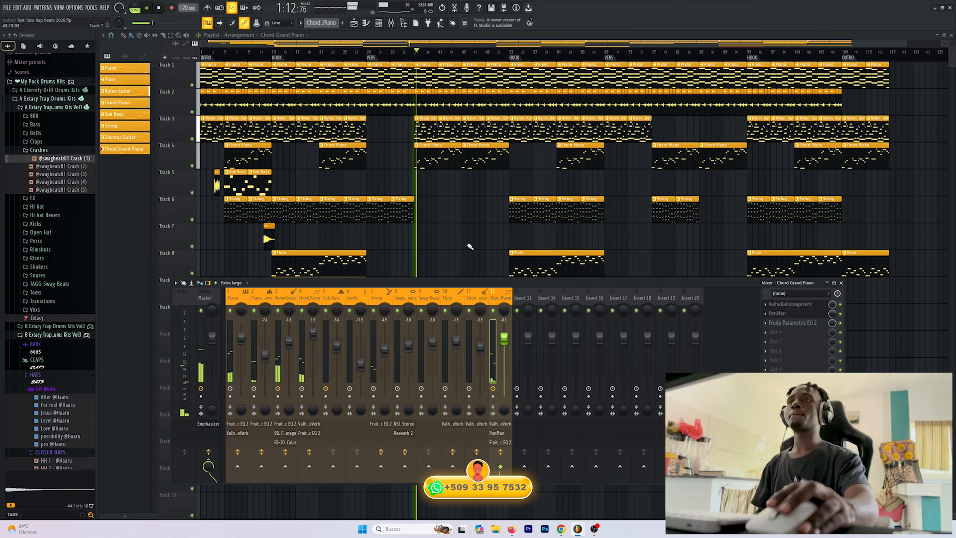
Step: Lower the Chord Grand Piano's mixer level while the arrangement plays, and return to the playlist
{"action": "key", "text": "F9"}
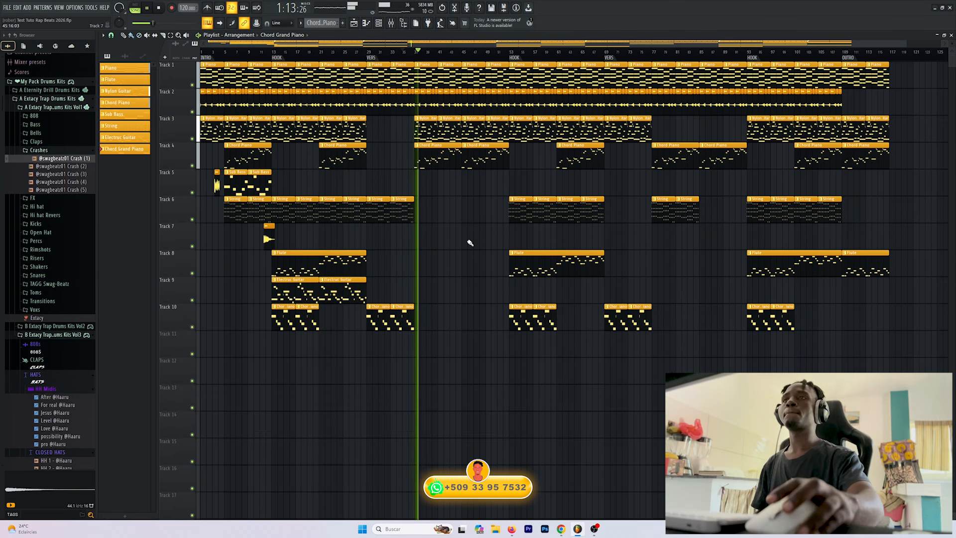
{"action": "left_click", "coordinate": [390, 26]}
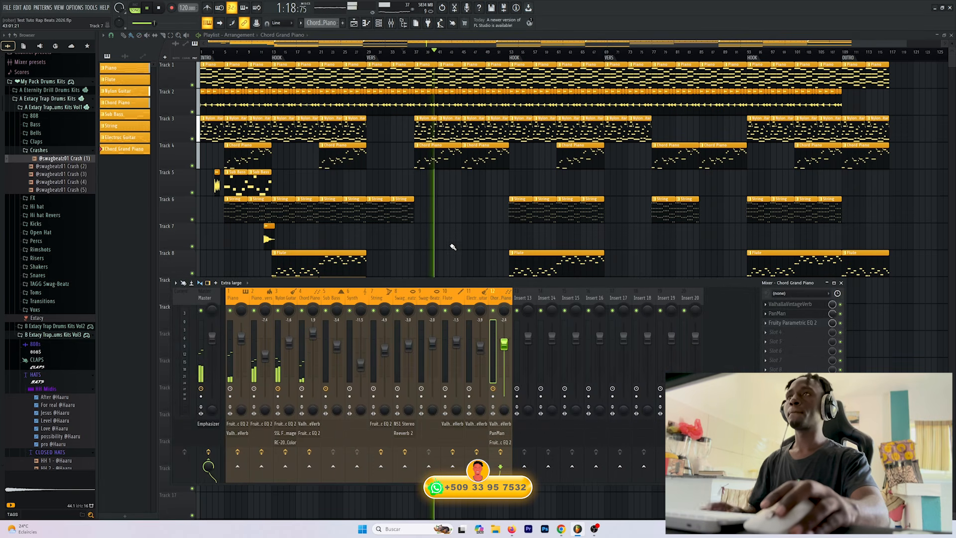
{"action": "key", "text": "F9"}
Step: Audition the first verse's Chord Grand Piano section, and continue listening from the second hook at bar 53
{"action": "left_click", "coordinate": [374, 53]}
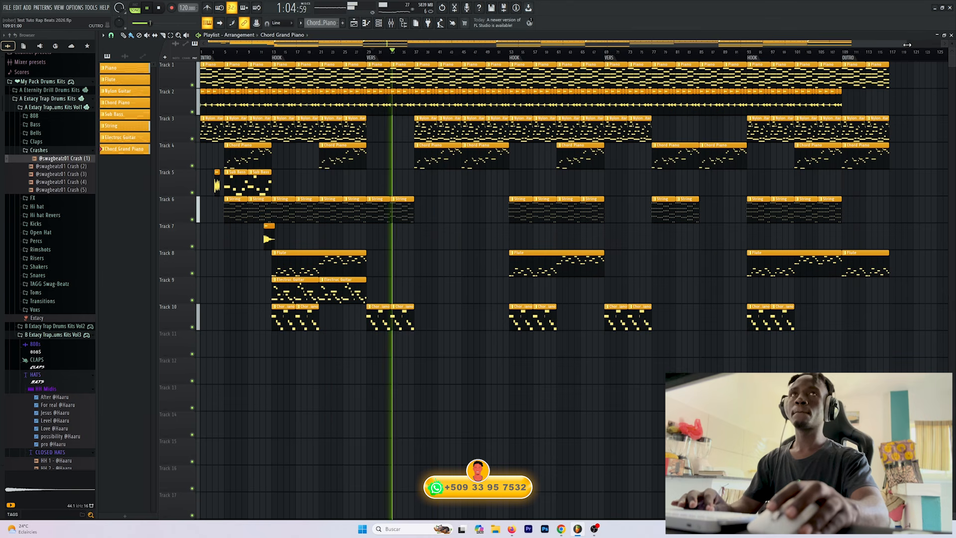
{"action": "left_click_drag", "start_coordinate": [907, 44], "coordinate": [949, 46]}
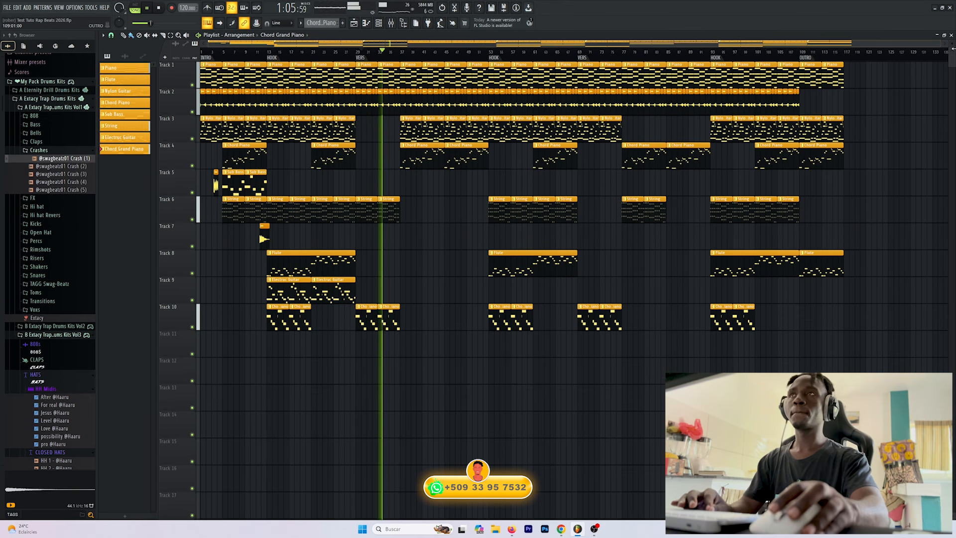
{"action": "left_click", "coordinate": [491, 59]}
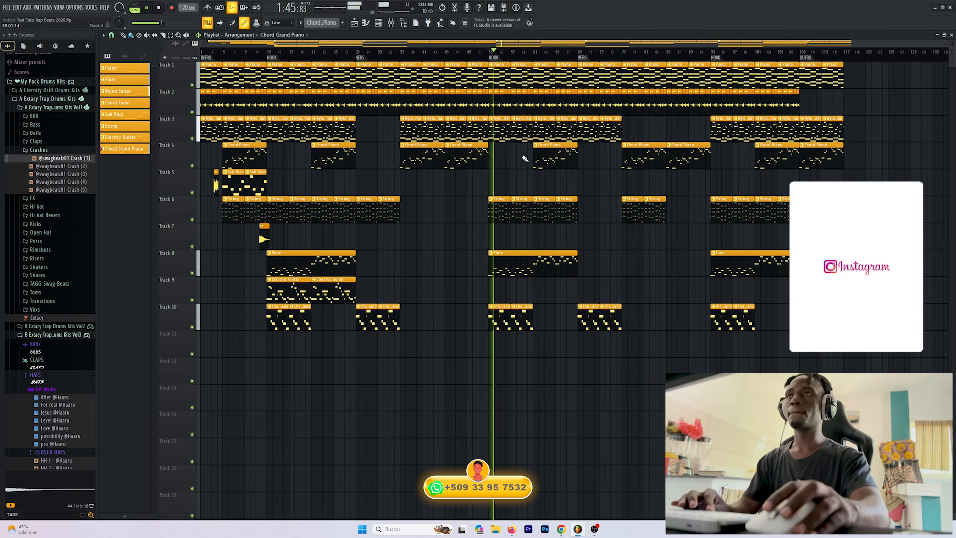
Step: Place pairs of Electric Guitar clips on track 9 at bars 53 and 93 to fill the second and third hooks
{"action": "left_click", "coordinate": [345, 299]}
{"action": "key", "text": "space"}
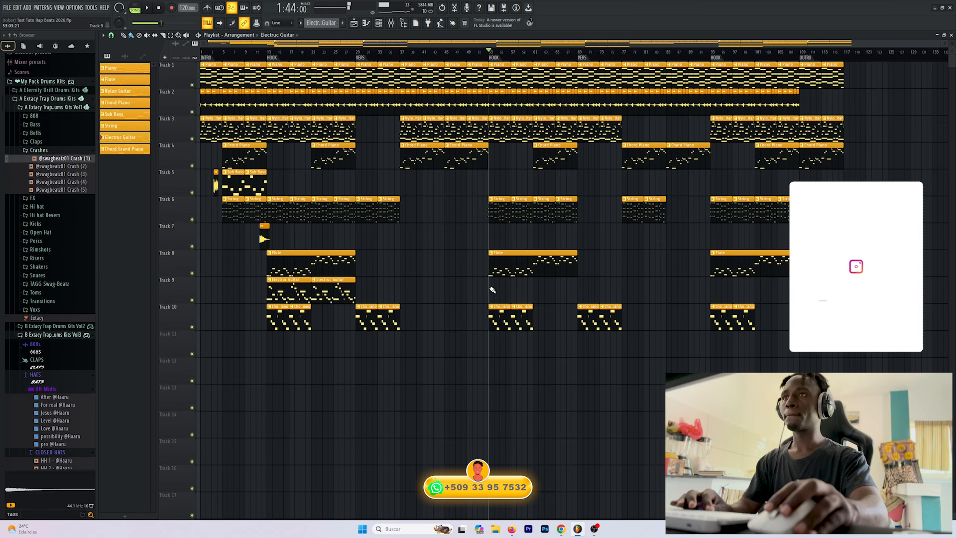
{"action": "left_click_drag", "start_coordinate": [492, 289], "coordinate": [552, 292]}
{"action": "key", "text": "space"}
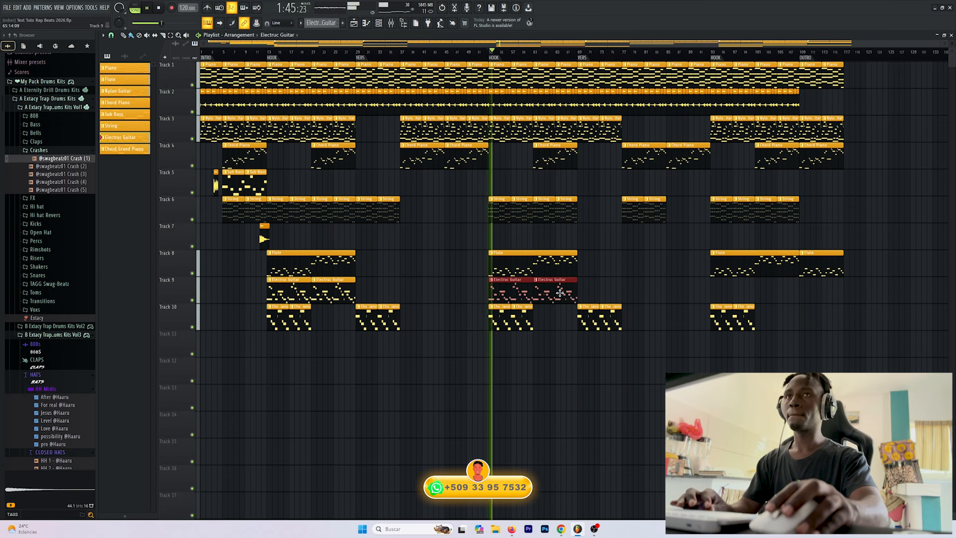
{"action": "left_click", "coordinate": [712, 288]}
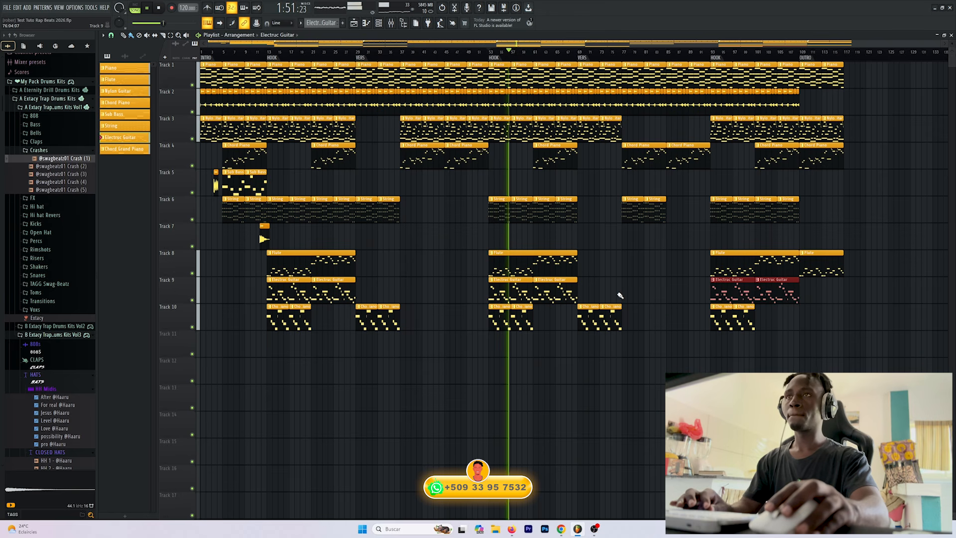
{"action": "key", "text": "space"}
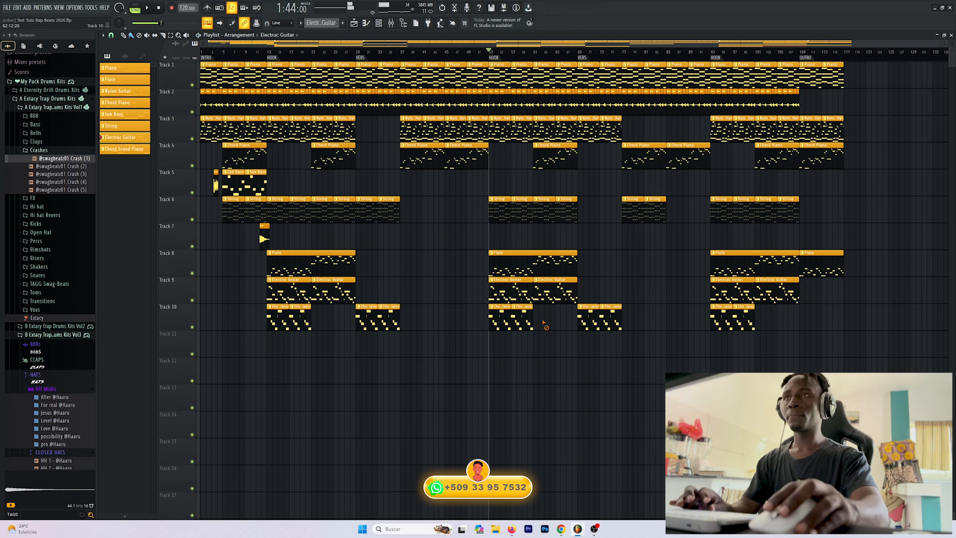
Step: Audition the second hook and delete the Chord Grand Piano clips on track 10 at bars 13, 53 and 93
{"action": "key", "text": "space"}
{"action": "key", "text": "space"}
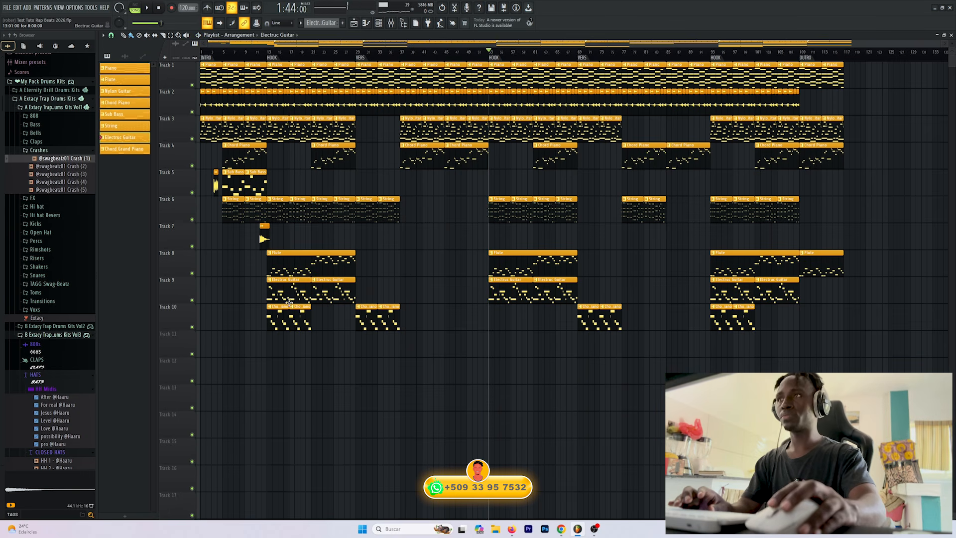
{"action": "right_click", "coordinate": [281, 328]}
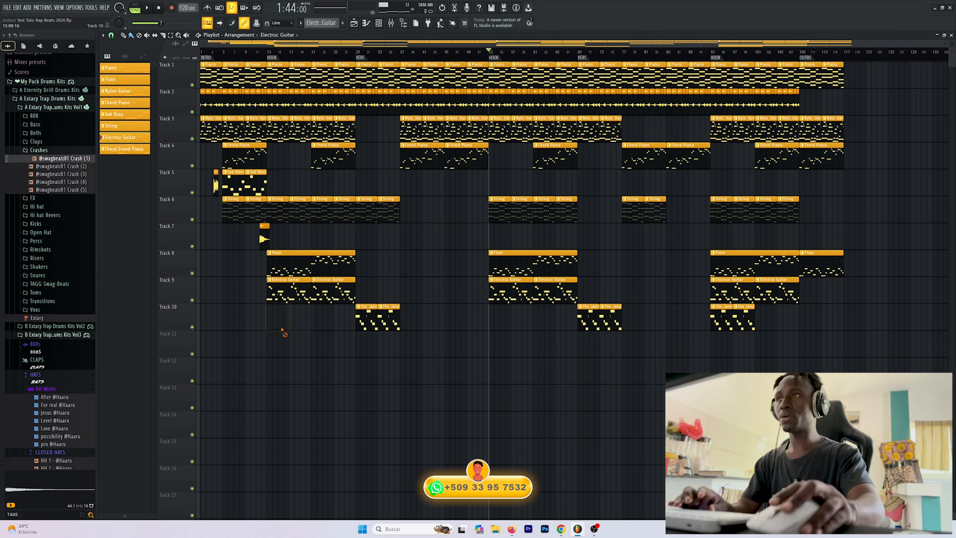
{"action": "right_click", "coordinate": [745, 321]}
{"action": "right_click", "coordinate": [722, 321]}
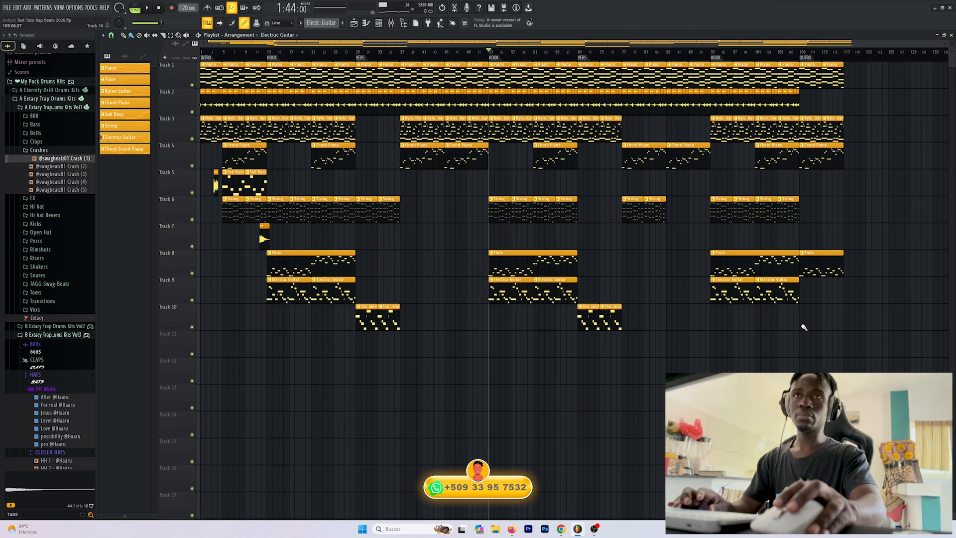
{"action": "left_click_drag", "start_coordinate": [803, 327], "coordinate": [875, 321]}
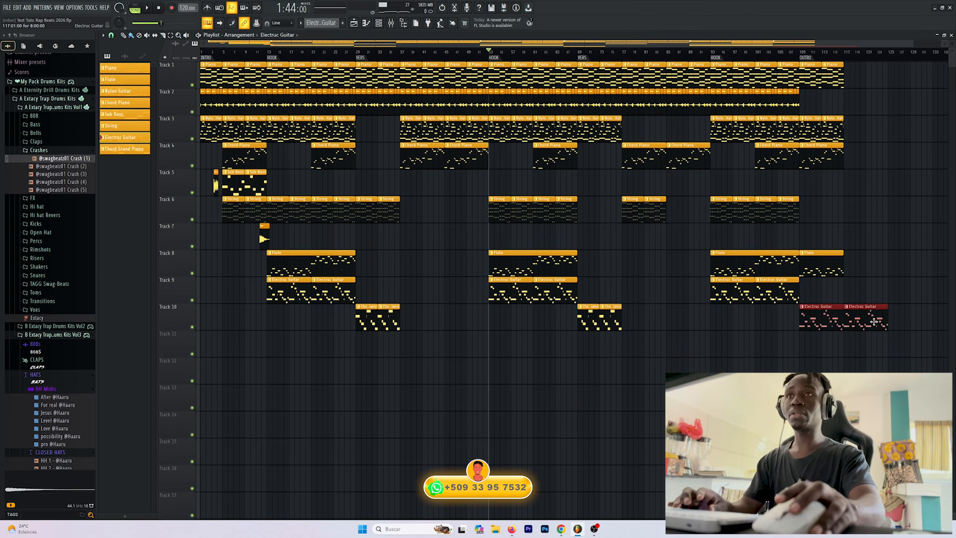
{"action": "right_click", "coordinate": [874, 321]}
{"action": "right_click", "coordinate": [826, 321]}
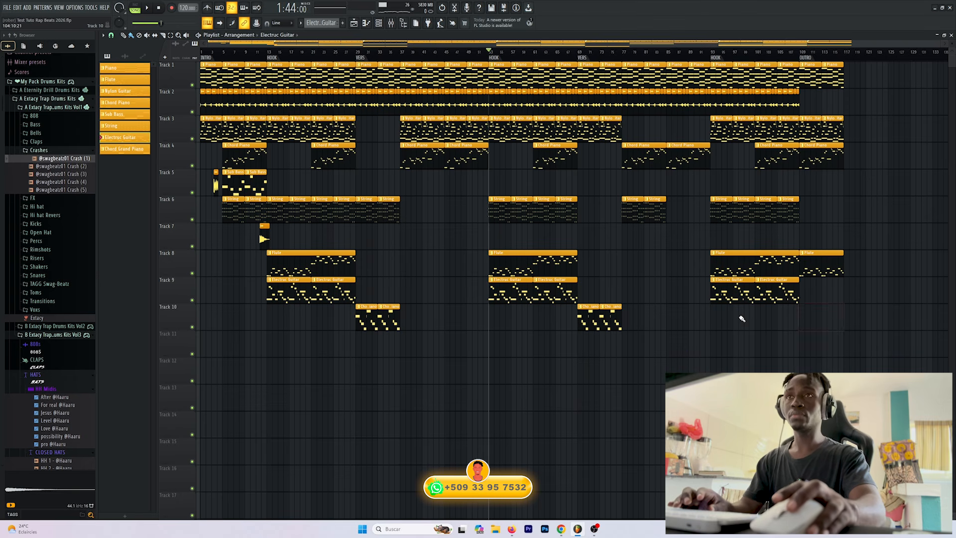
Step: Place two consecutive Chord Grand Piano clips on track 10 from bar 109, covering the outro
{"action": "left_click", "coordinate": [595, 319]}
{"action": "left_click_drag", "start_coordinate": [806, 318], "coordinate": [832, 320]}
{"action": "key", "text": "space"}
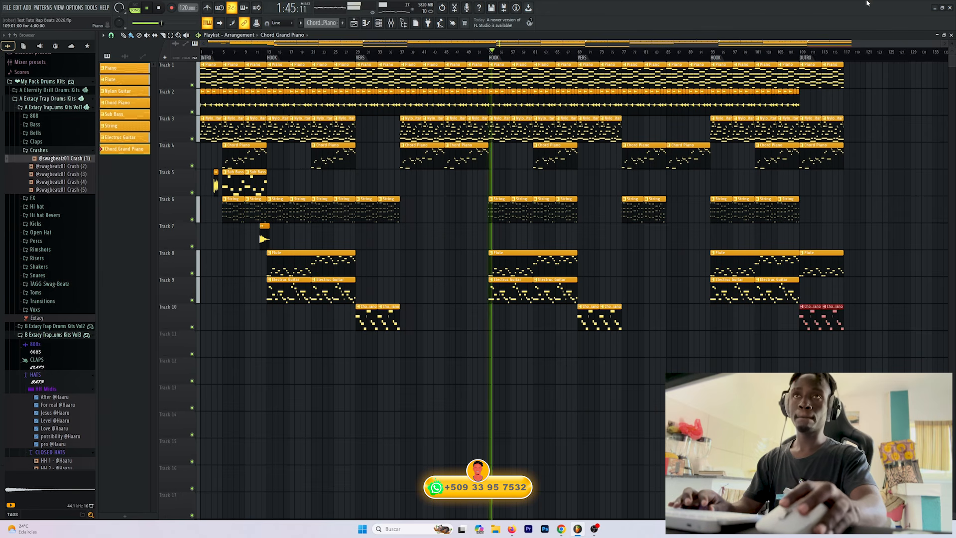
{"action": "key", "text": "space"}
Step: Delete the outro's Chord Piano clip on track 4 and play the outro from bar 109
{"action": "left_click", "coordinate": [803, 48]}
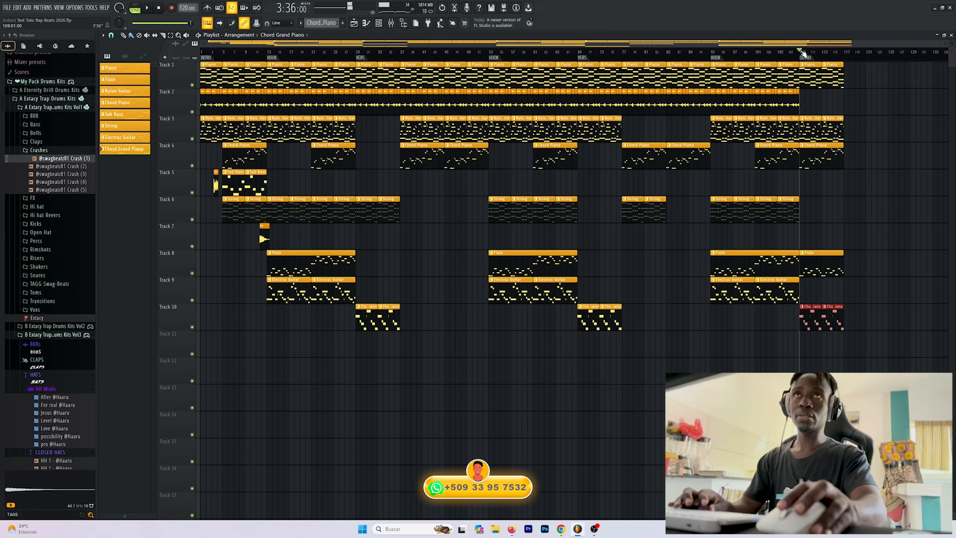
{"action": "right_click", "coordinate": [815, 150]}
{"action": "key", "text": "space"}
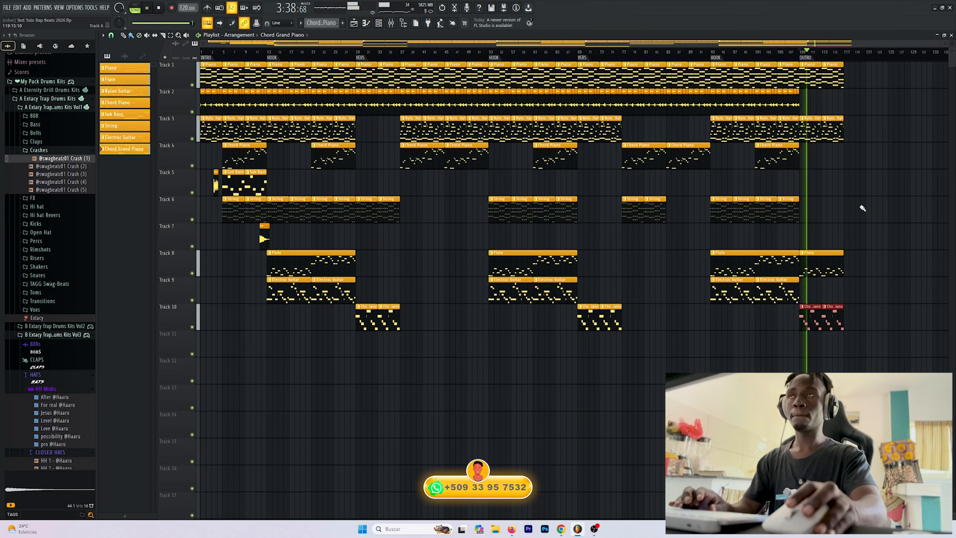
{"action": "key", "text": "space"}
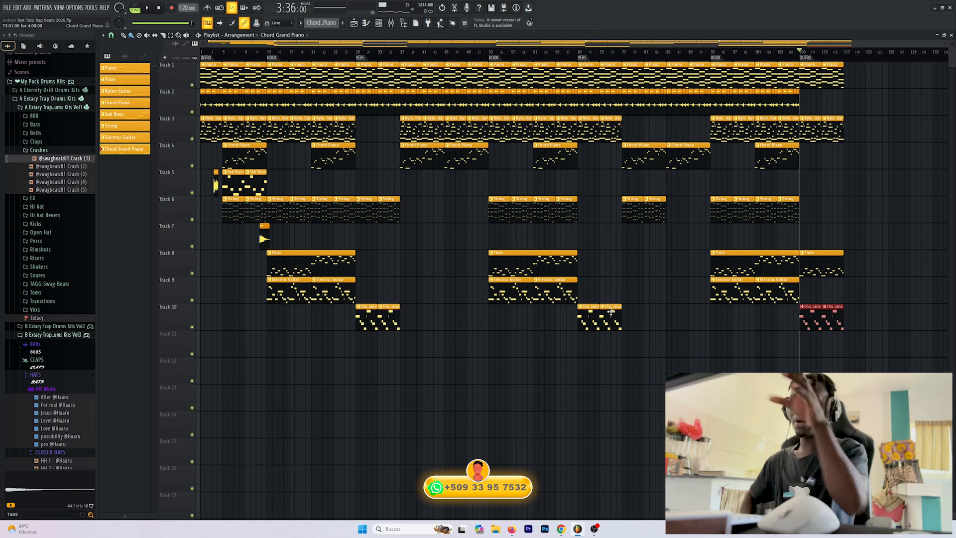
Step: Save the project with the updated arrangement and show the channel rack
{"action": "left_click", "coordinate": [663, 369], "text": "ctrl"}
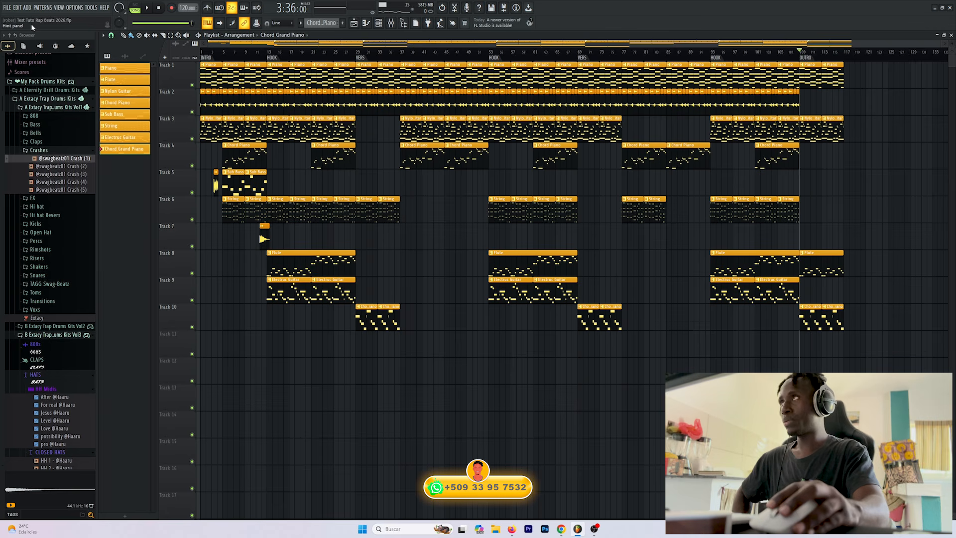
{"action": "left_click", "coordinate": [8, 10]}
{"action": "left_click", "coordinate": [19, 42]}
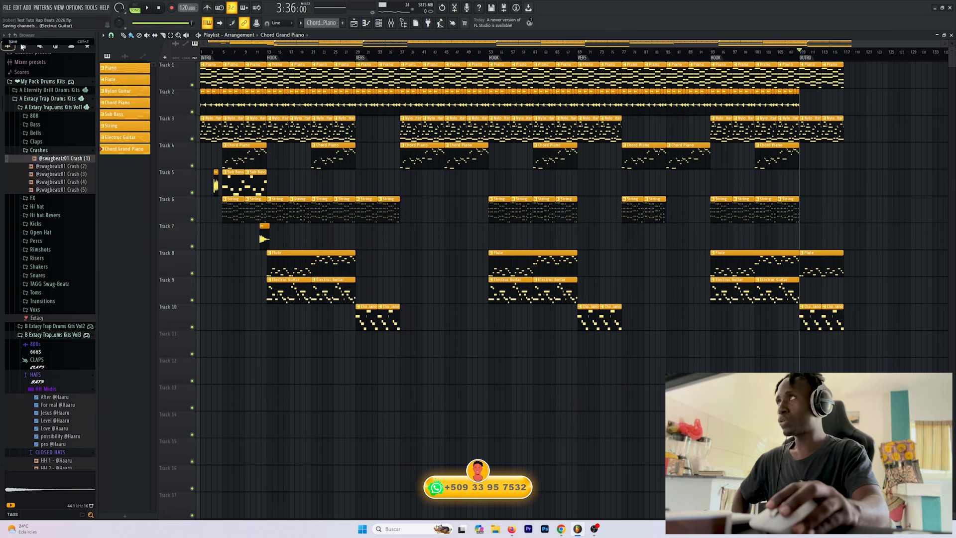
{"action": "key", "text": "F6"}
Step: Set up a WAV export named Track in the desktop folder Challenge Beat Rap By Swag-Beatz
{"action": "left_click", "coordinate": [8, 7]}
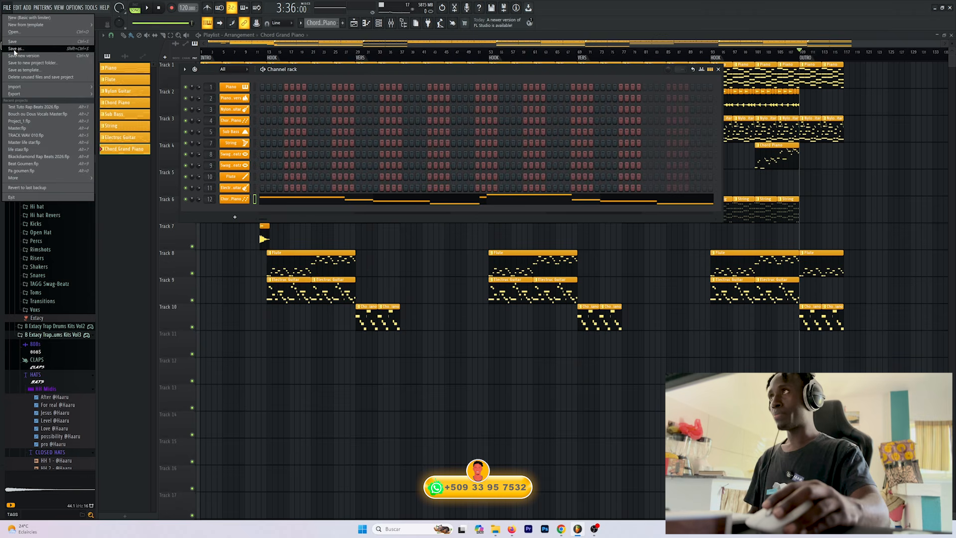
{"action": "mouse_move", "coordinate": [28, 94]}
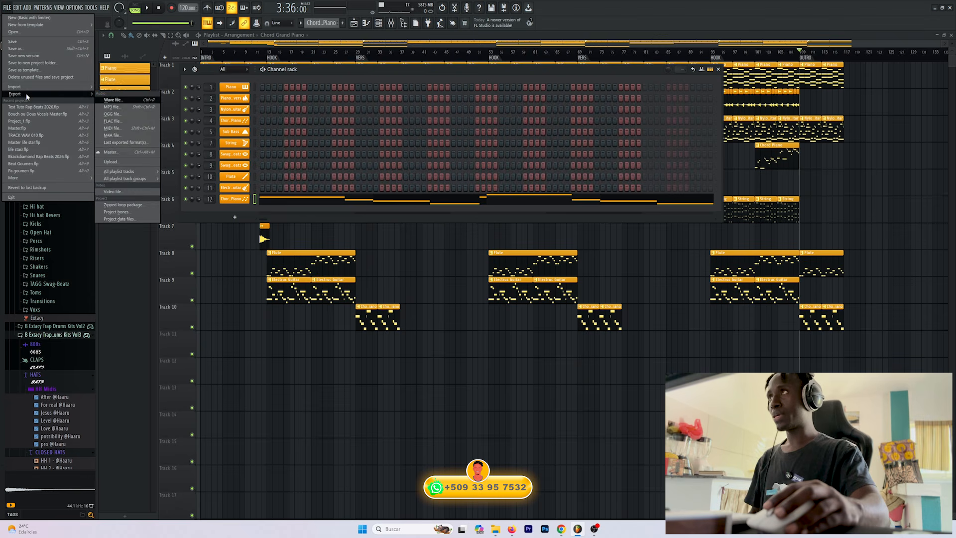
{"action": "left_click", "coordinate": [126, 101]}
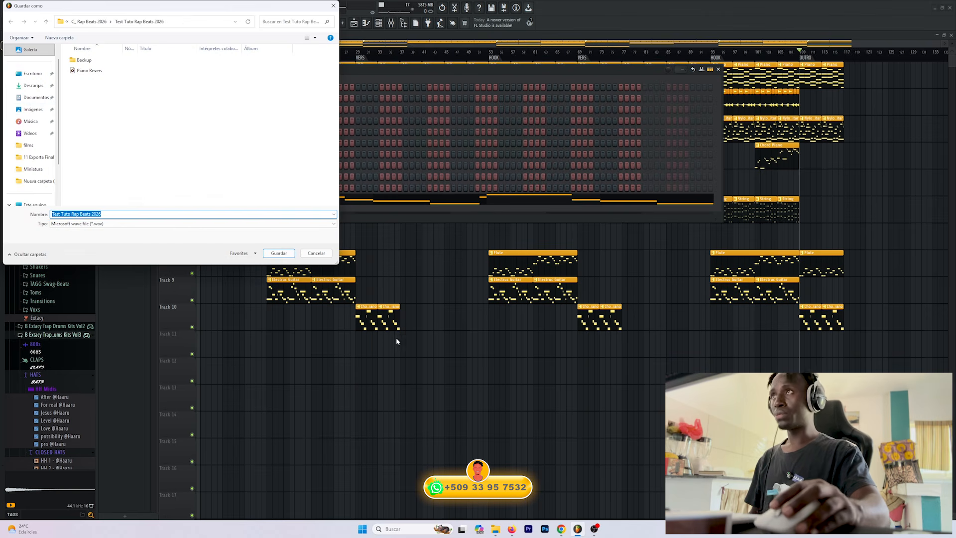
{"action": "left_click", "coordinate": [34, 75]}
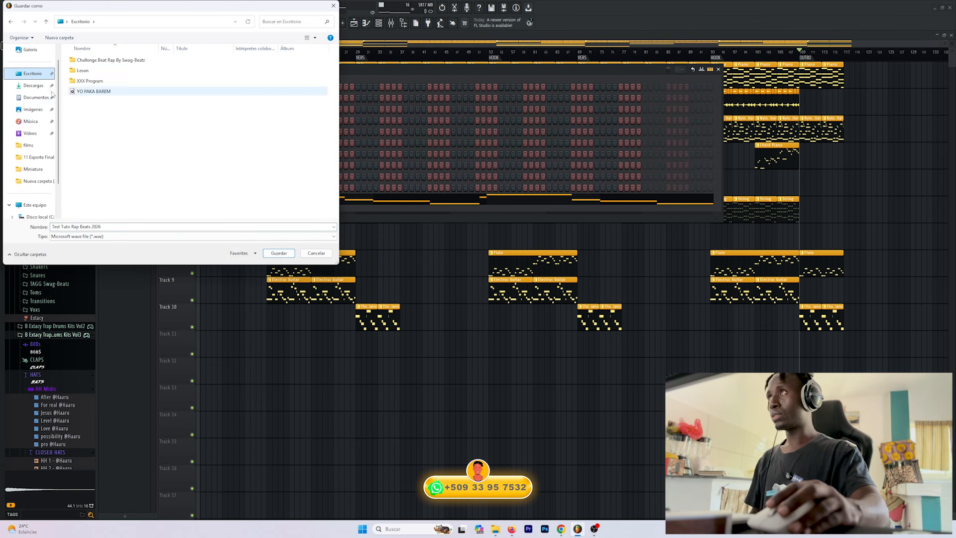
{"action": "double_click", "coordinate": [103, 60]}
{"action": "left_click", "coordinate": [102, 214]}
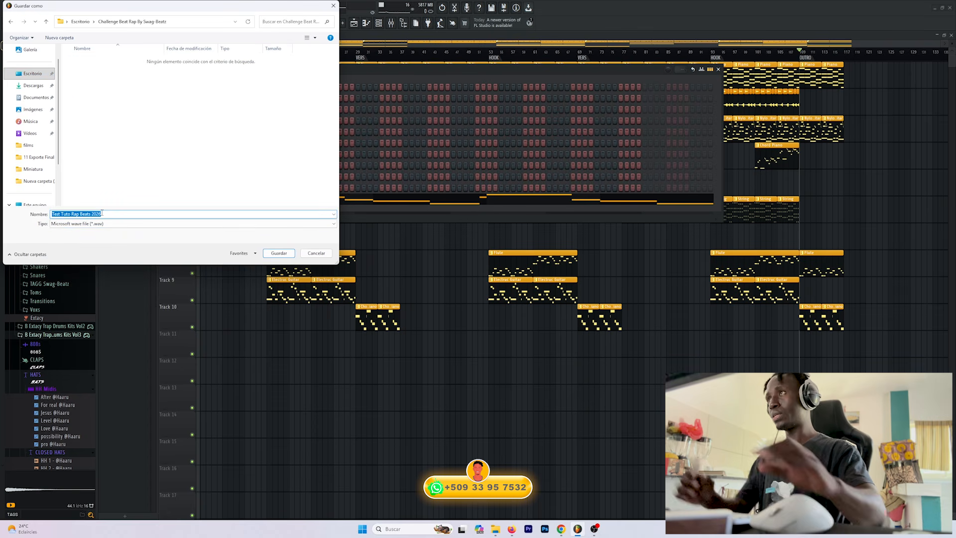
{"action": "type", "text": "Track"}
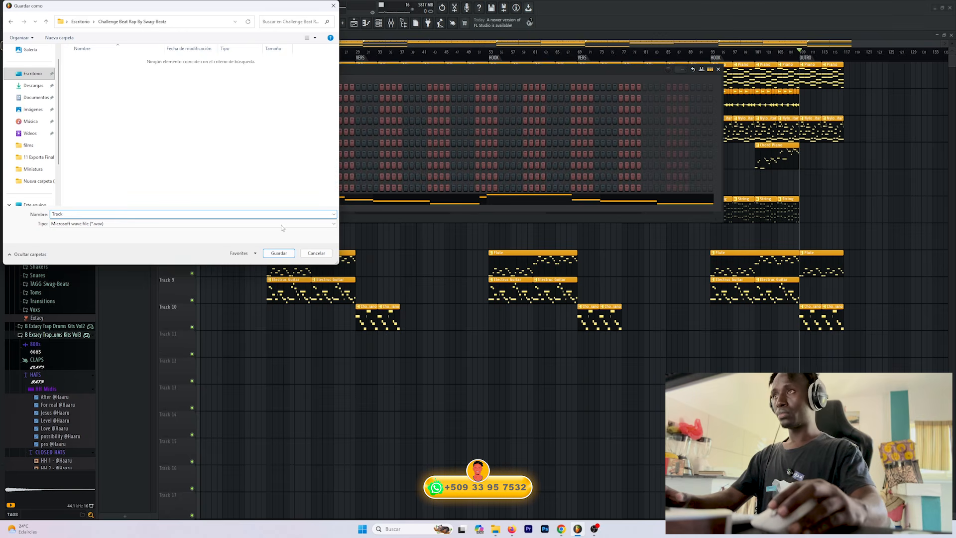
{"action": "left_click", "coordinate": [279, 253]}
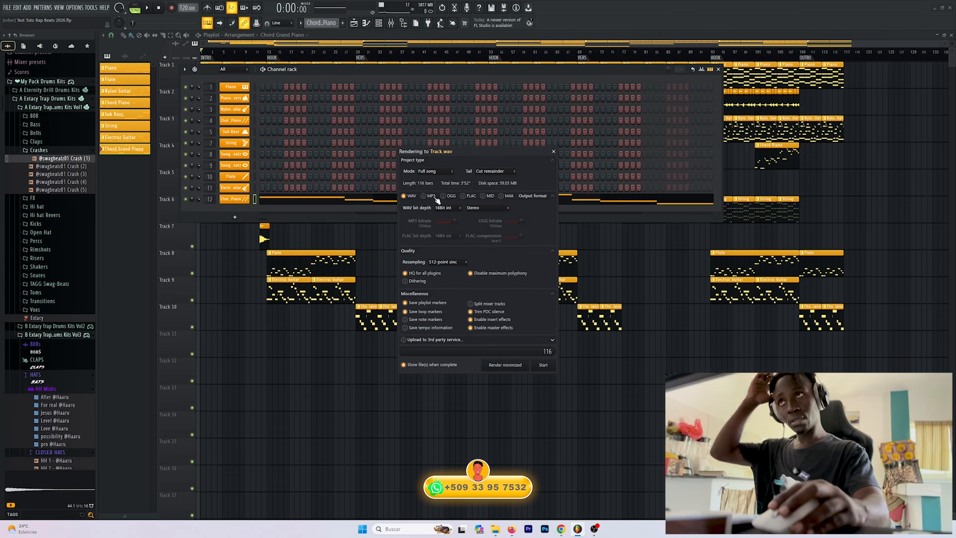
Step: Enable splitting by mixer tracks and start the full-song WAV render
{"action": "left_click", "coordinate": [470, 303]}
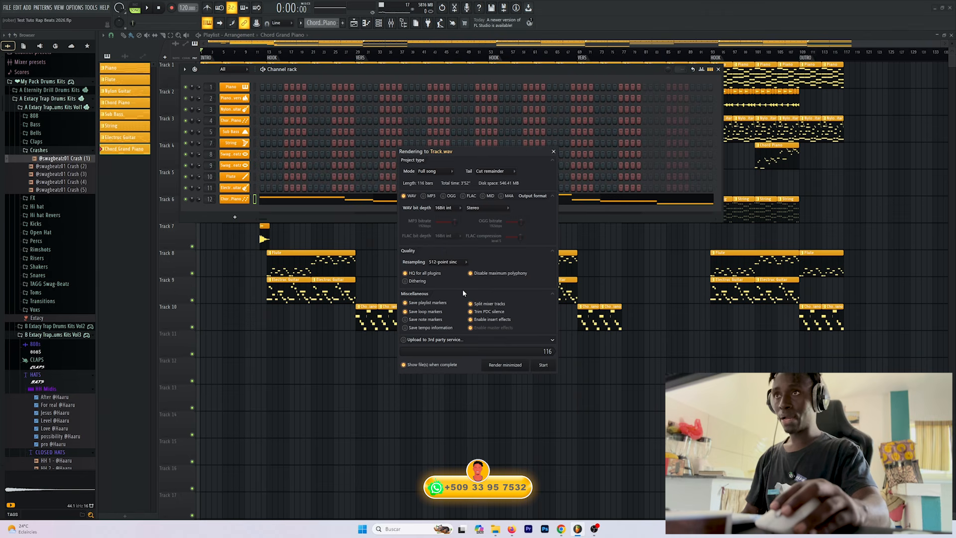
{"action": "left_click", "coordinate": [552, 368]}
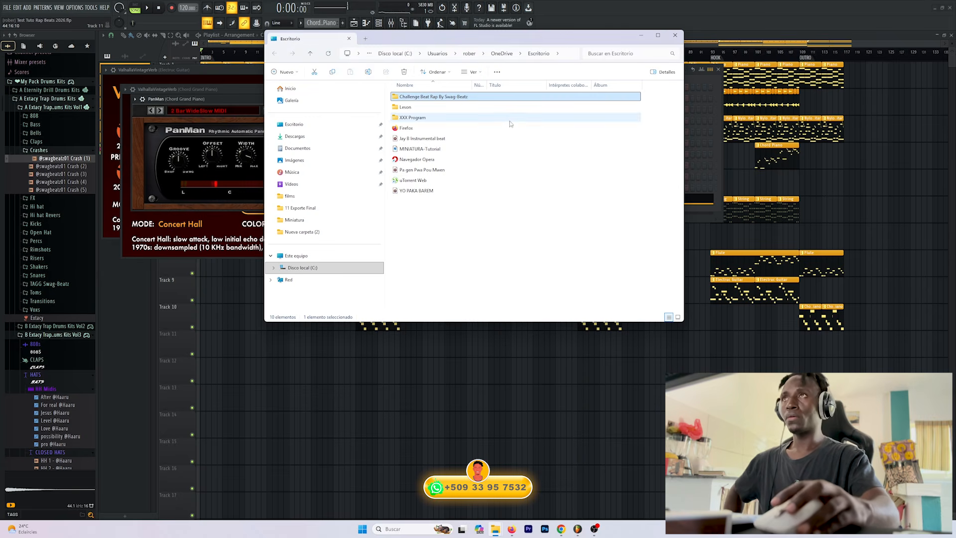
Step: Save the beat project, start a new empty project at 120 BPM, and hide the channel rack
{"action": "left_click", "coordinate": [11, 6]}
{"action": "left_click", "coordinate": [11, 6]}
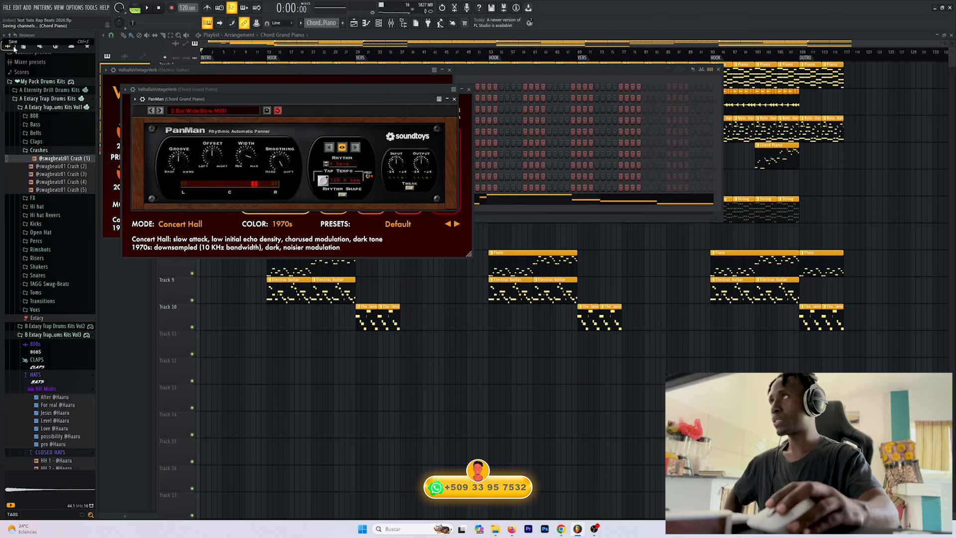
{"action": "left_click", "coordinate": [11, 7]}
{"action": "left_click", "coordinate": [18, 16]}
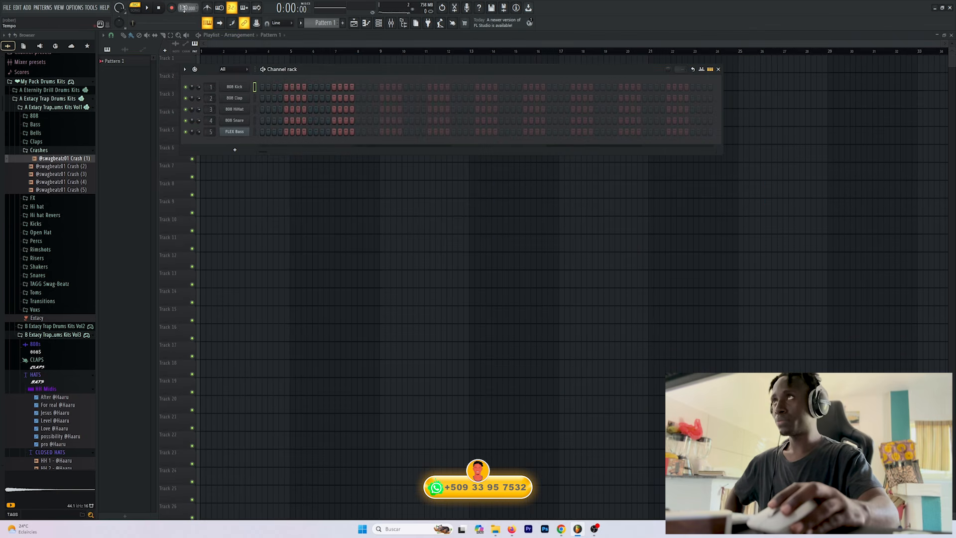
{"action": "left_click_drag", "start_coordinate": [184, 8], "coordinate": [184, 18]}
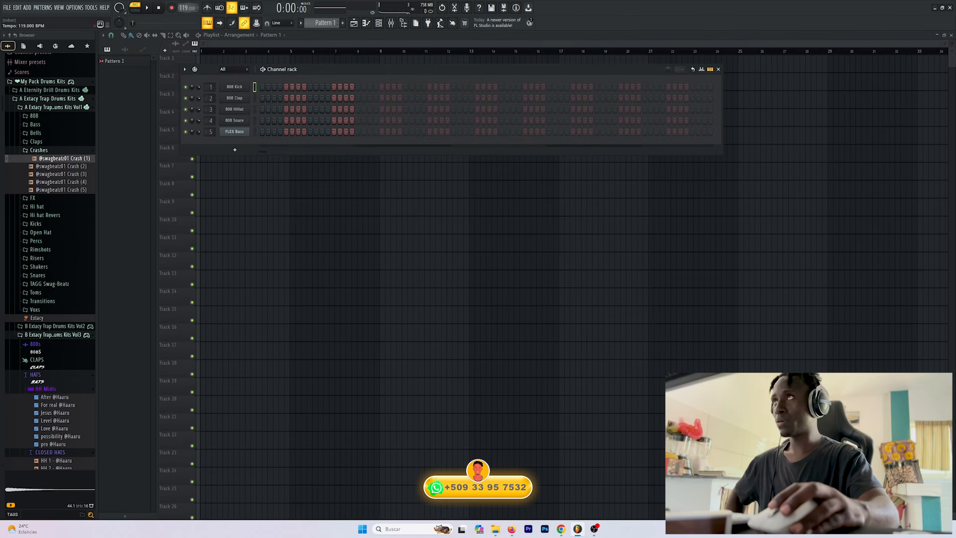
{"action": "left_click", "coordinate": [354, 23]}
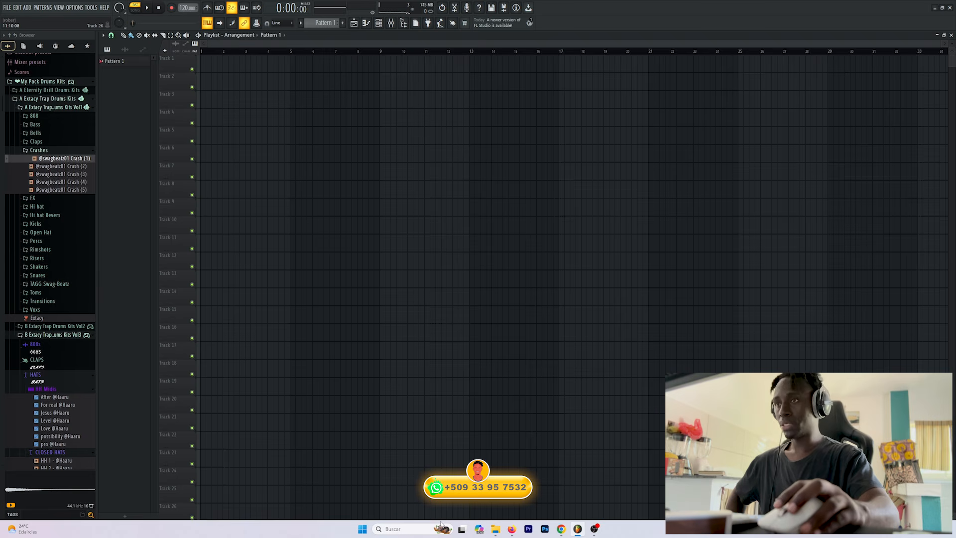
Step: Import all the rendered stems from the Challenge Beat Rap By Swag-Beatz folder into the playlist, starting at bar 1 of track 1
{"action": "left_click", "coordinate": [496, 528]}
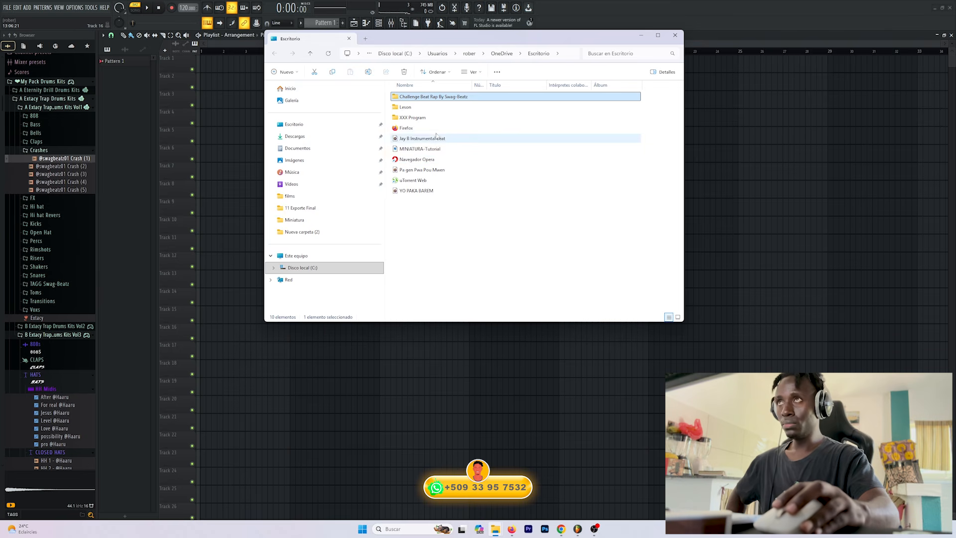
{"action": "double_click", "coordinate": [441, 97]}
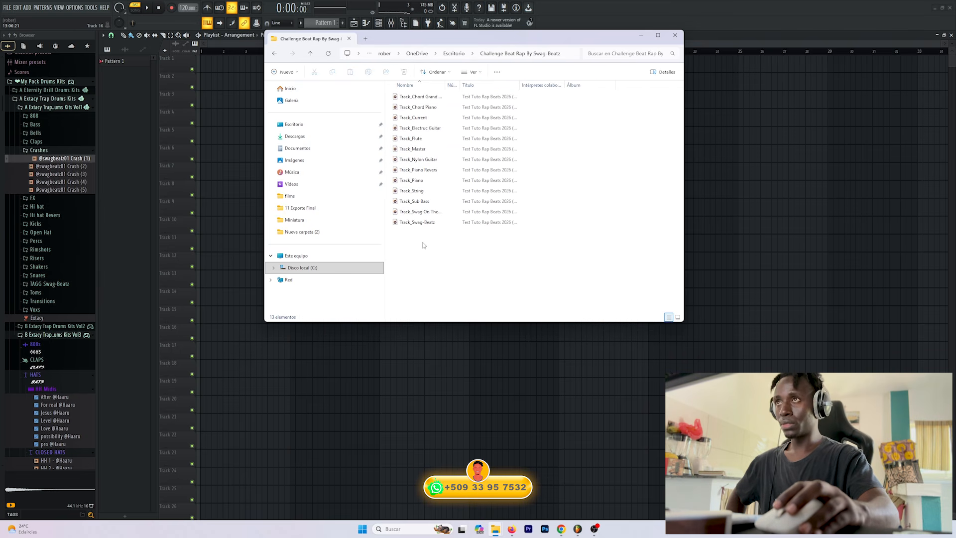
{"action": "left_click_drag", "start_coordinate": [424, 245], "coordinate": [205, 69]}
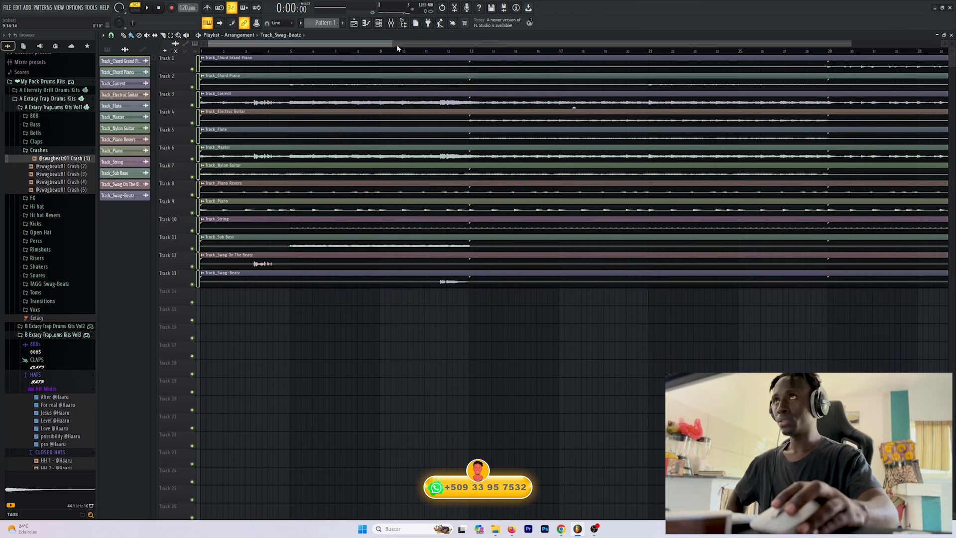
Step: Delete the Track_Current and Track_Master audio clips from the project
{"action": "left_click", "coordinate": [354, 100]}
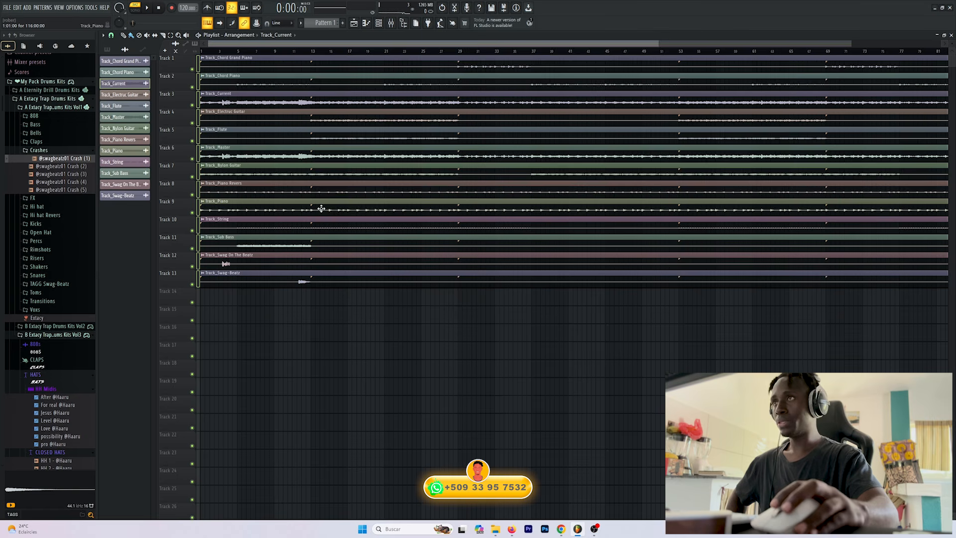
{"action": "left_click", "coordinate": [199, 102]}
{"action": "left_click", "coordinate": [223, 95]}
{"action": "right_click", "coordinate": [128, 85]}
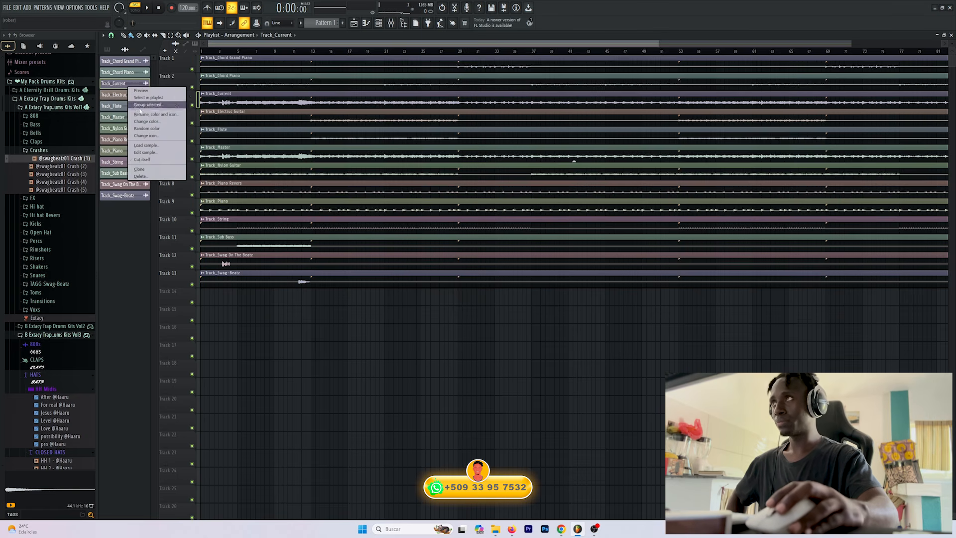
{"action": "left_click", "coordinate": [145, 178]}
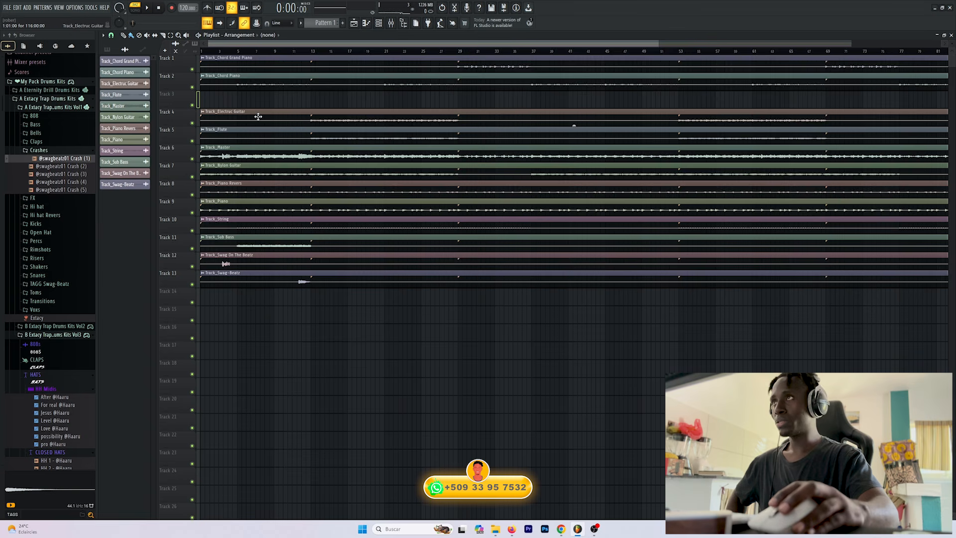
{"action": "left_click", "coordinate": [120, 105]}
{"action": "right_click", "coordinate": [131, 106]}
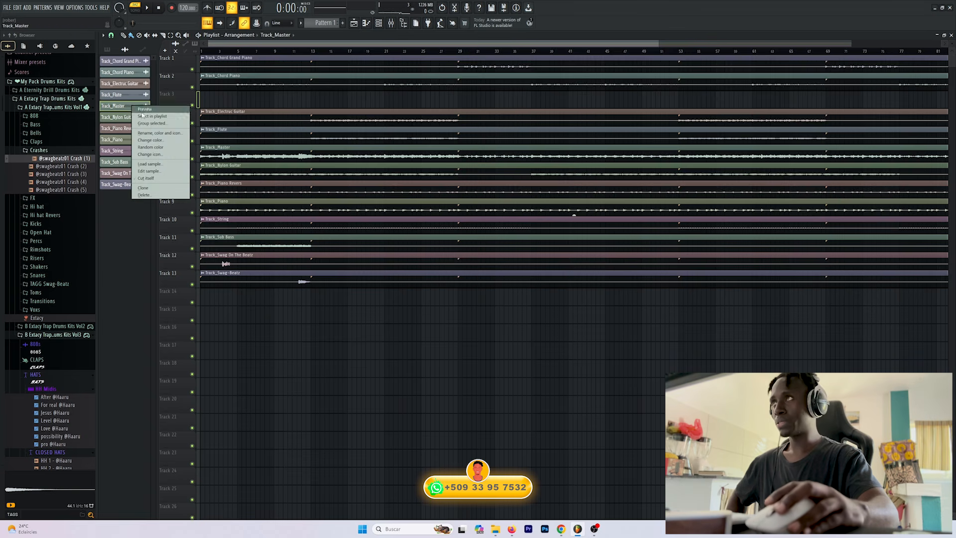
{"action": "left_click", "coordinate": [145, 195]}
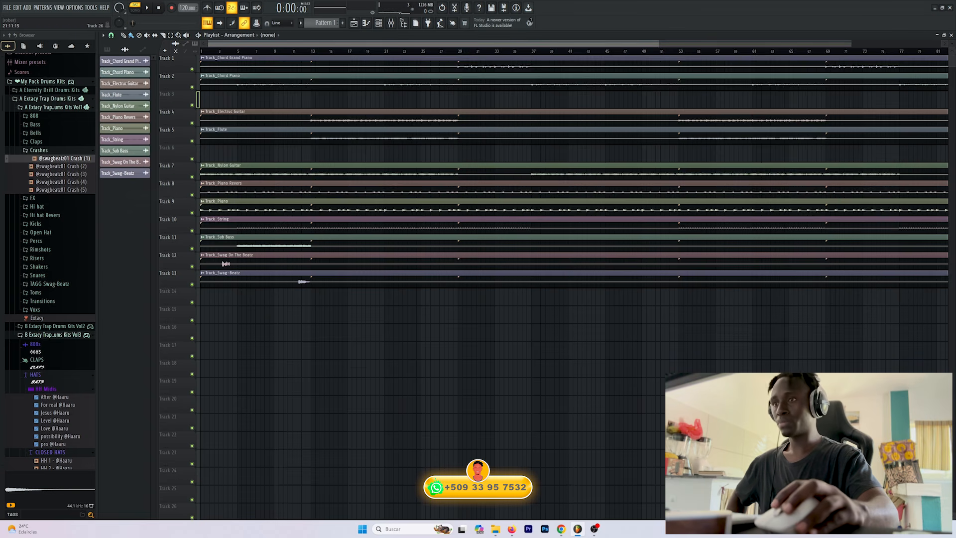
Step: Delete the Track_Current and Track_Master files from the stems folder and close the folder window
{"action": "left_click", "coordinate": [494, 530]}
{"action": "left_click", "coordinate": [495, 478]}
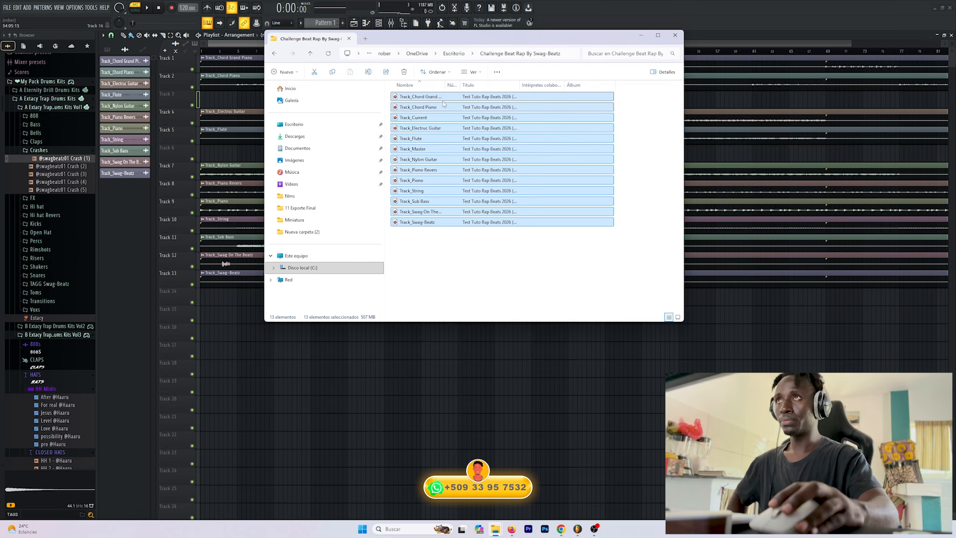
{"action": "left_click", "coordinate": [433, 129]}
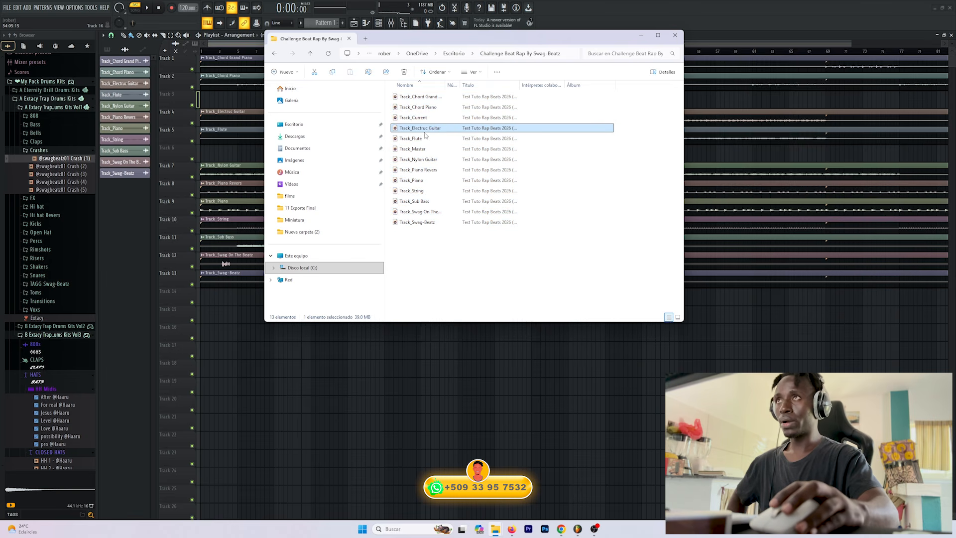
{"action": "left_click", "coordinate": [418, 118]}
{"action": "key", "text": "Delete"}
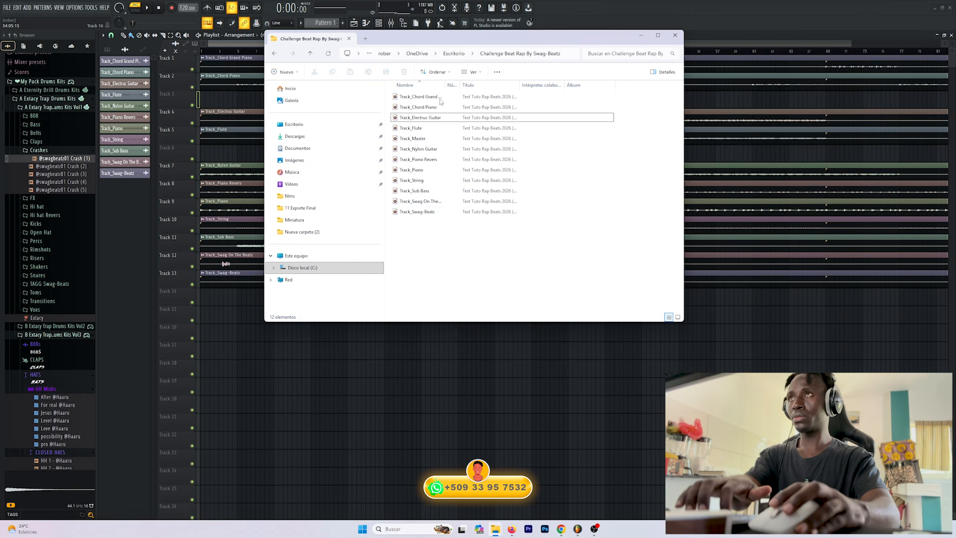
{"action": "left_click_drag", "start_coordinate": [446, 85], "coordinate": [457, 85]}
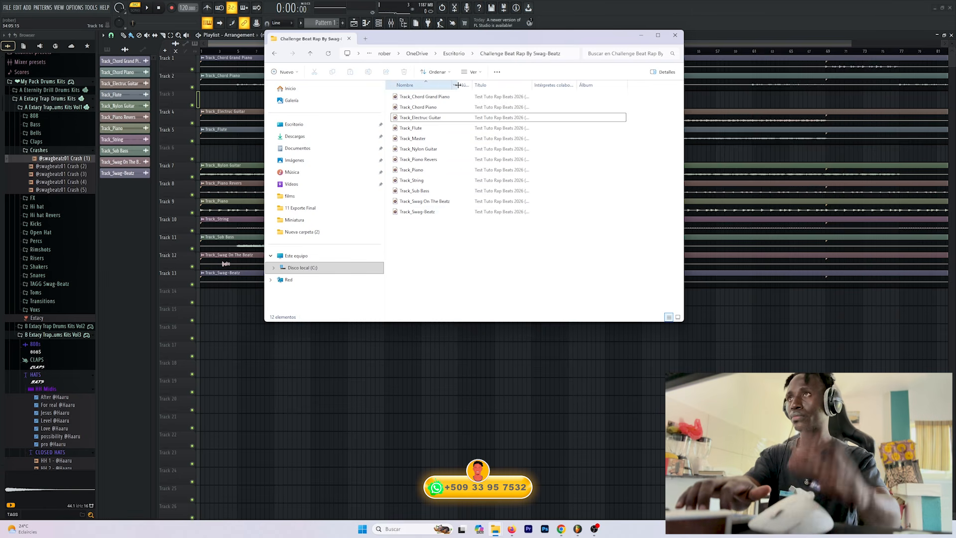
{"action": "left_click", "coordinate": [428, 138]}
{"action": "key", "text": "Delete"}
{"action": "left_click", "coordinate": [675, 36]}
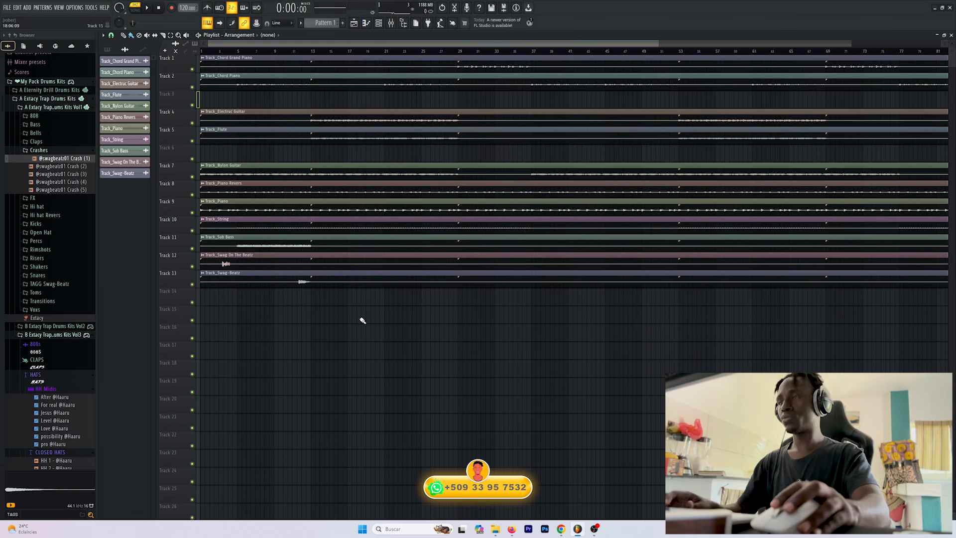
Step: Move the stem clips up to close the empty tracks 6 and 3, so the stems fill tracks 1 to 11
{"action": "left_click_drag", "start_coordinate": [364, 322], "coordinate": [399, 152]}
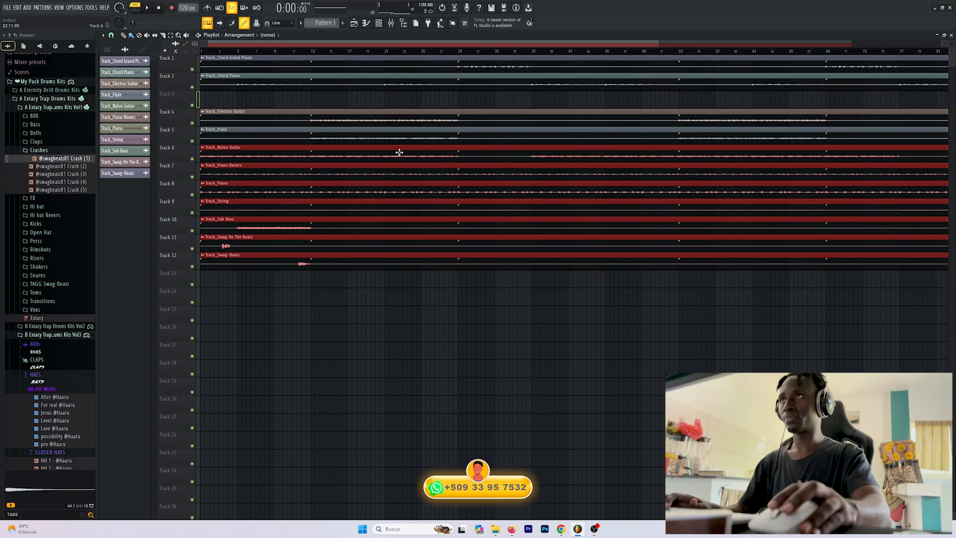
{"action": "left_click", "coordinate": [372, 336]}
{"action": "right_click", "coordinate": [374, 334]}
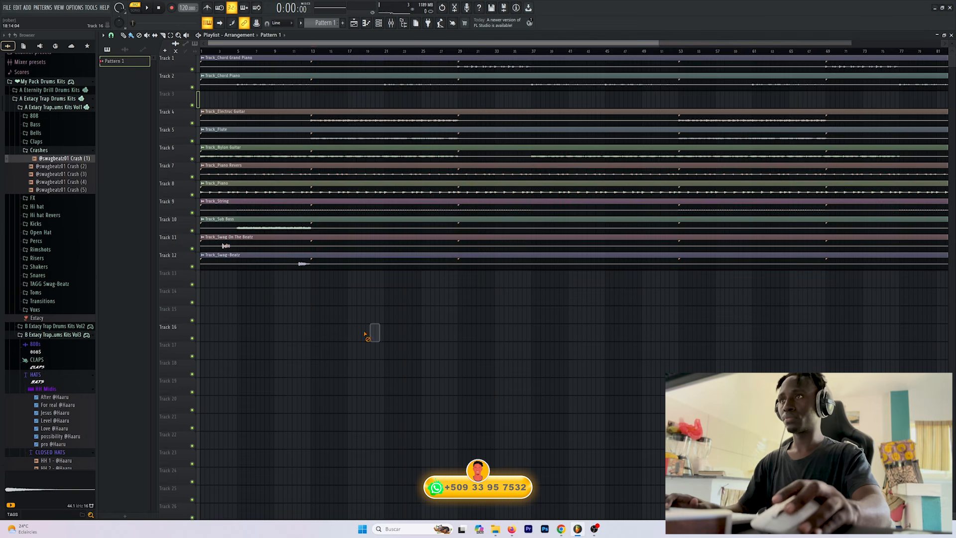
{"action": "left_click_drag", "start_coordinate": [384, 298], "coordinate": [374, 92]}
Step: Play the imported stems from the beginning in song mode to check them
{"action": "key", "text": "space"}
{"action": "left_click", "coordinate": [330, 350], "text": "ctrl"}
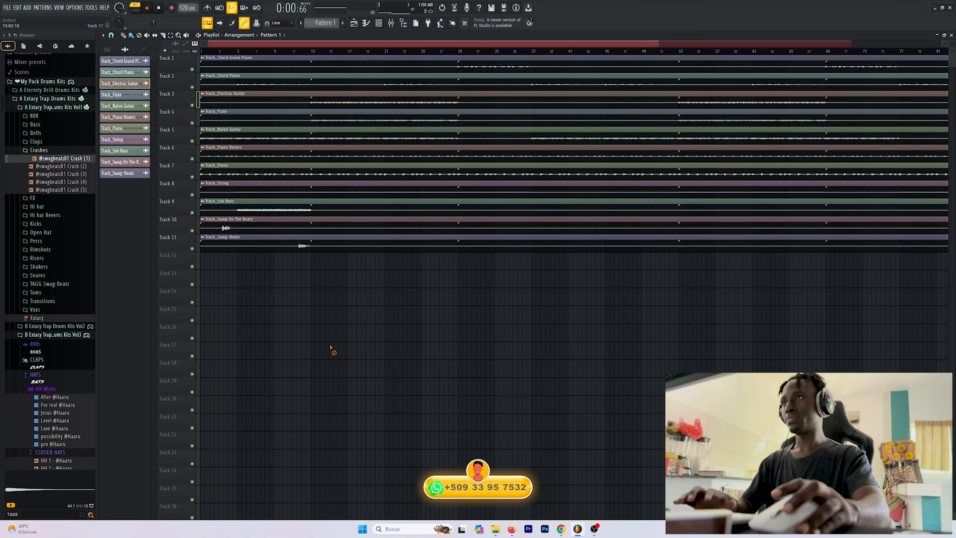
{"action": "left_click", "coordinate": [135, 9]}
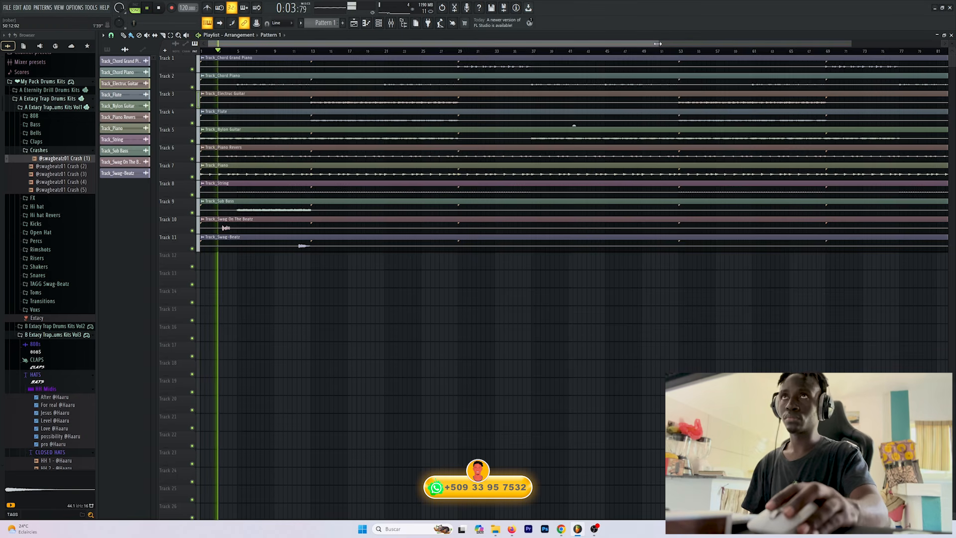
{"action": "left_click_drag", "start_coordinate": [658, 44], "coordinate": [736, 55]}
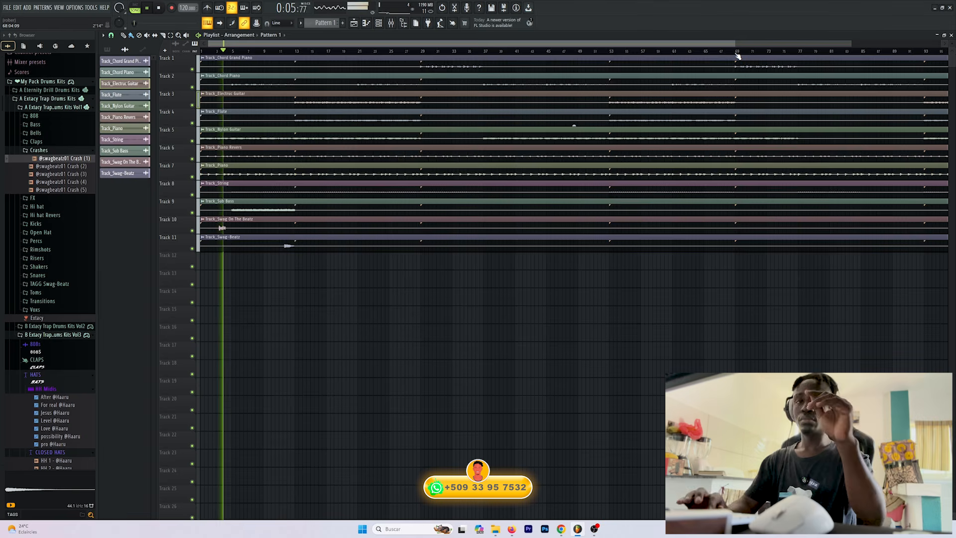
{"action": "key", "text": "space"}
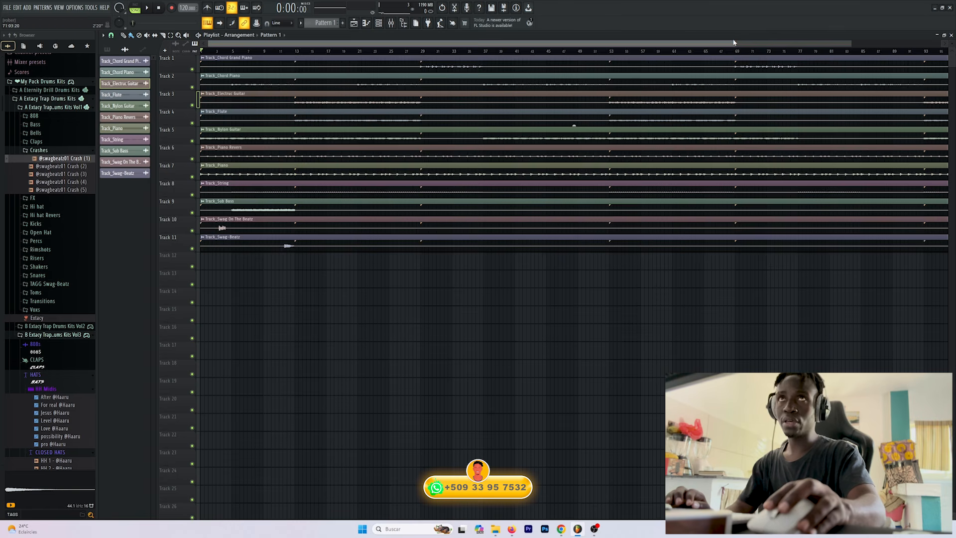
Step: Play from bar 3 to check the Track_Swag On The Beatz voice tag on track 10
{"action": "left_click_drag", "start_coordinate": [736, 43], "coordinate": [361, 75]}
{"action": "left_click", "coordinate": [258, 51]}
{"action": "key", "text": "space"}
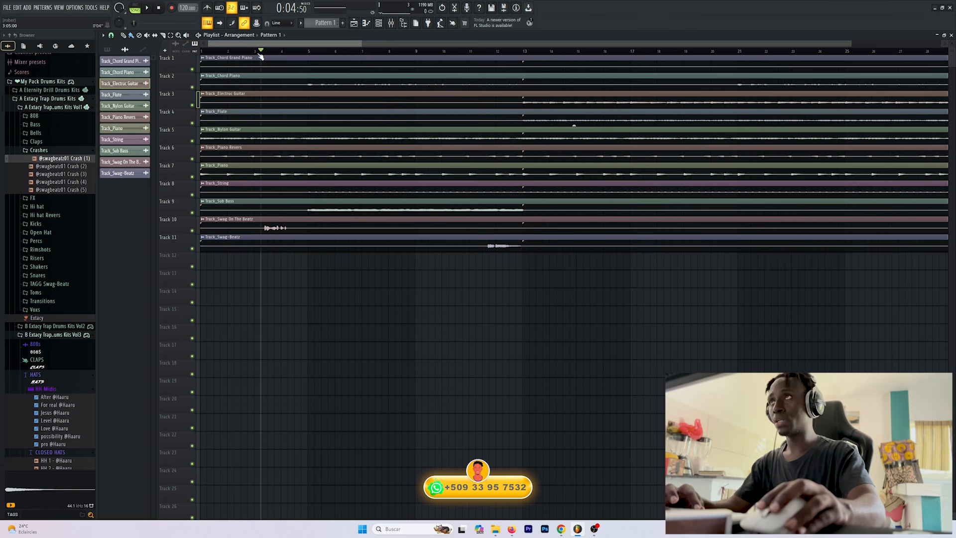
{"action": "key", "text": "space"}
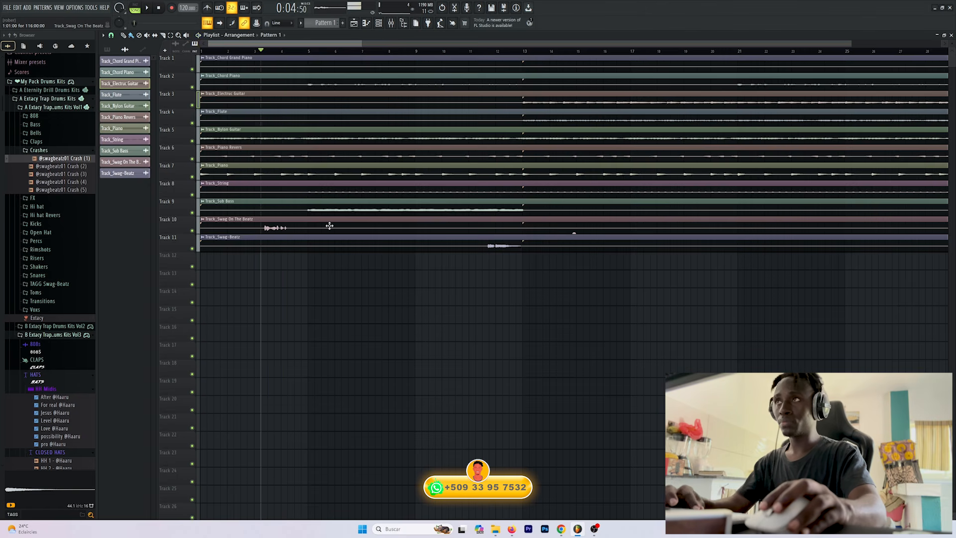
{"action": "left_click", "coordinate": [328, 223]}
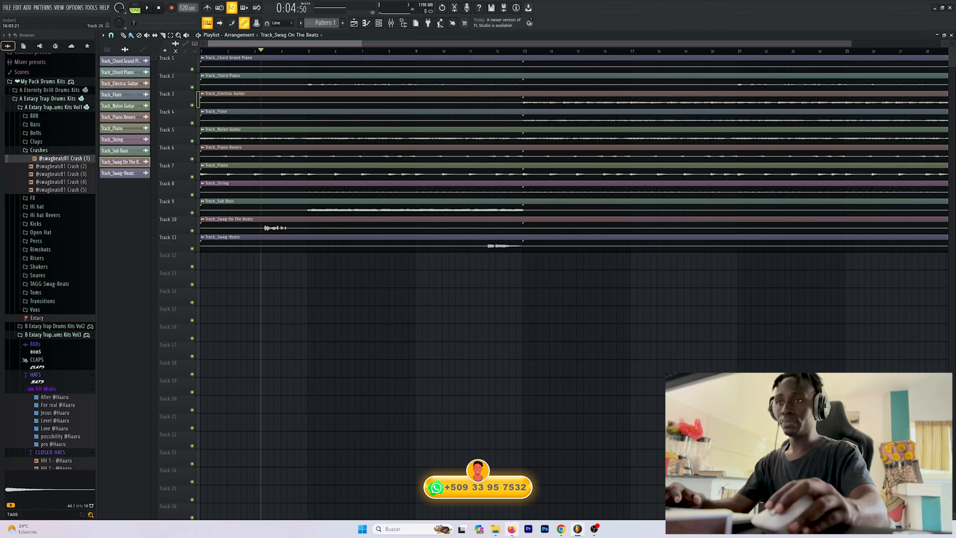
Step: Delete the Track_Swag On The Beatz file from the Challenge Beat Rap By Swag-Beatz folder and return to the playlist
{"action": "left_click", "coordinate": [495, 529]}
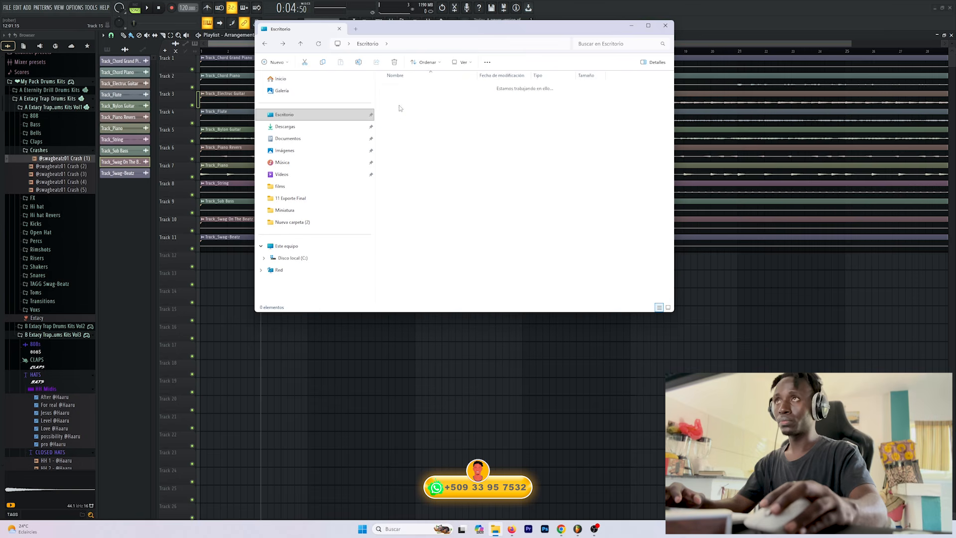
{"action": "double_click", "coordinate": [399, 108]}
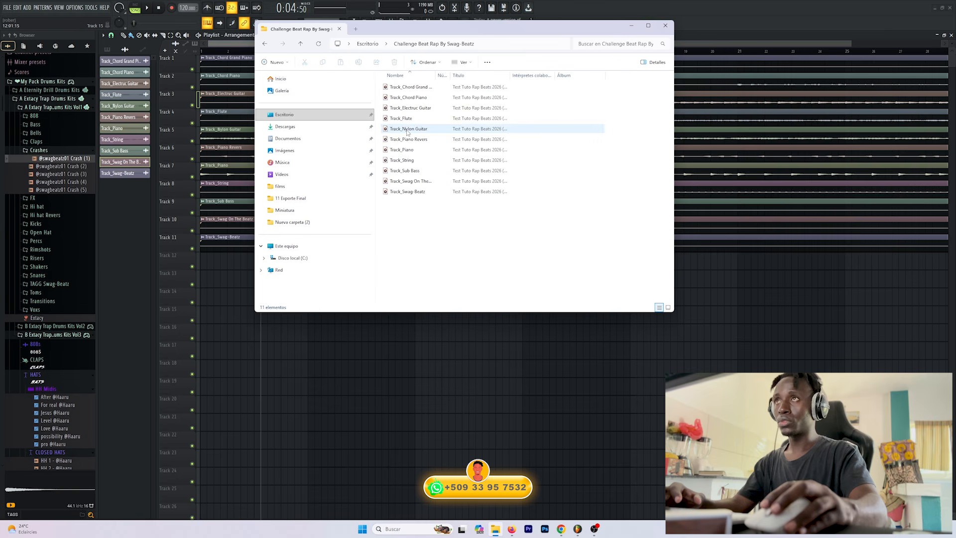
{"action": "left_click", "coordinate": [422, 181]}
{"action": "right_click", "coordinate": [421, 182]}
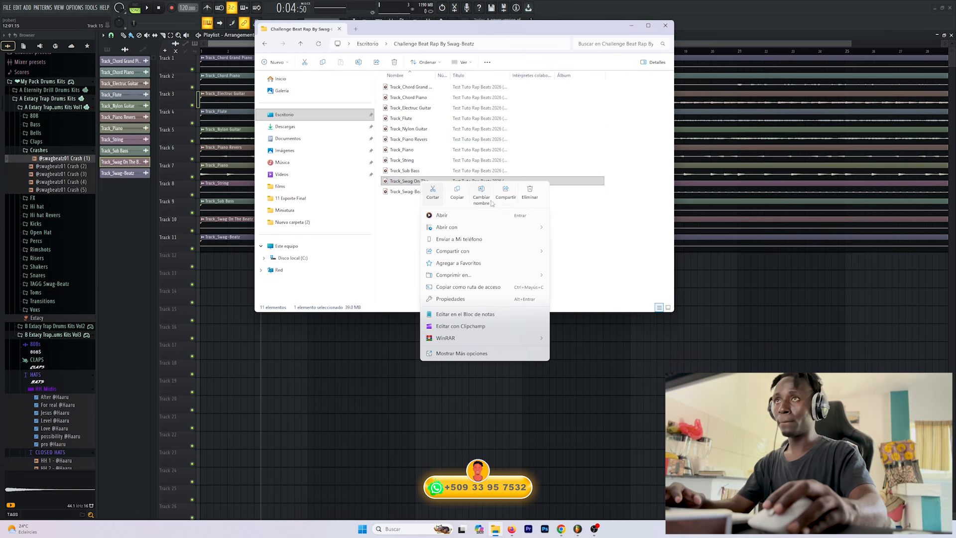
{"action": "left_click", "coordinate": [529, 193]}
{"action": "left_click", "coordinate": [272, 336]}
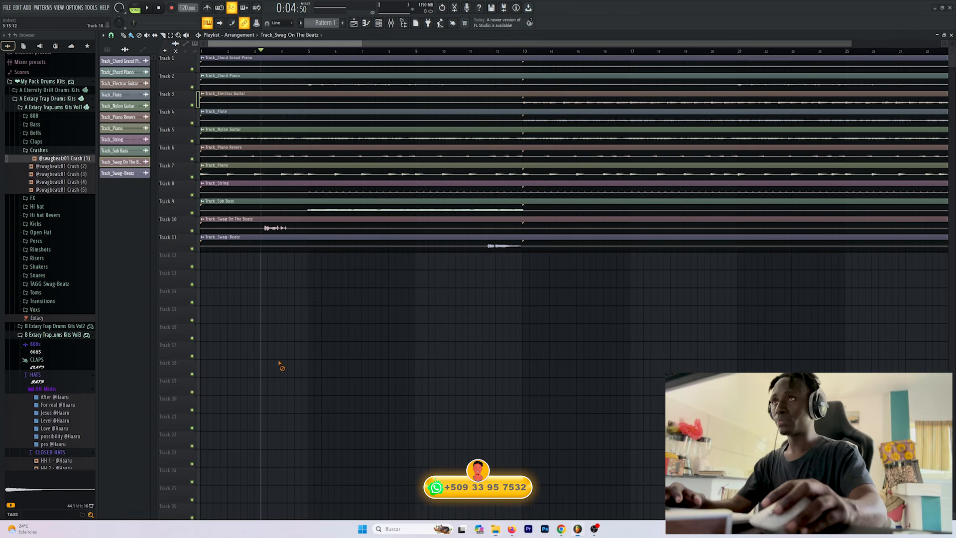
Step: Delete the Track_Swag On The Beatz clip from the project and move the Track_Swag-Beatz clip up to track 10
{"action": "right_click", "coordinate": [140, 164]}
{"action": "left_click", "coordinate": [148, 251]}
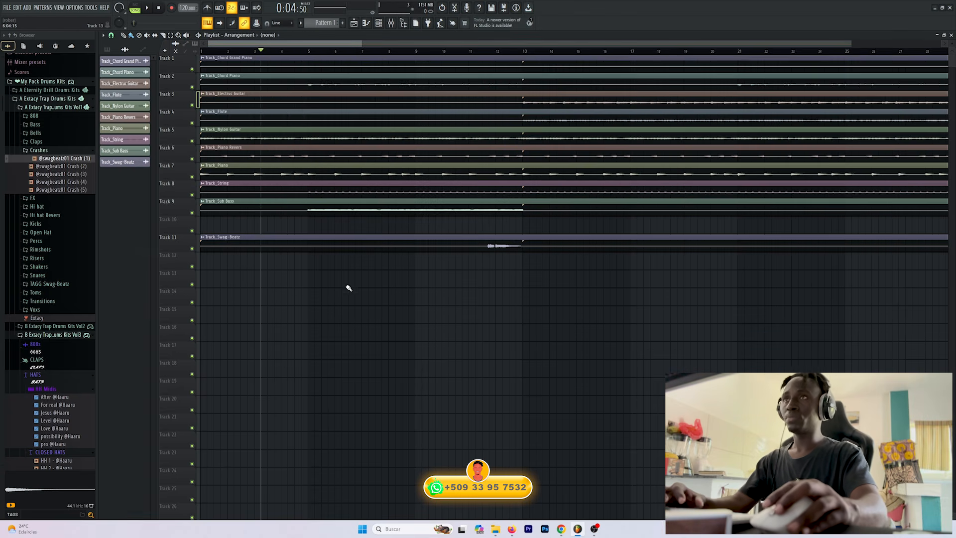
{"action": "left_click_drag", "start_coordinate": [385, 248], "coordinate": [384, 230]}
{"action": "key", "text": "space"}
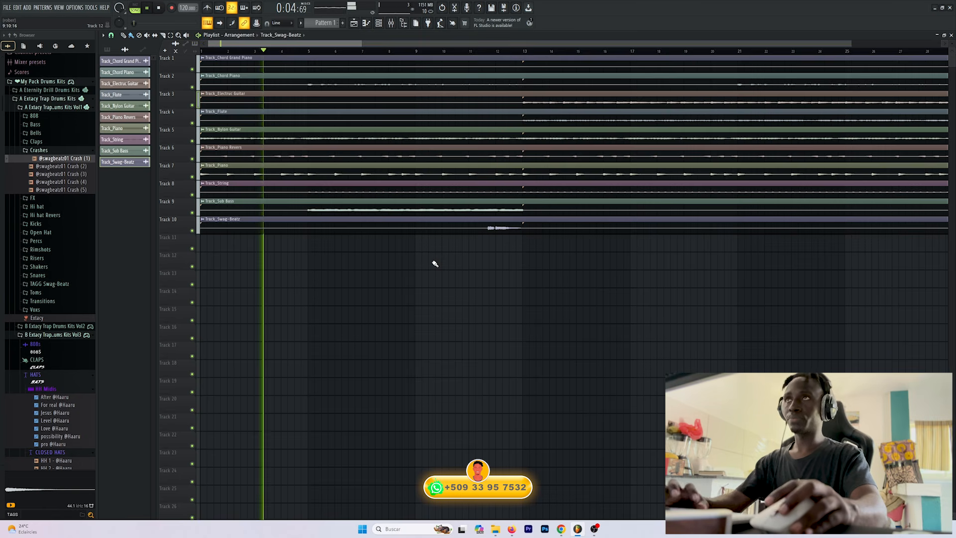
{"action": "key", "text": "space"}
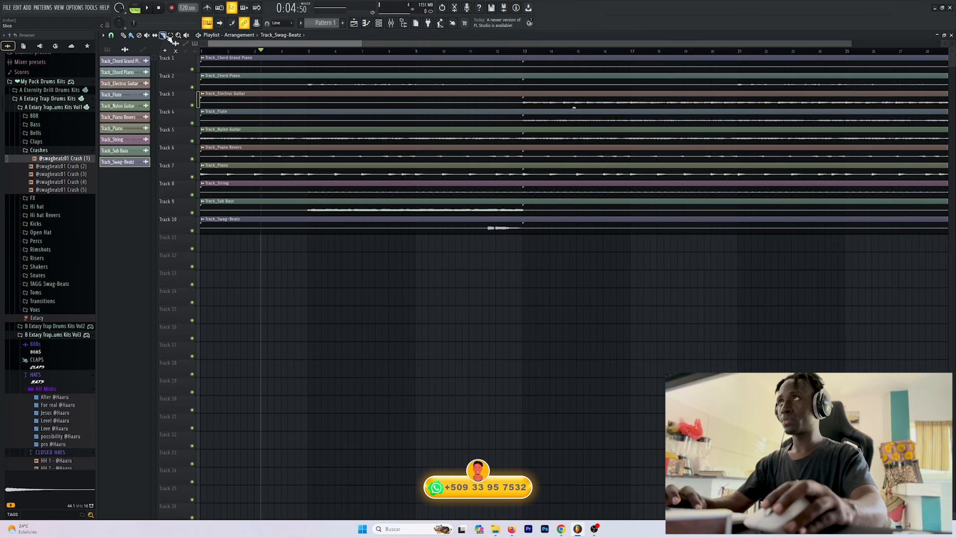
Step: Select all stem clips on tracks 1 to 10 and show the full length of the arrangement
{"action": "left_click_drag", "start_coordinate": [341, 312], "coordinate": [342, 59]}
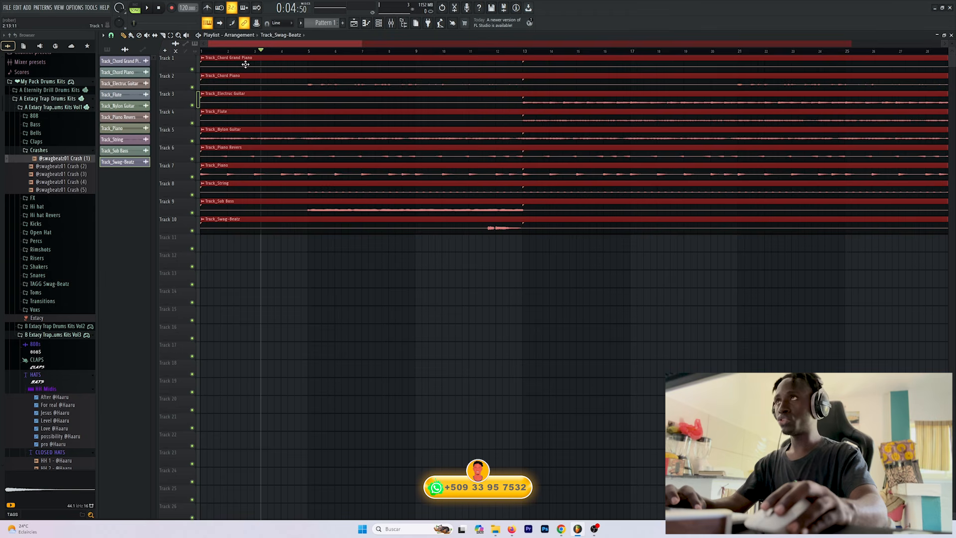
{"action": "left_click", "coordinate": [228, 72]}
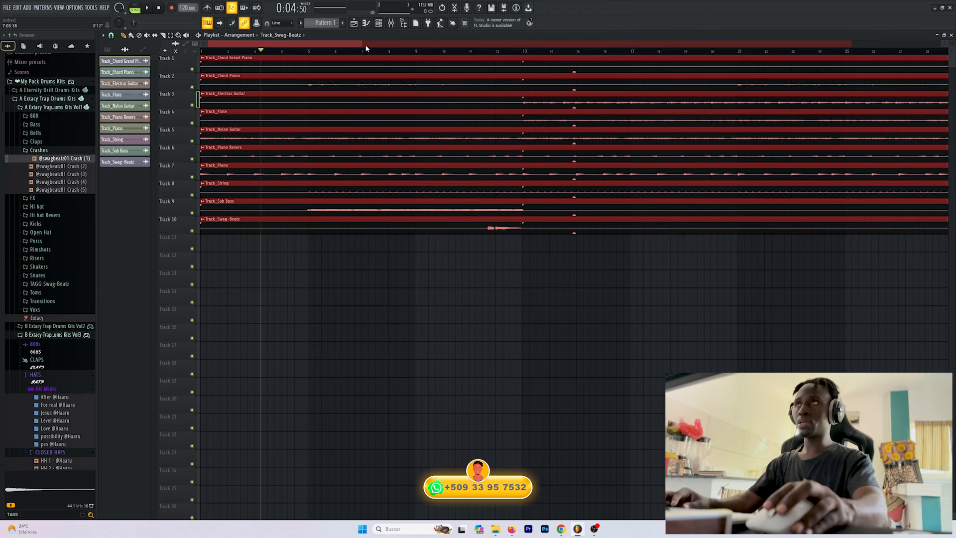
{"action": "left_click_drag", "start_coordinate": [364, 44], "coordinate": [850, 44]}
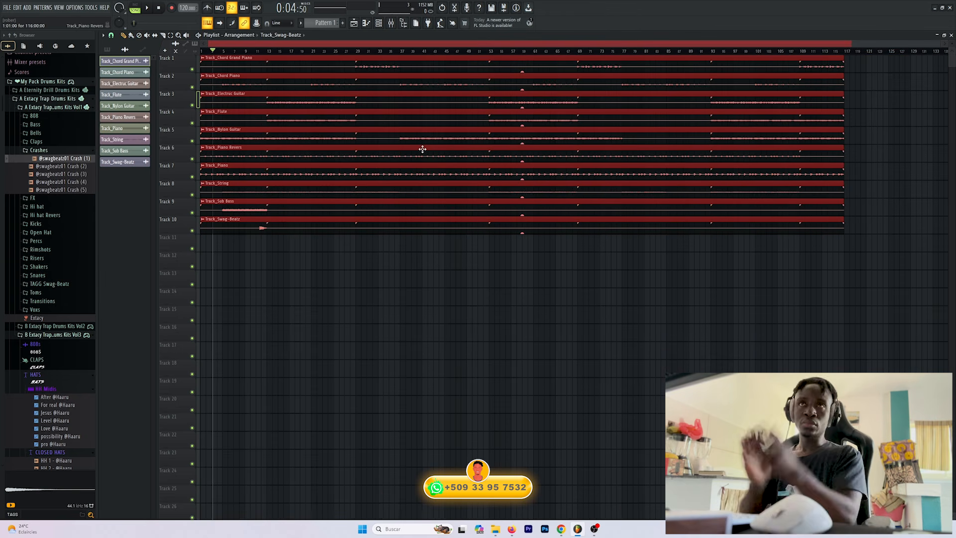